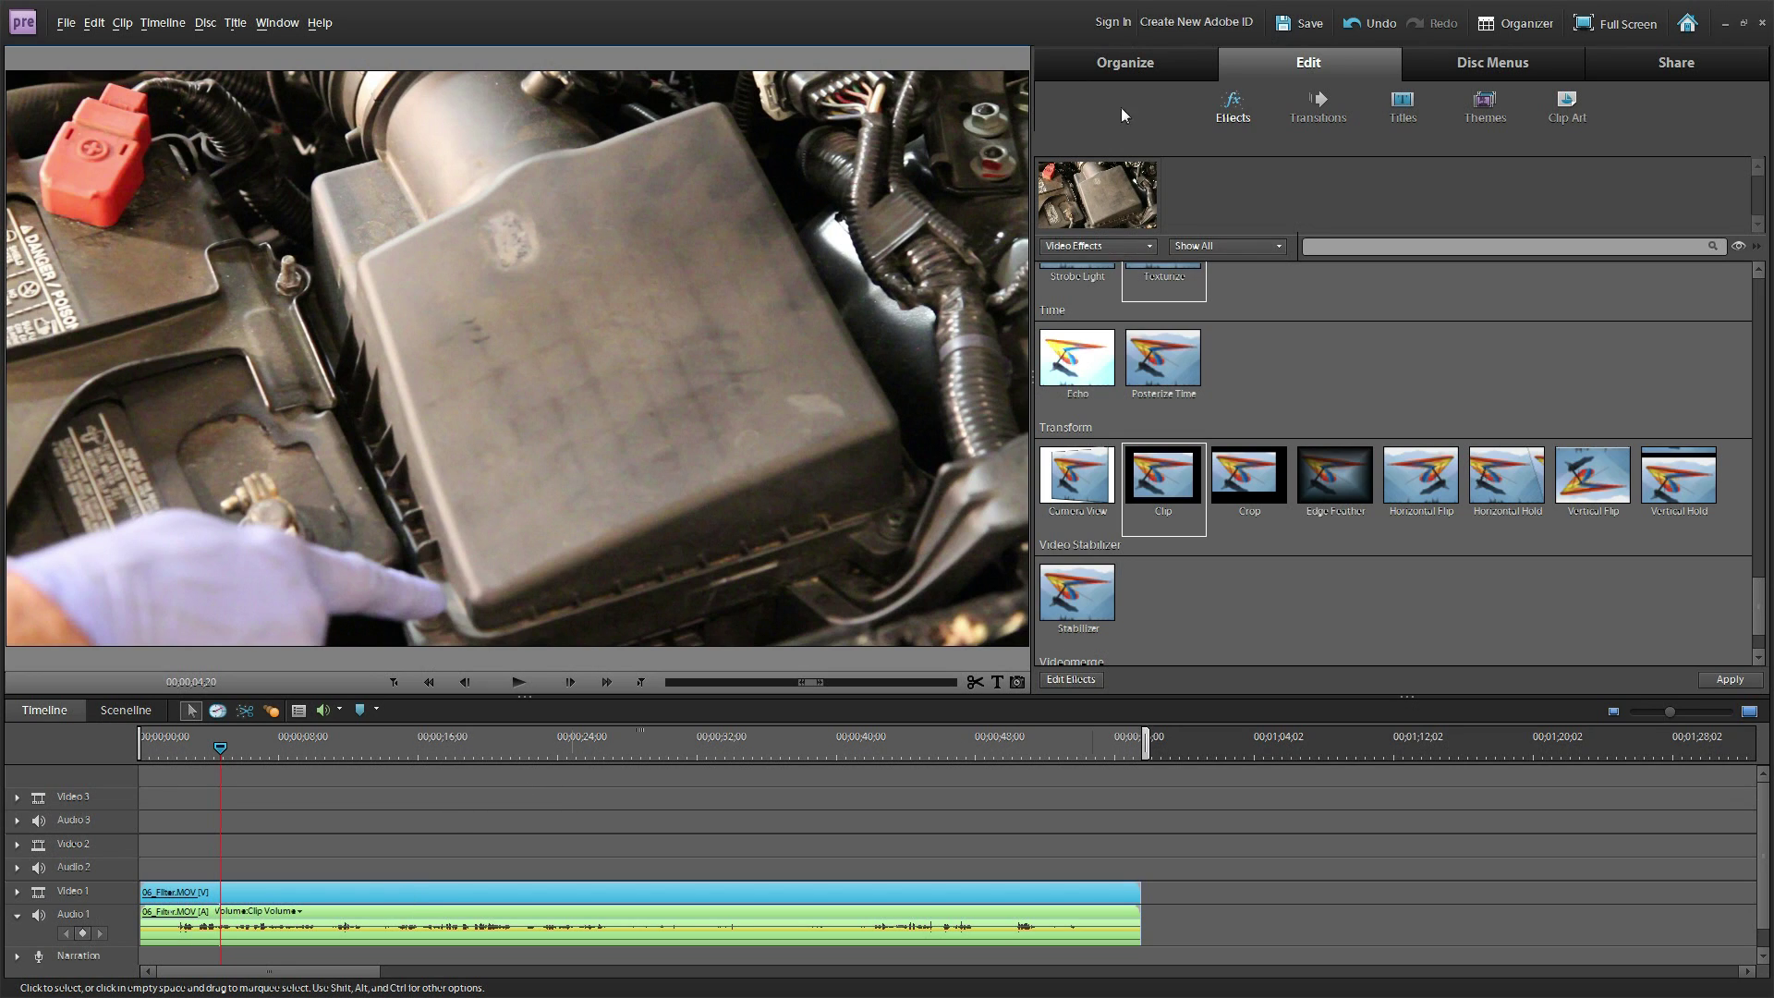
# Place 09_Closeup.MOV from the project media onto the Video 2 track, starting at about 6 seconds.
pyautogui.click(1084, 65)
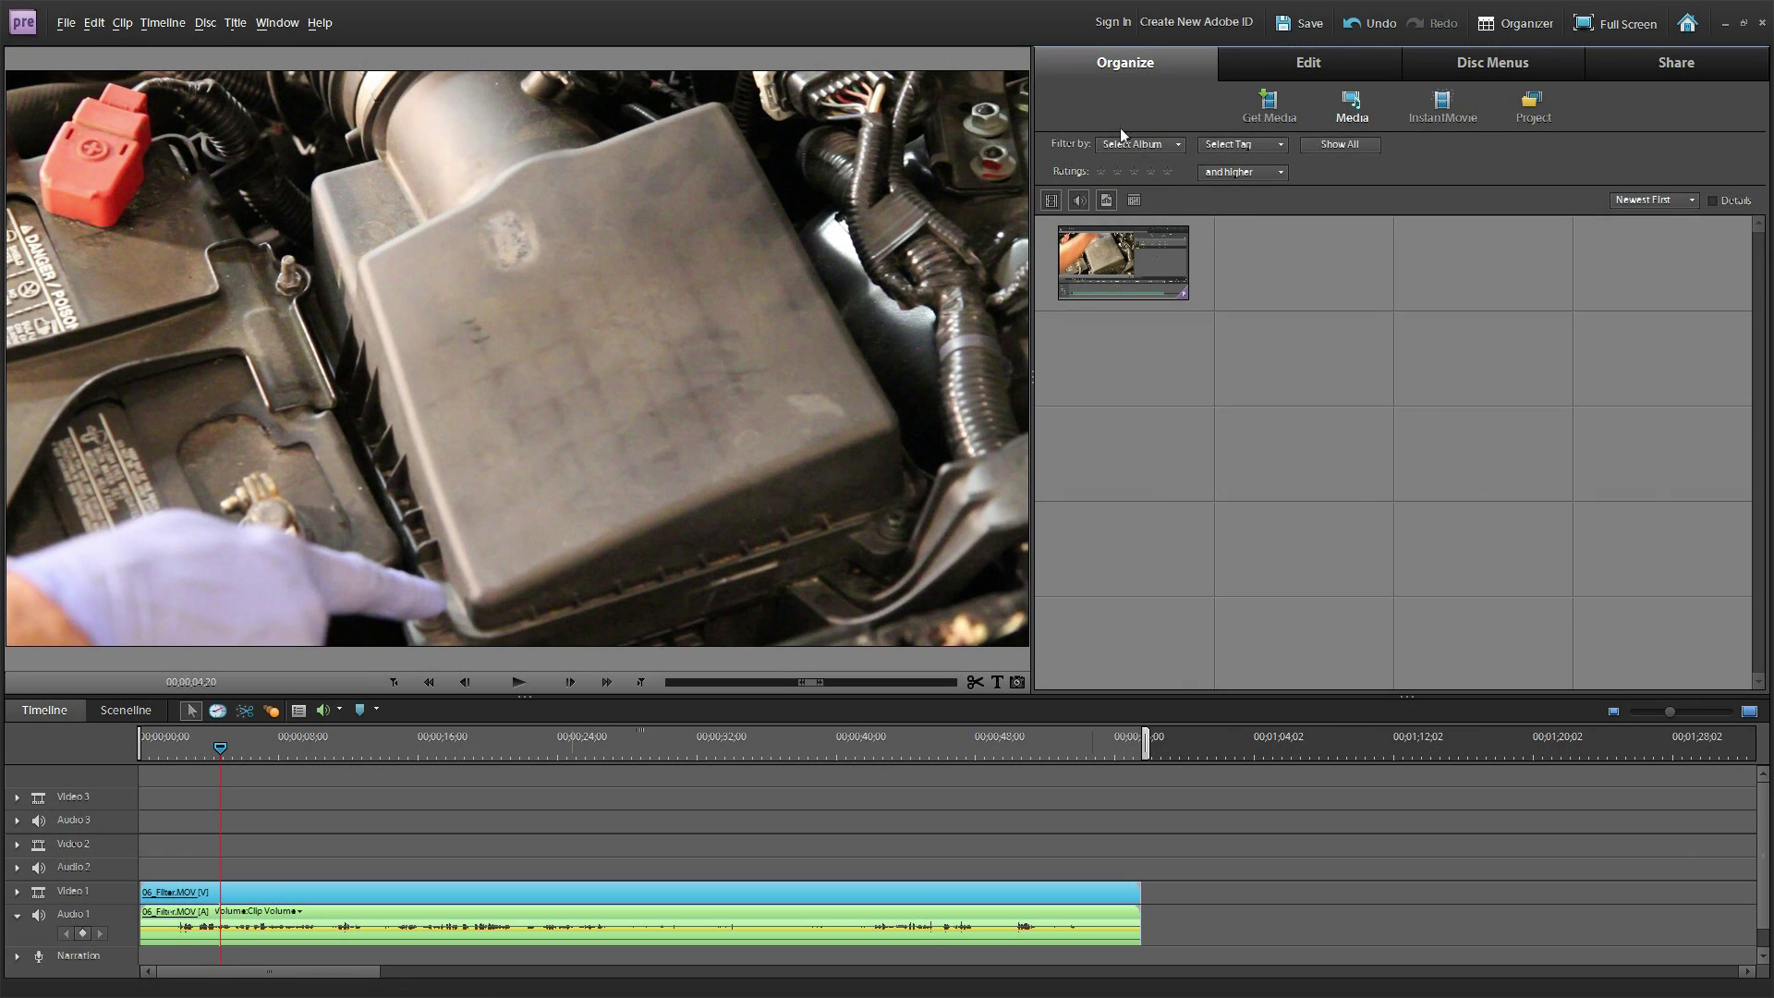
pyautogui.click(1541, 106)
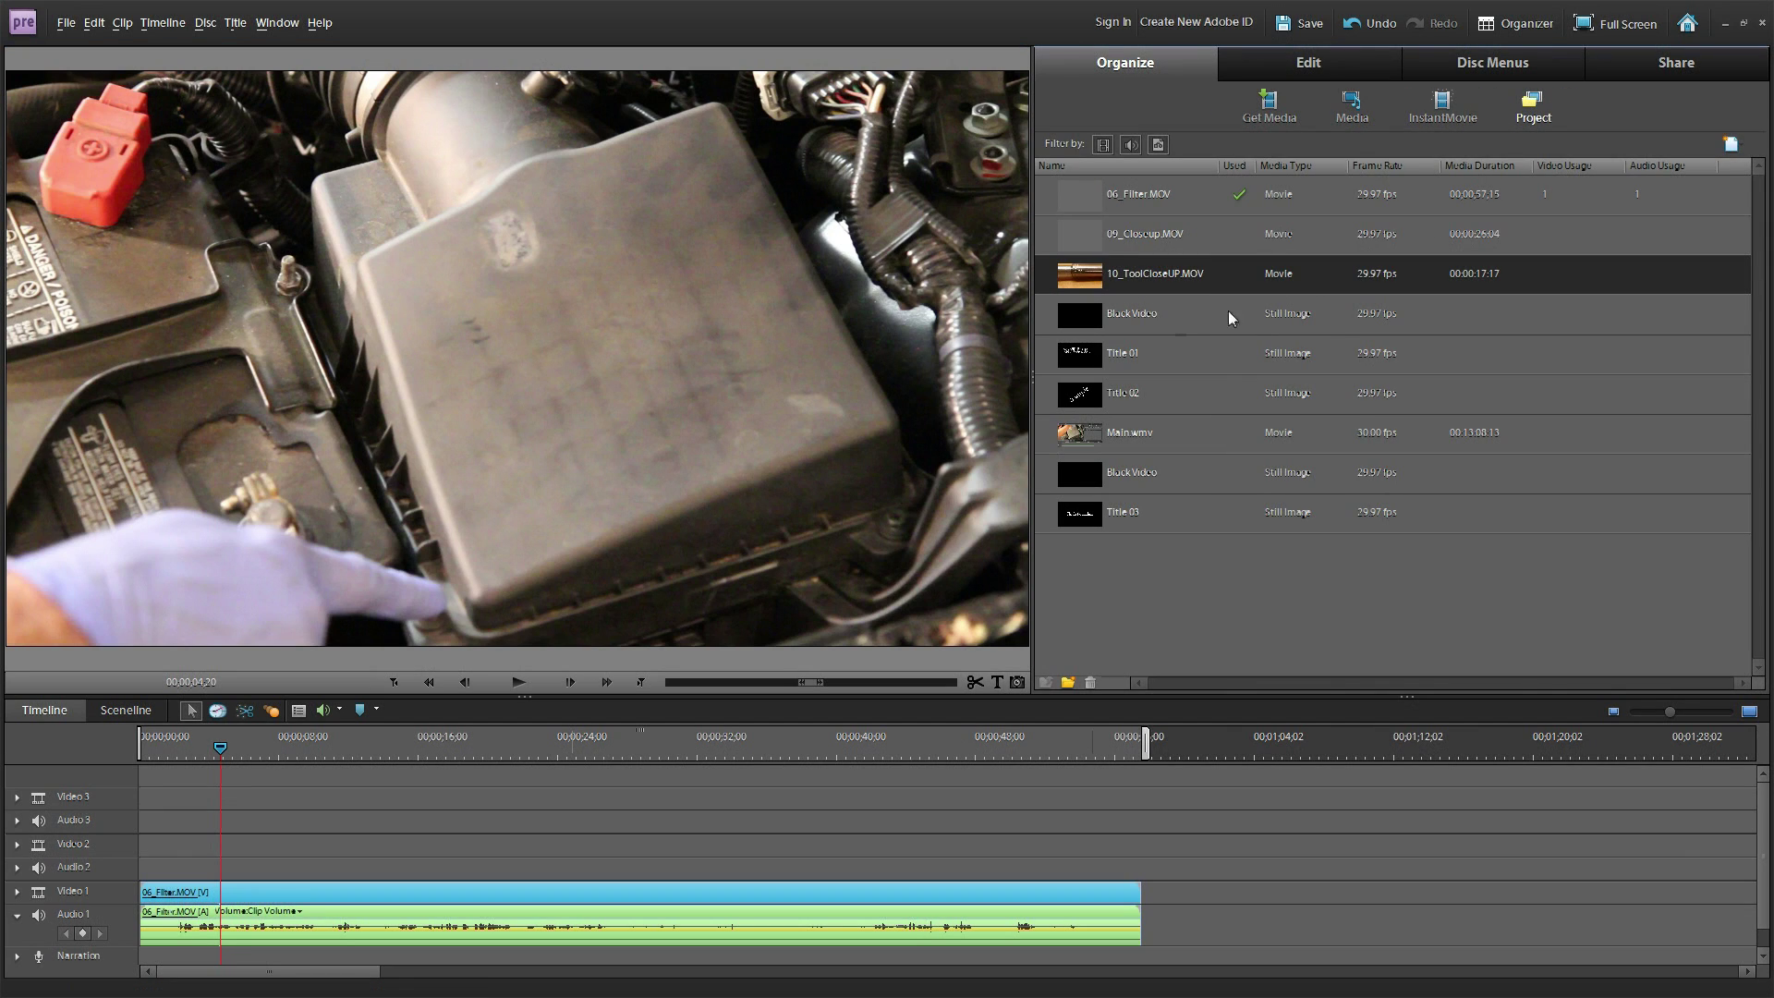
pyautogui.click(1128, 236)
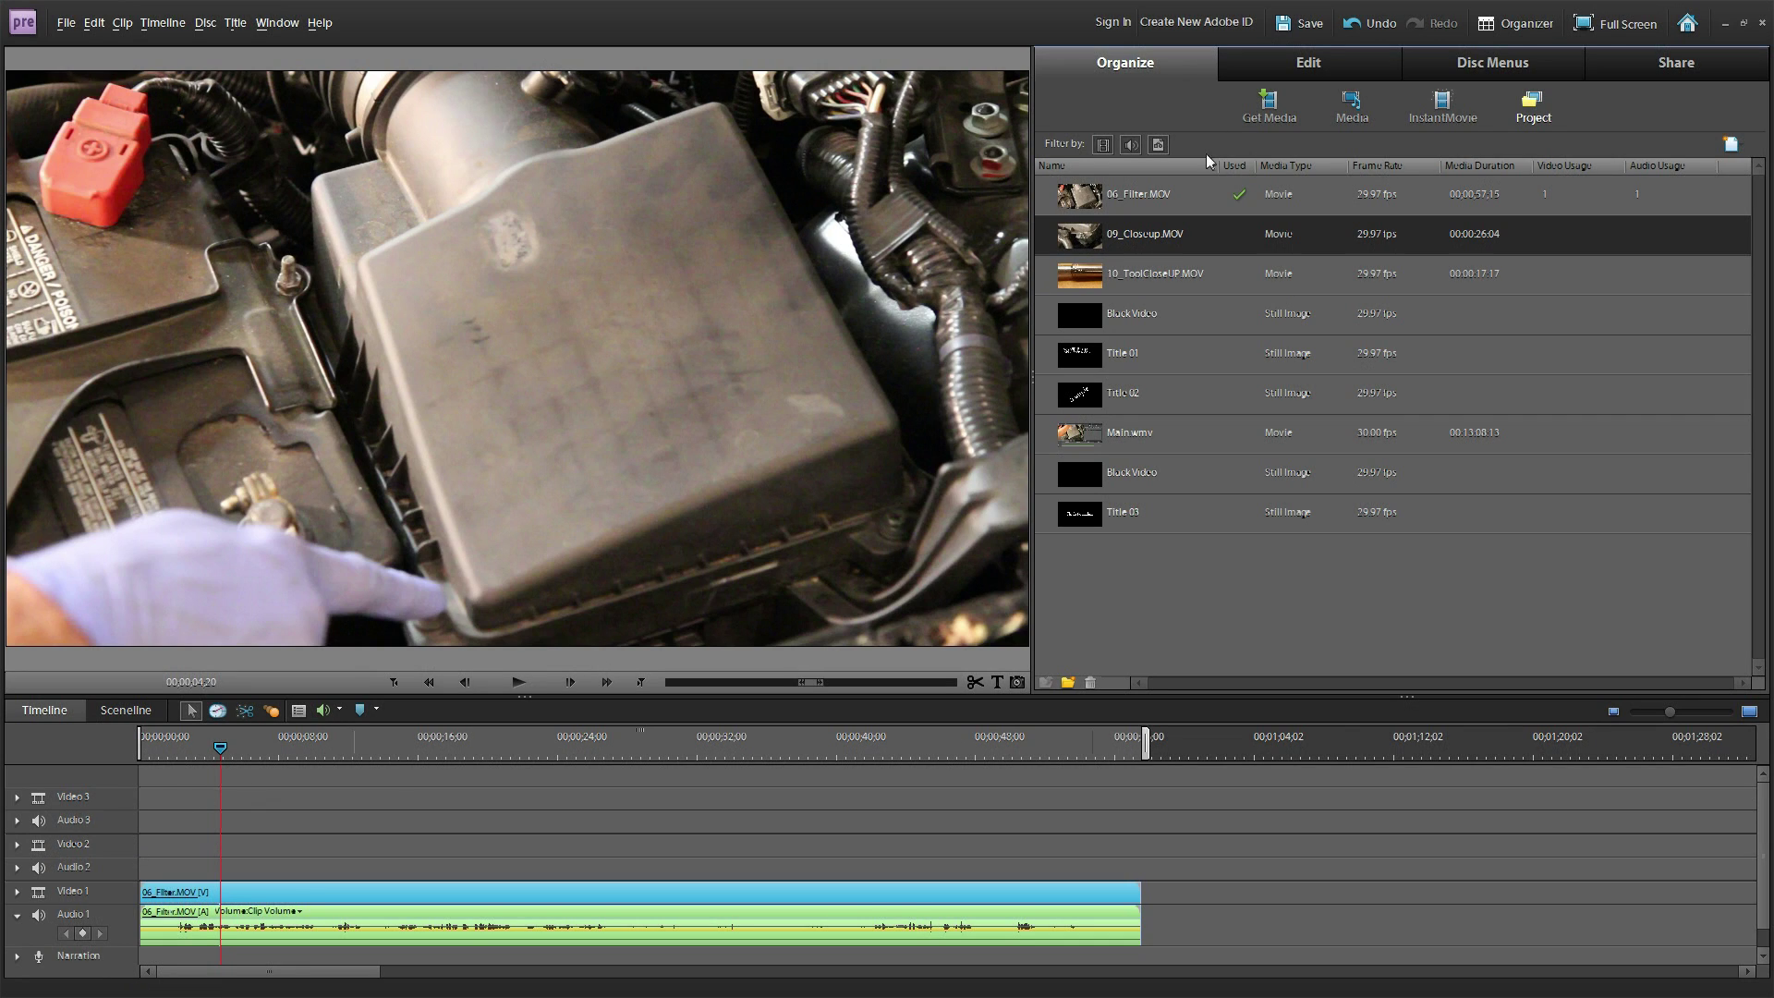
pyautogui.moveTo(1087, 234); pyautogui.dragTo(255, 845)
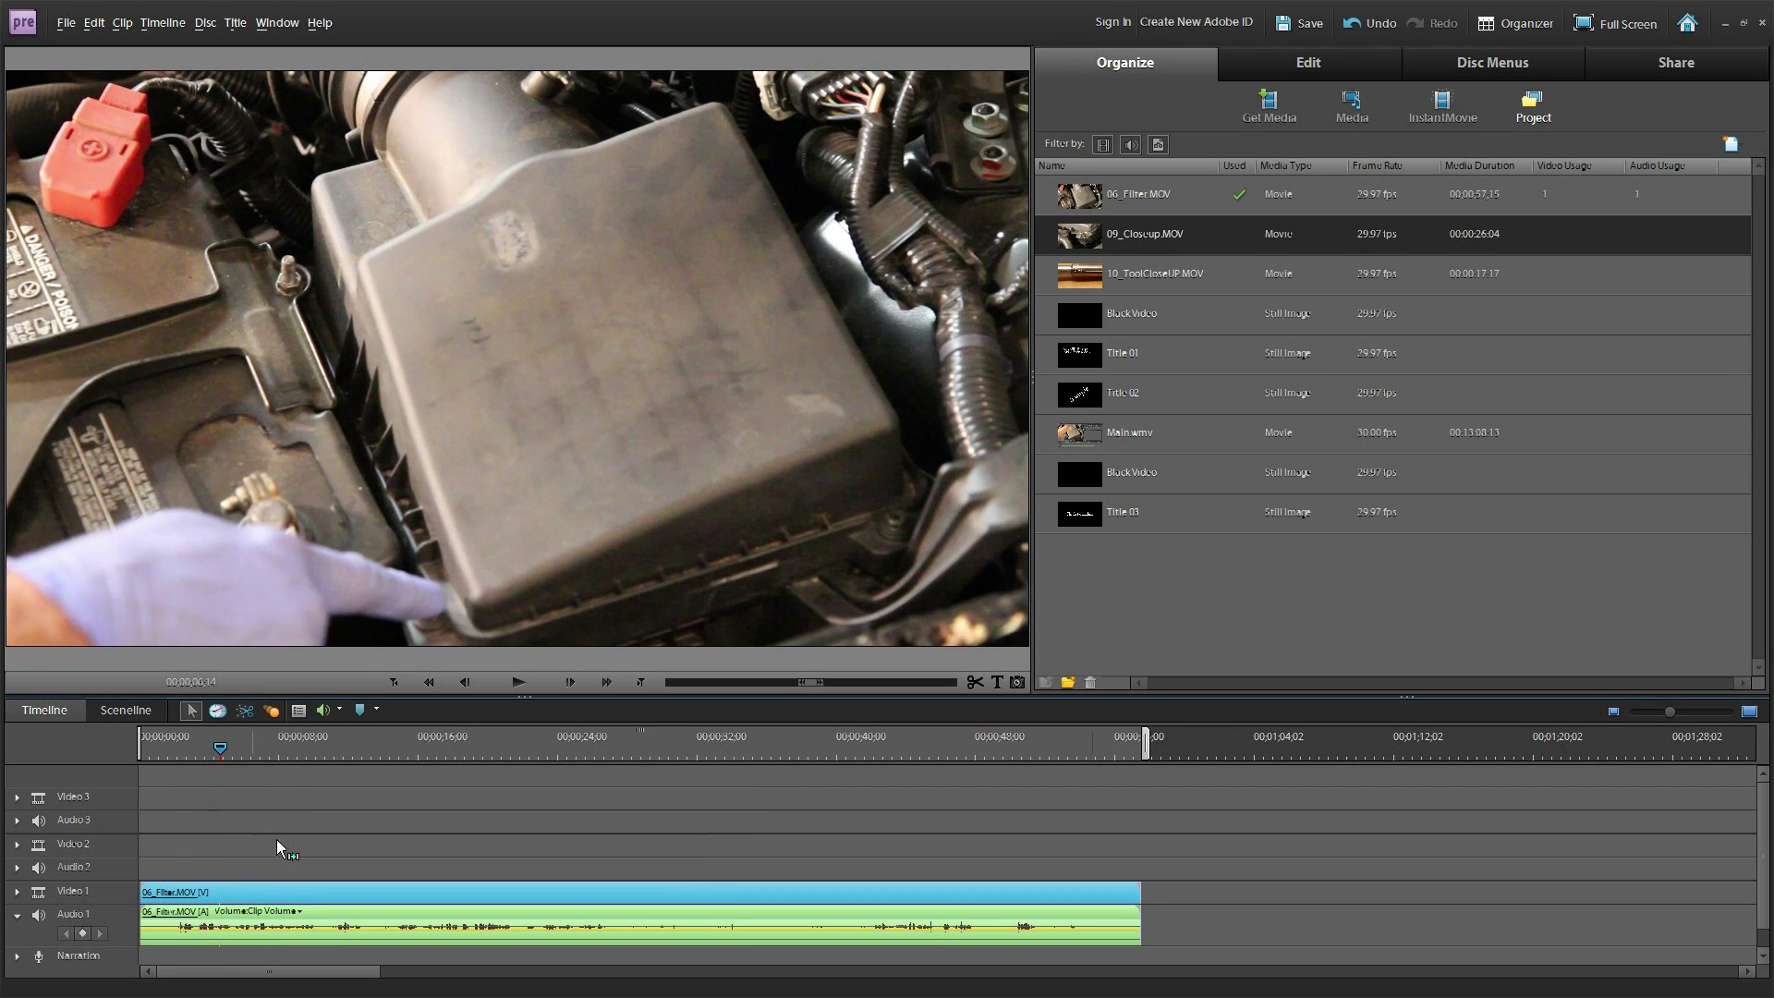
pyautogui.click(284, 835)
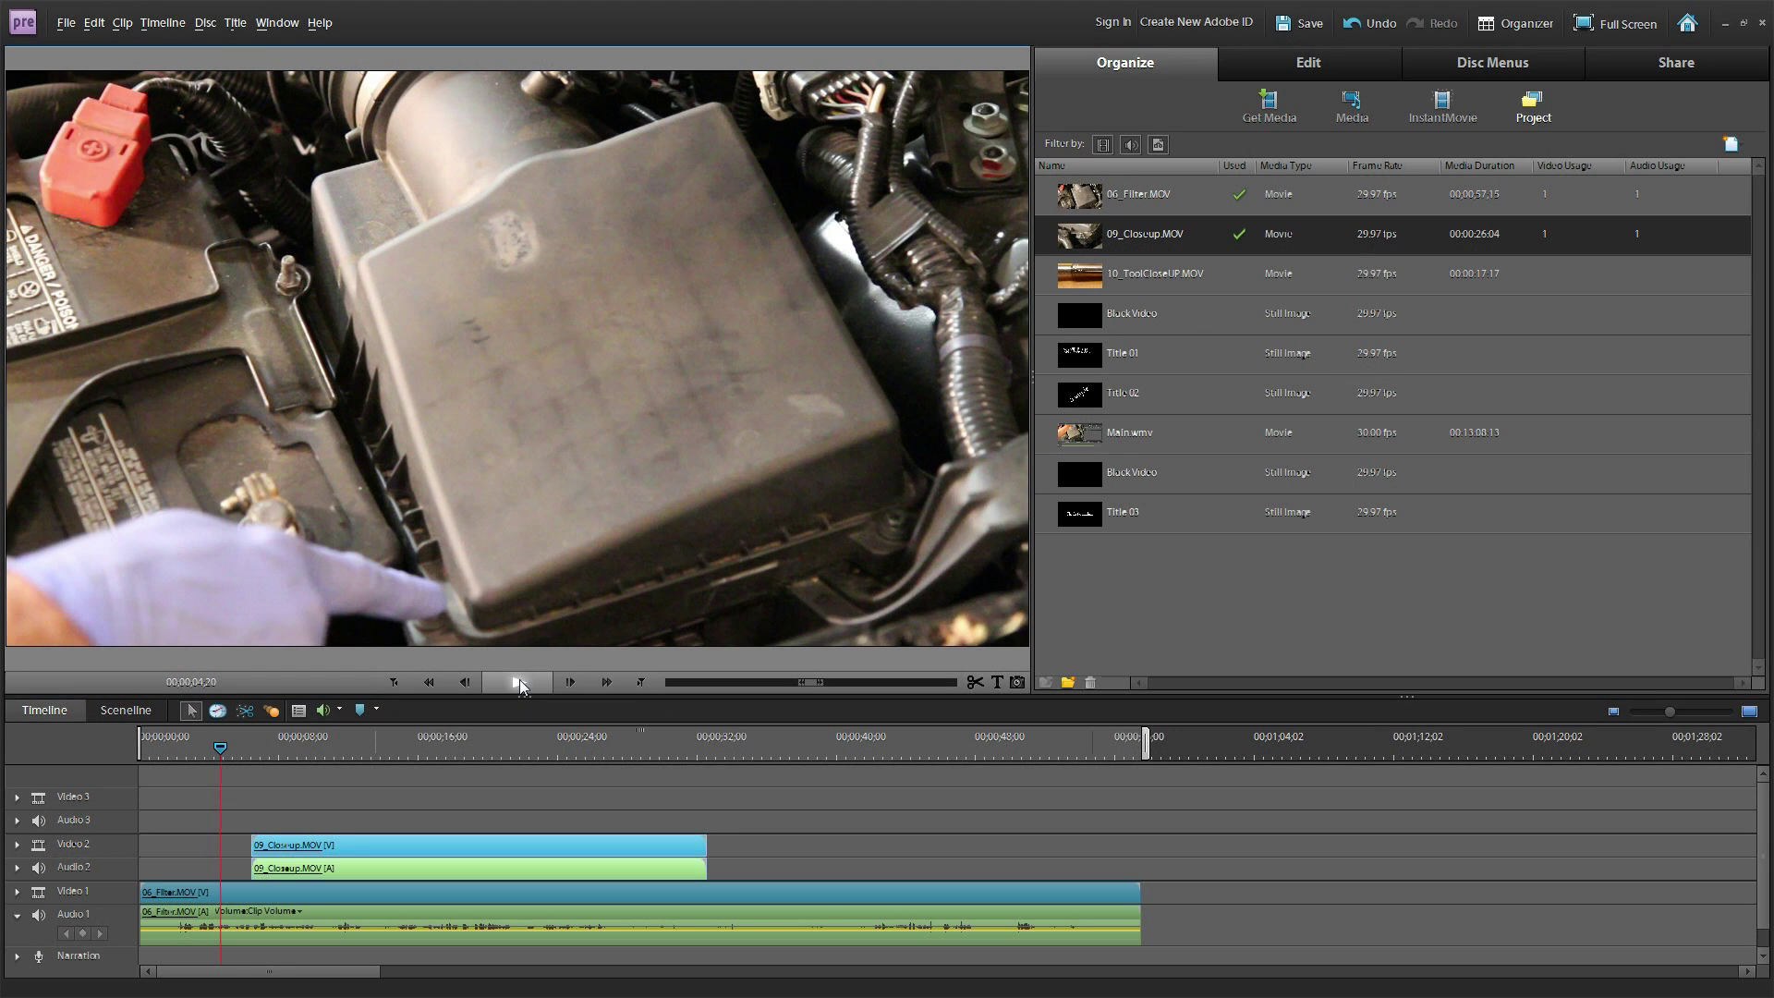
# Play the sequence over the close-up clip and delete that clip's audio.
pyautogui.click(519, 681)
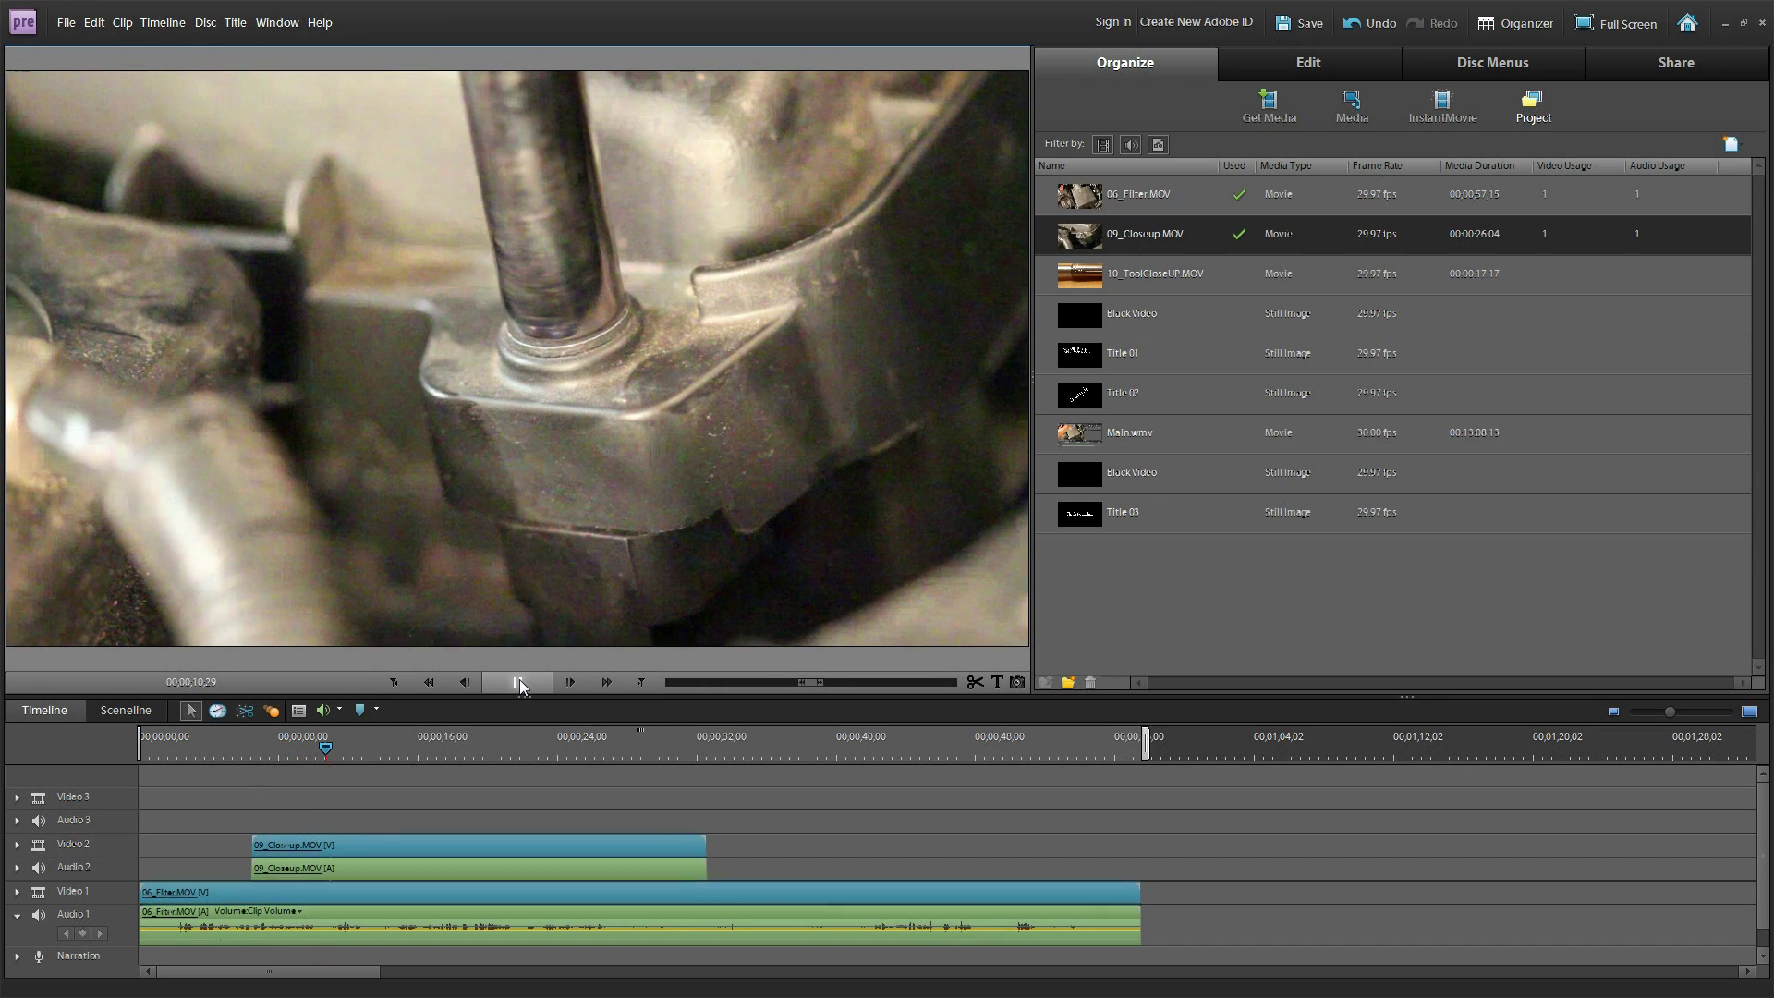
pyautogui.click(530, 848)
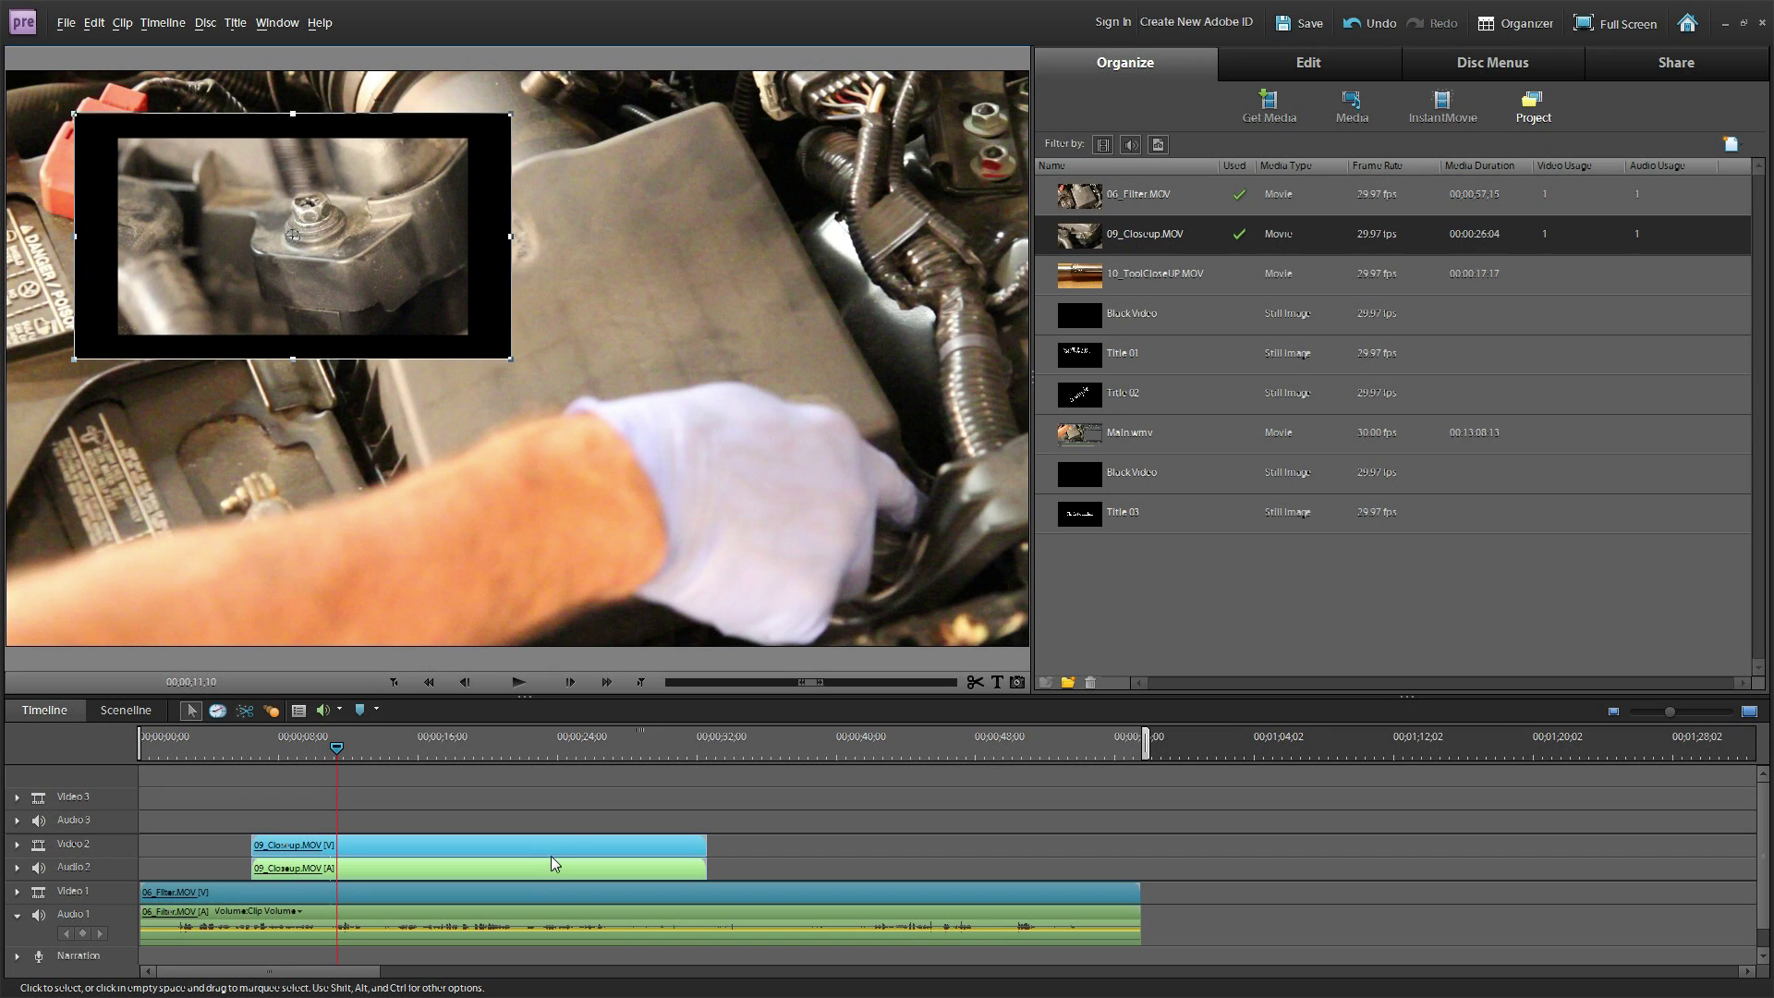
pyautogui.rightClick(594, 843)
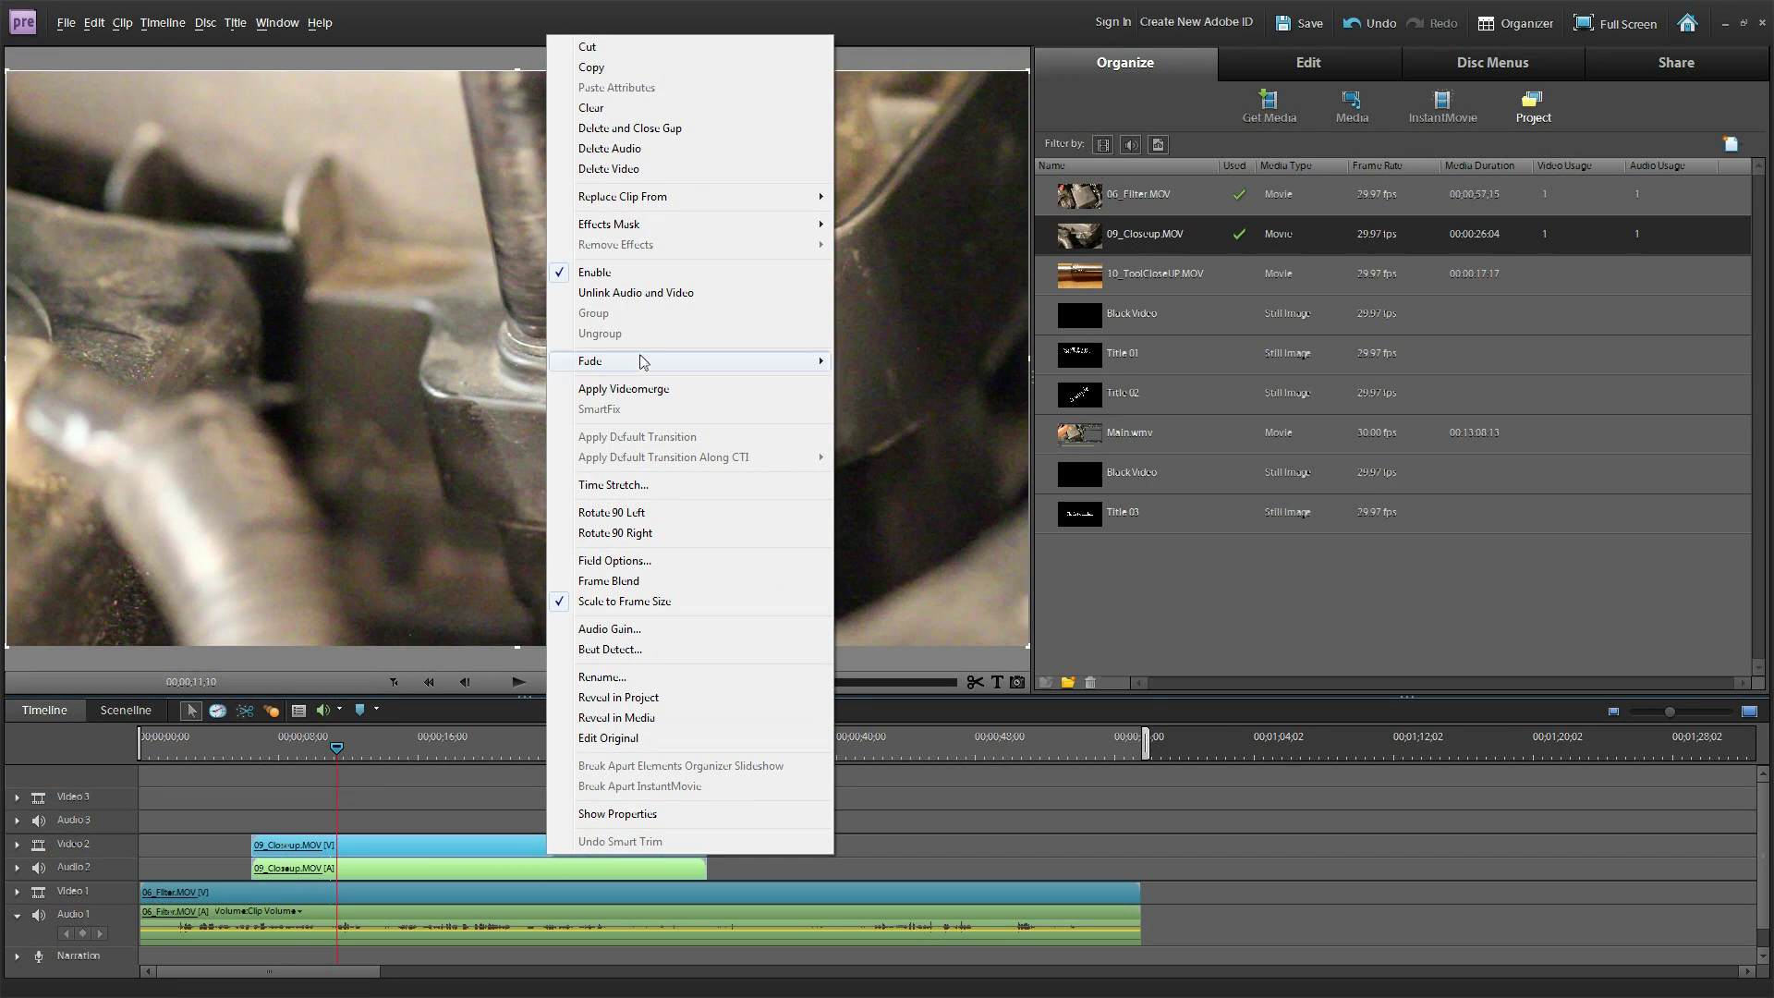
pyautogui.click(610, 148)
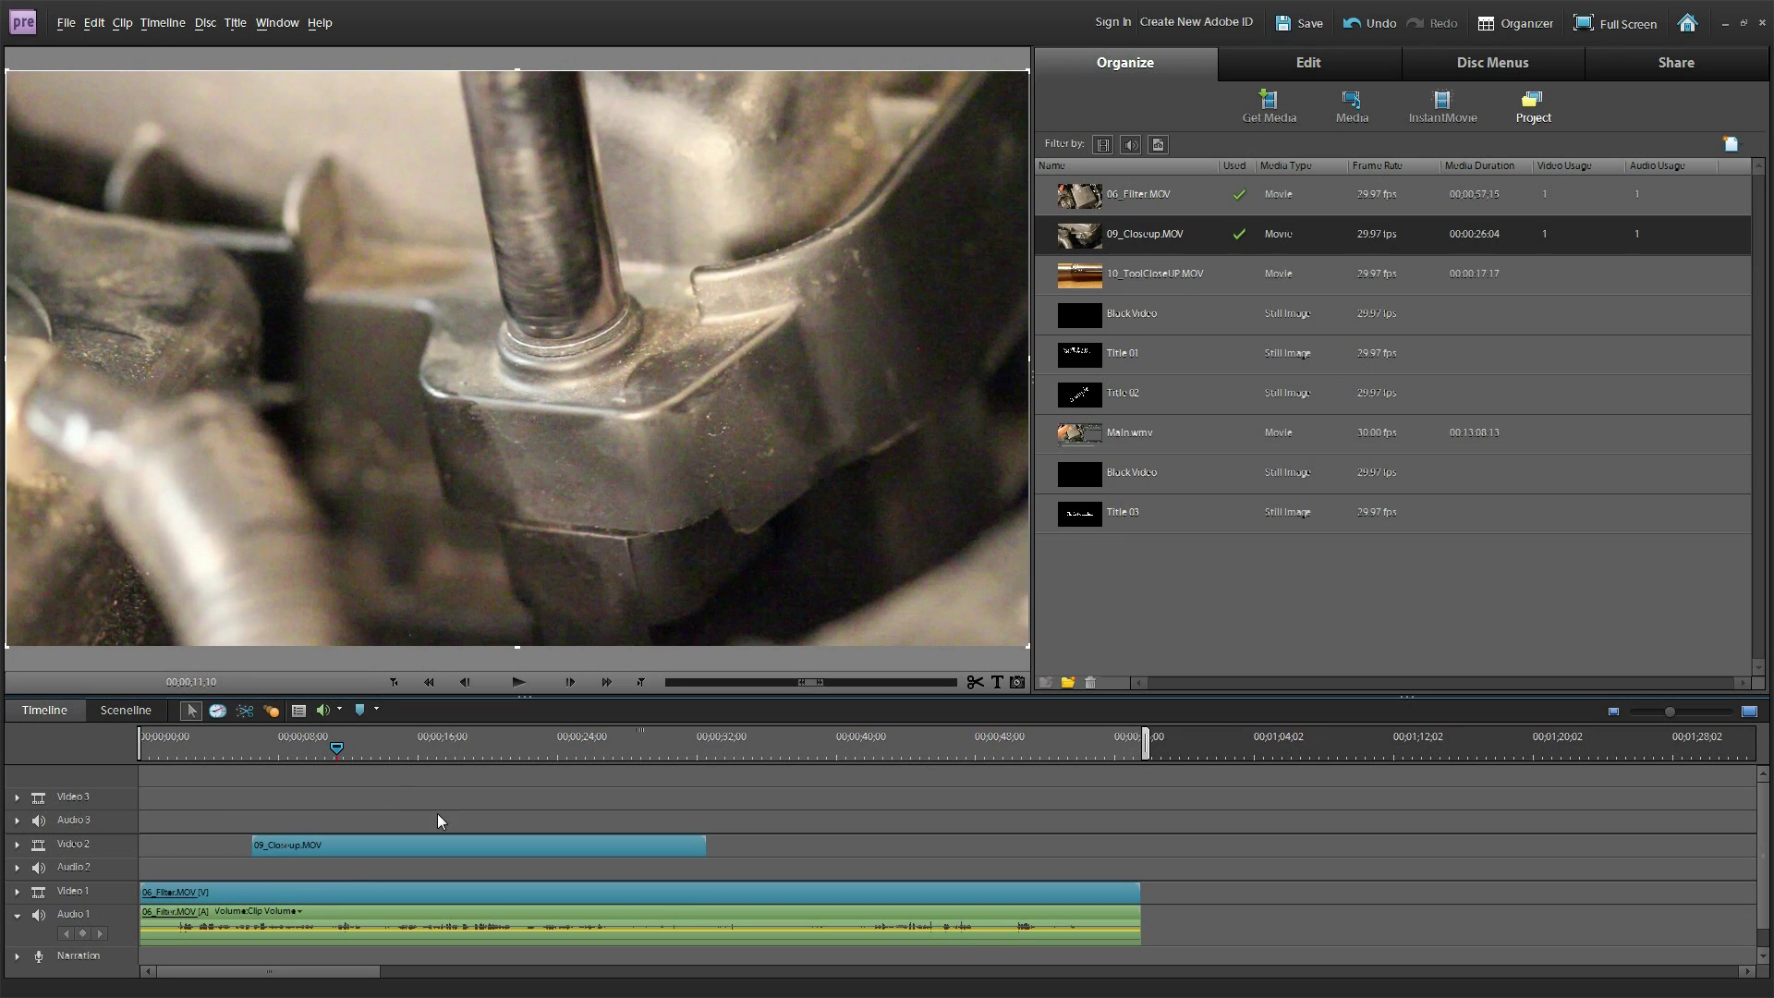
# Lower the volume line of the 06_Filter.MOV audio on Audio 1 and play the sequence to check it.
pyautogui.click(310, 913)
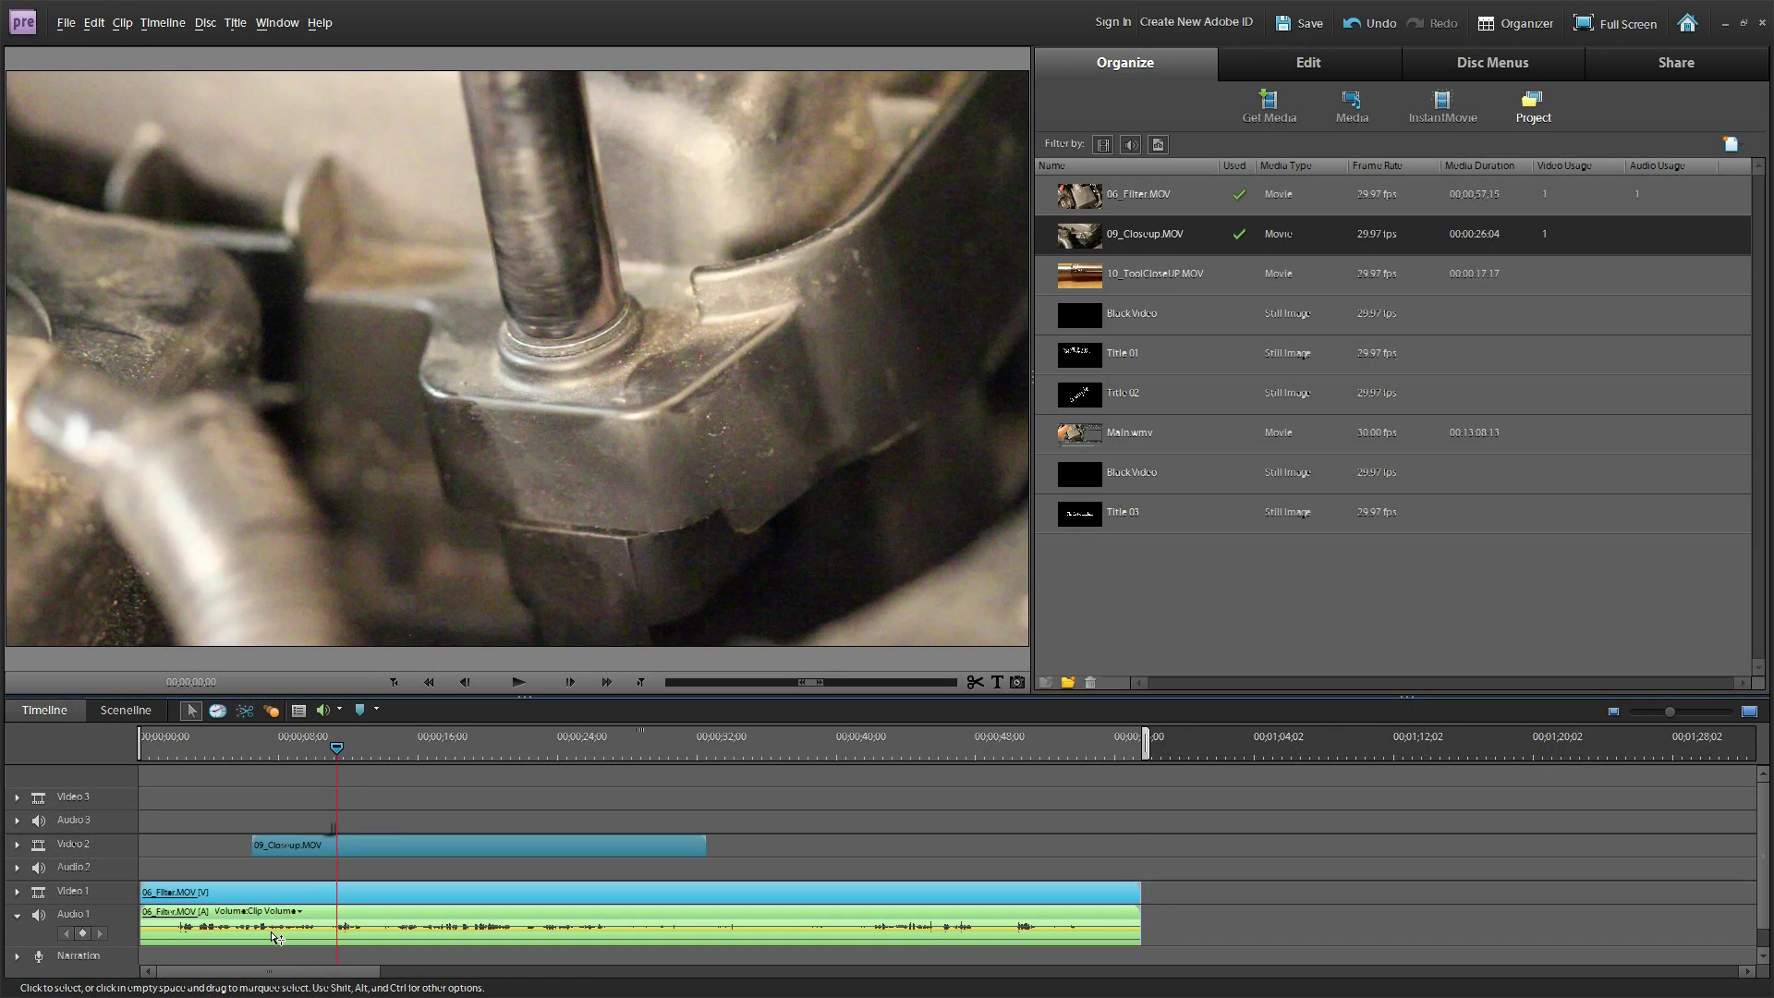
pyautogui.moveTo(271, 931); pyautogui.dragTo(296, 941)
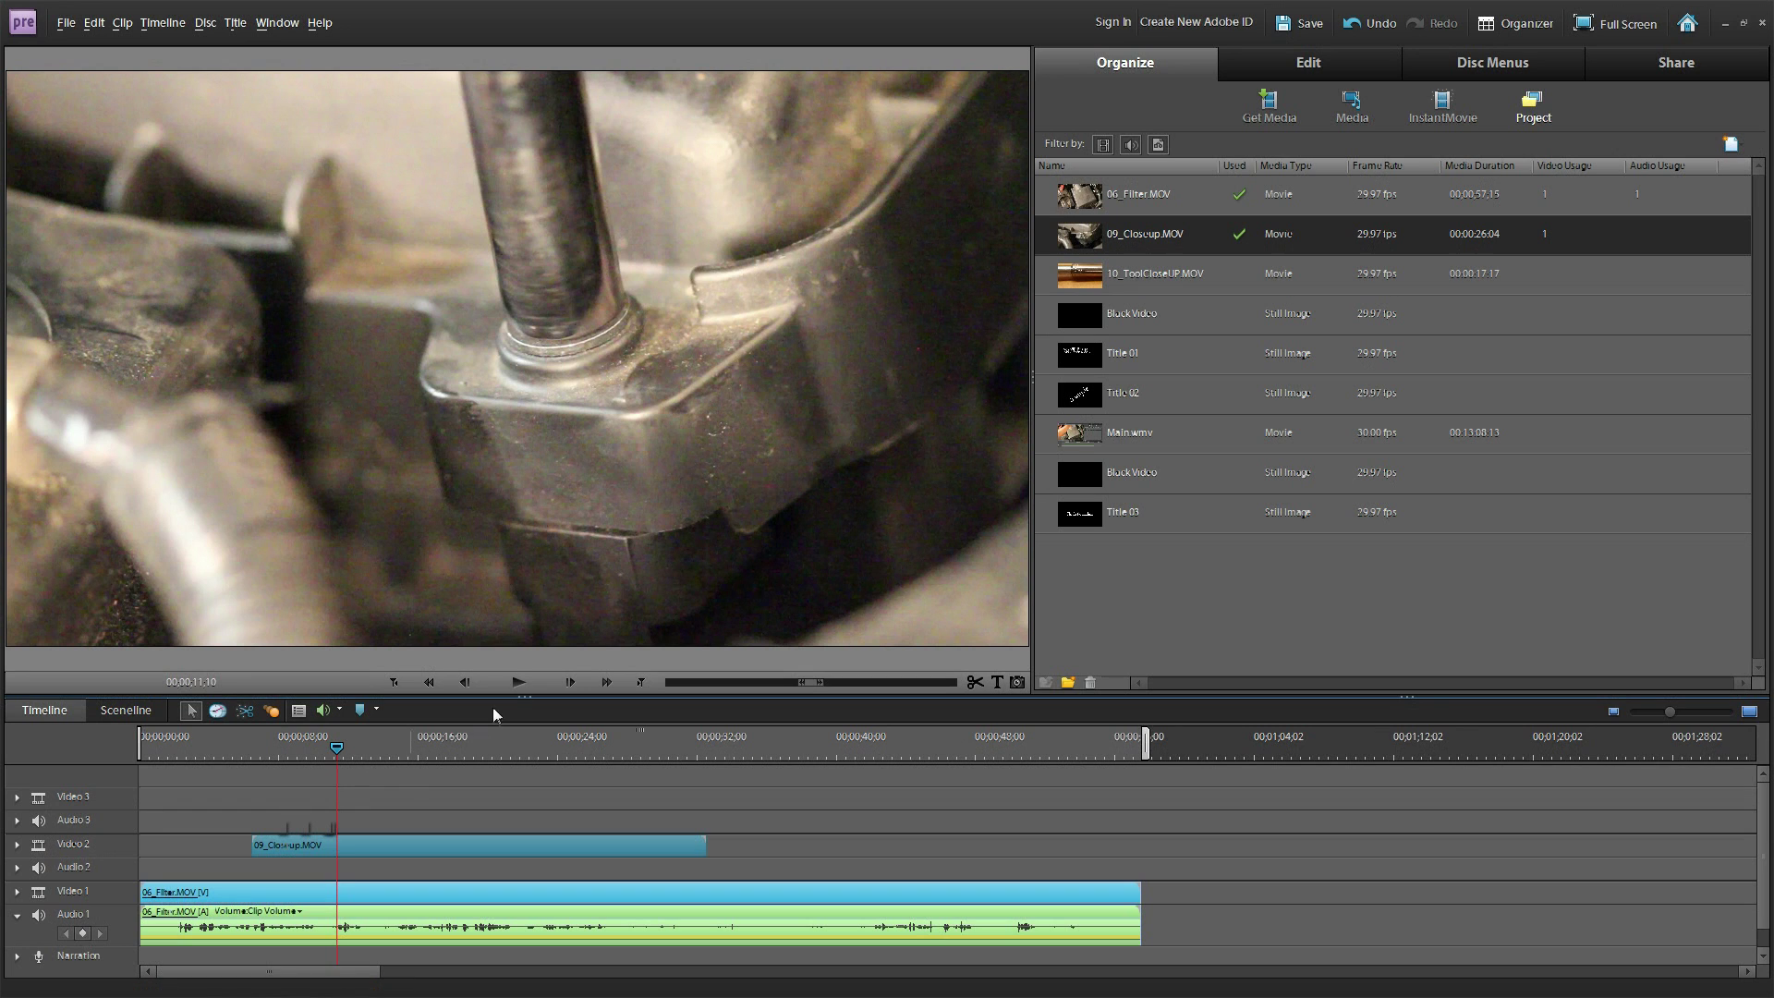
pyautogui.click(526, 685)
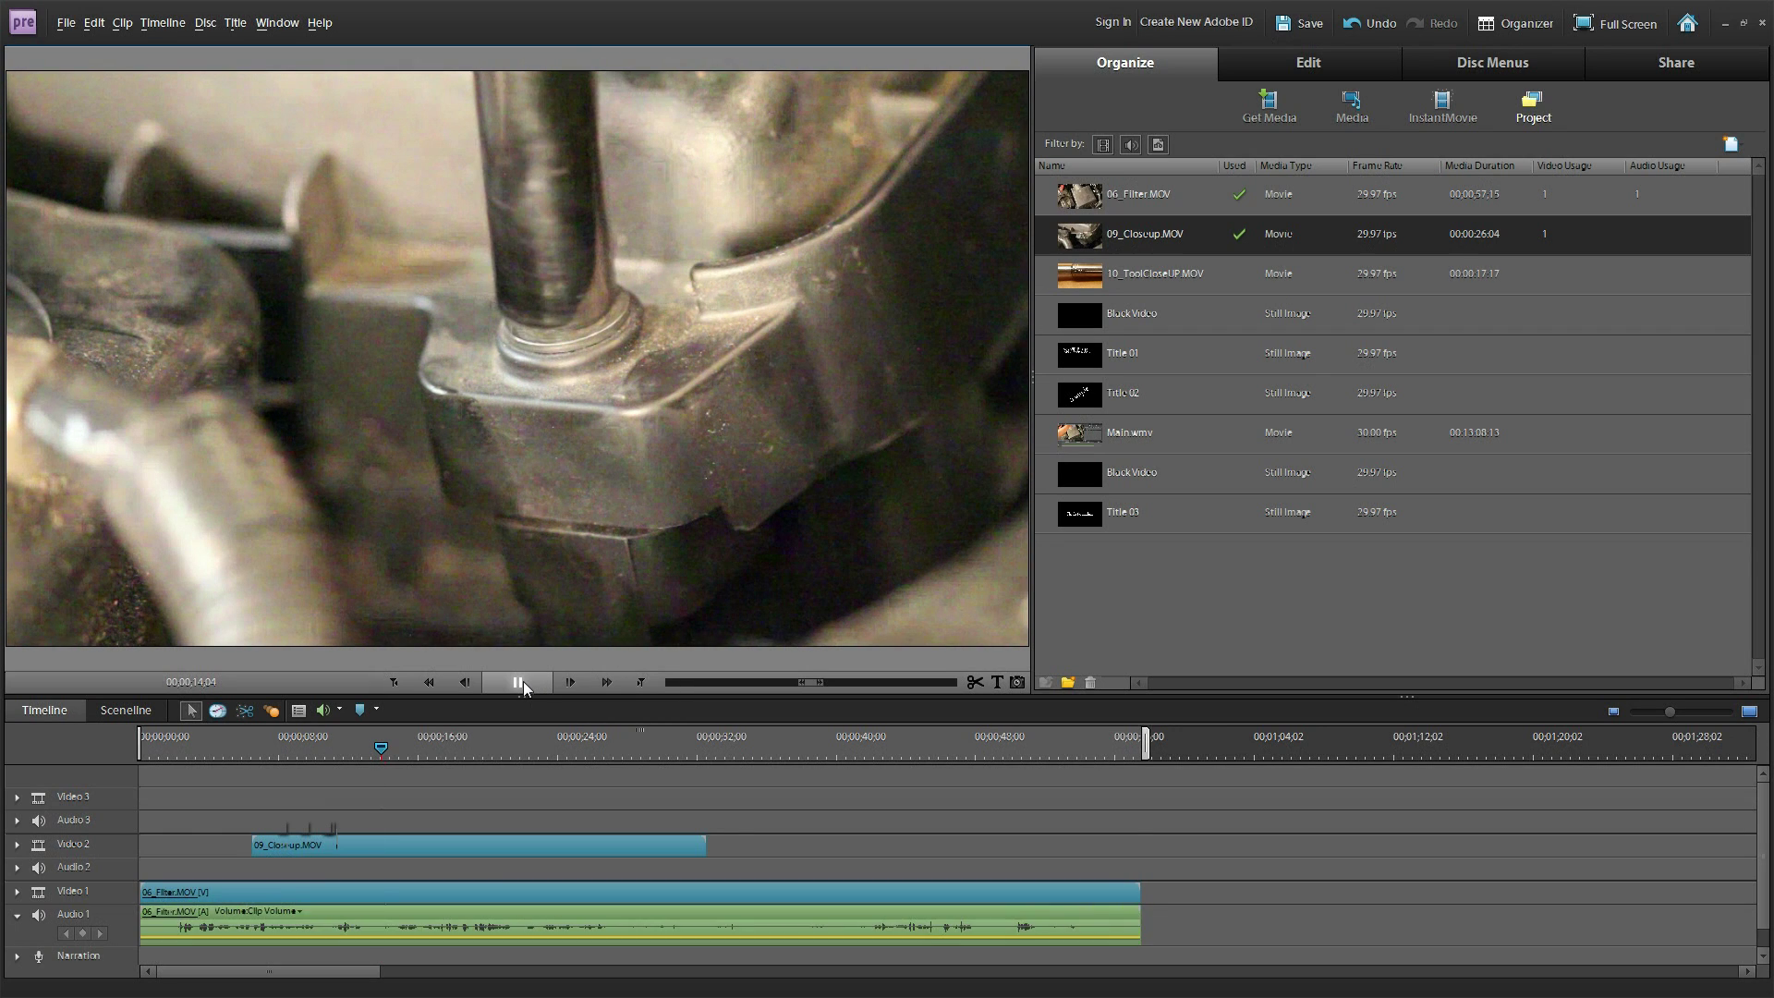
pyautogui.click(523, 682)
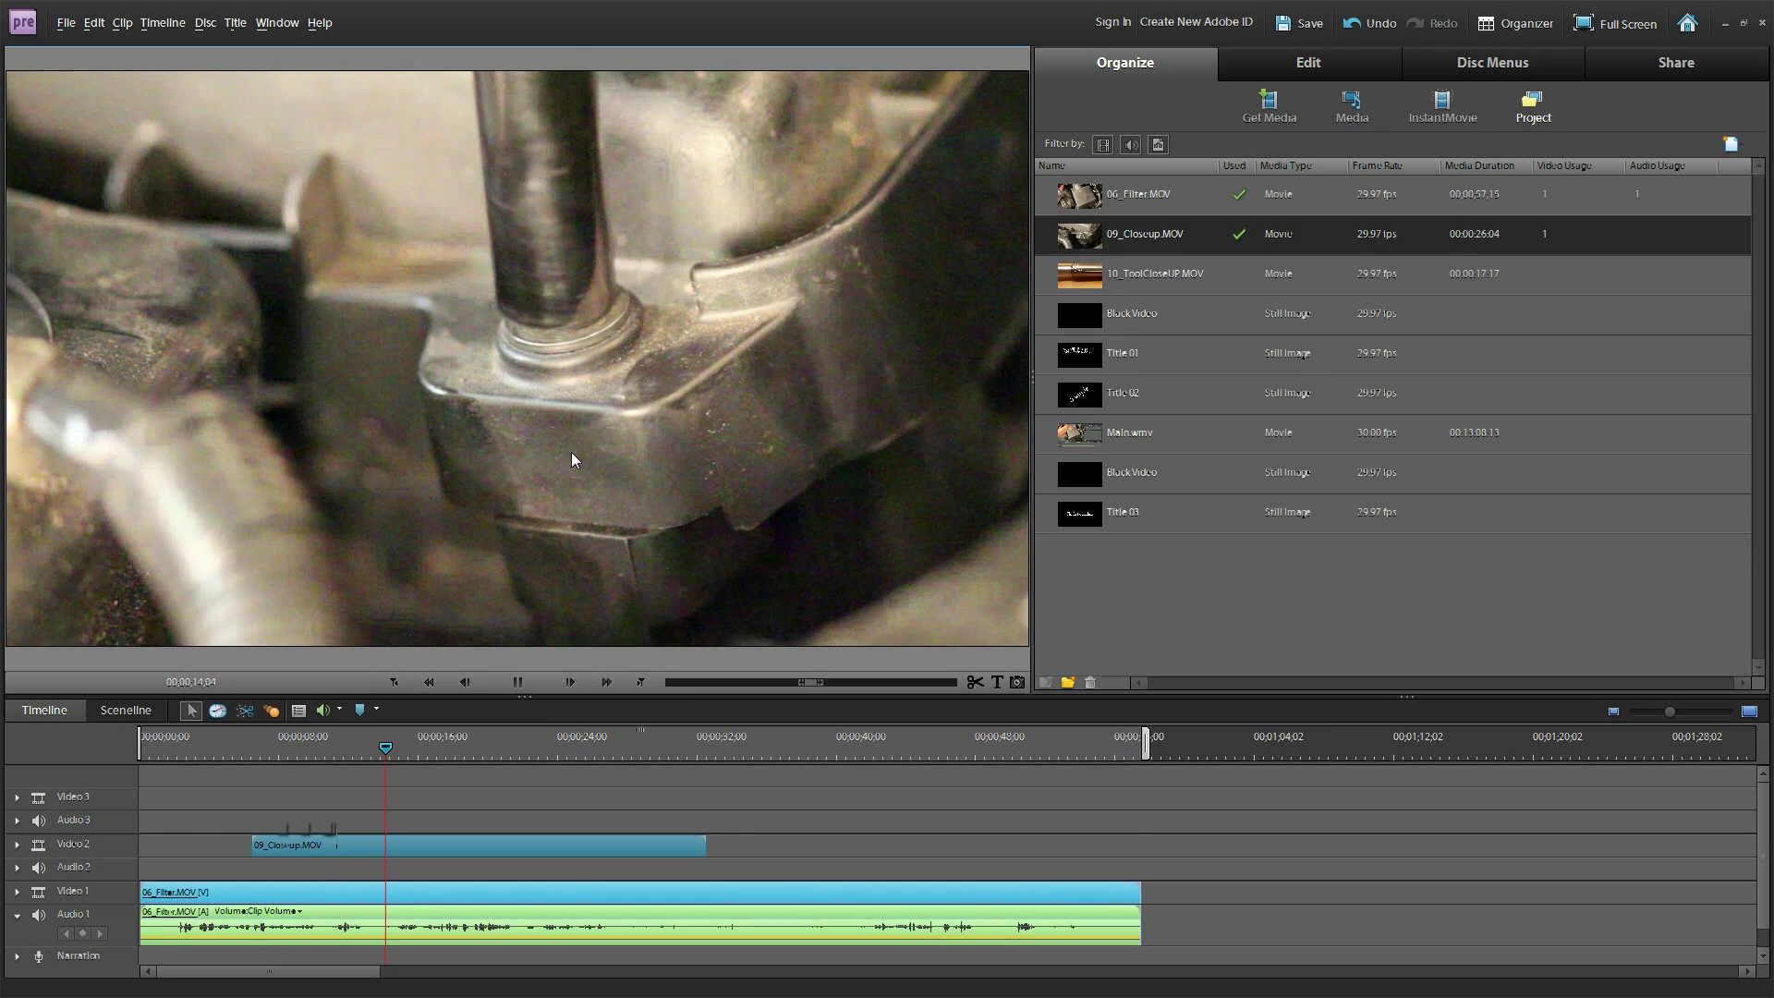
# Scale the close-up clip to about a third of the frame, place it in the picture's upper-left area, and preview the overlay.
pyautogui.click(418, 852)
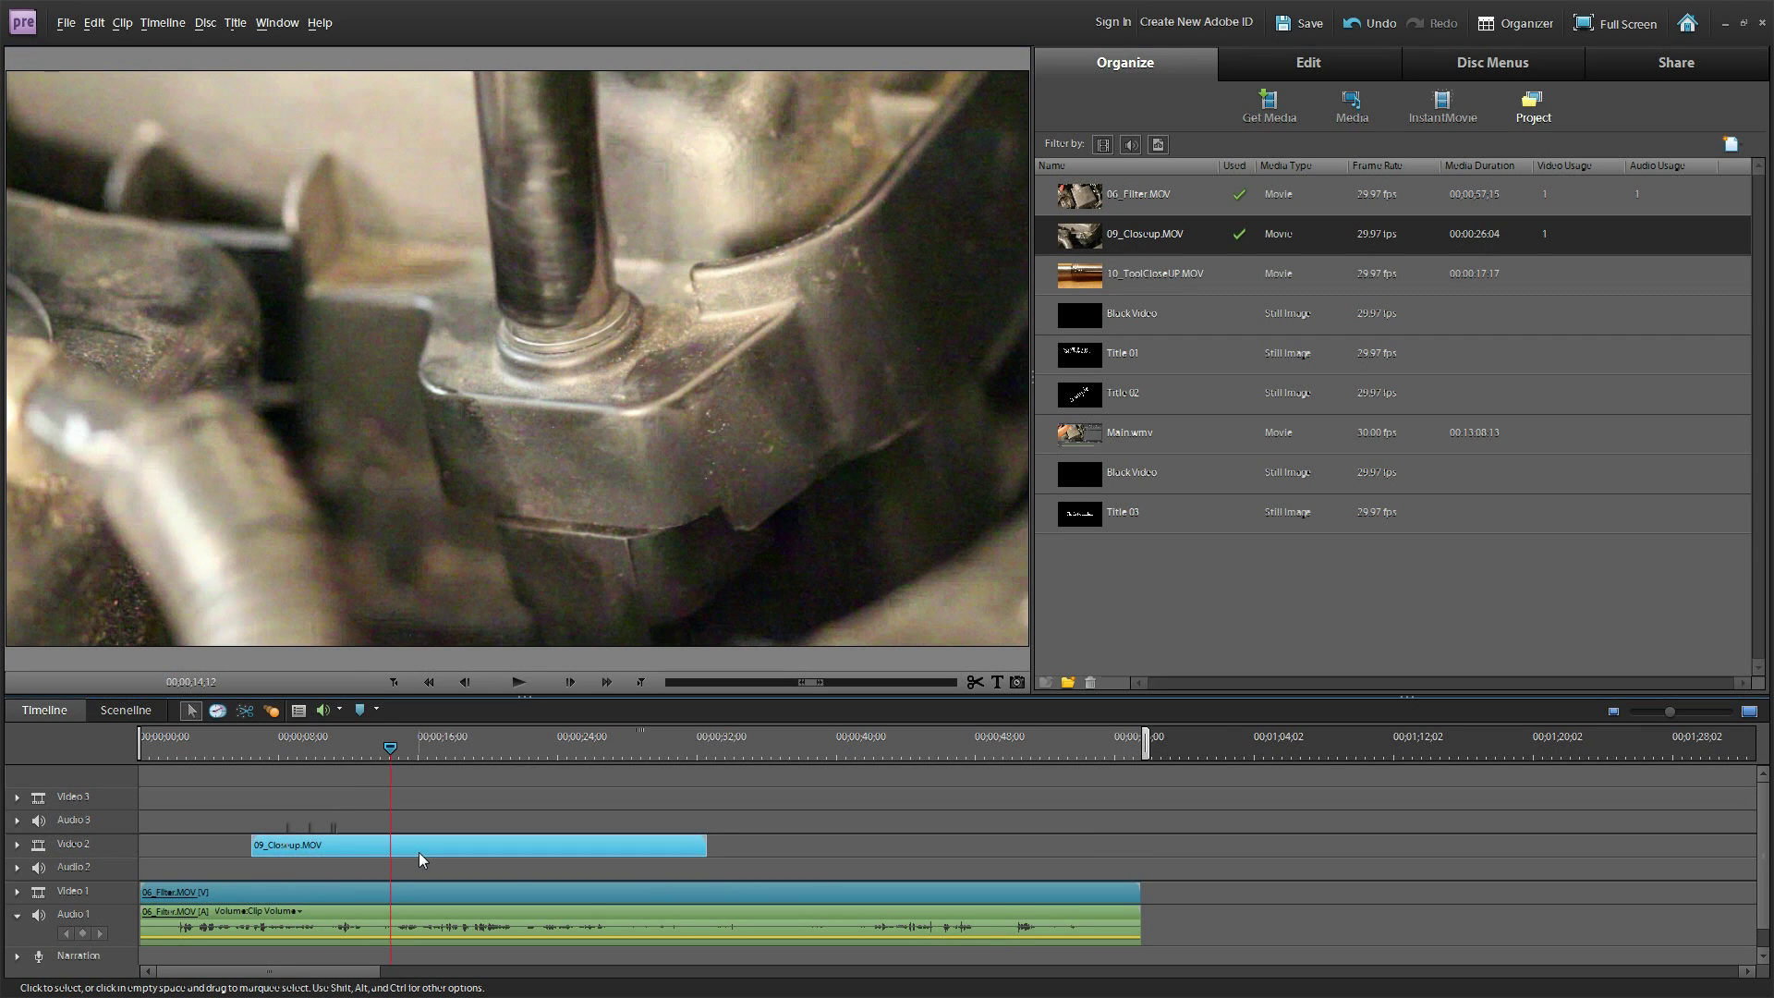
pyautogui.click(848, 582)
pyautogui.click(846, 575)
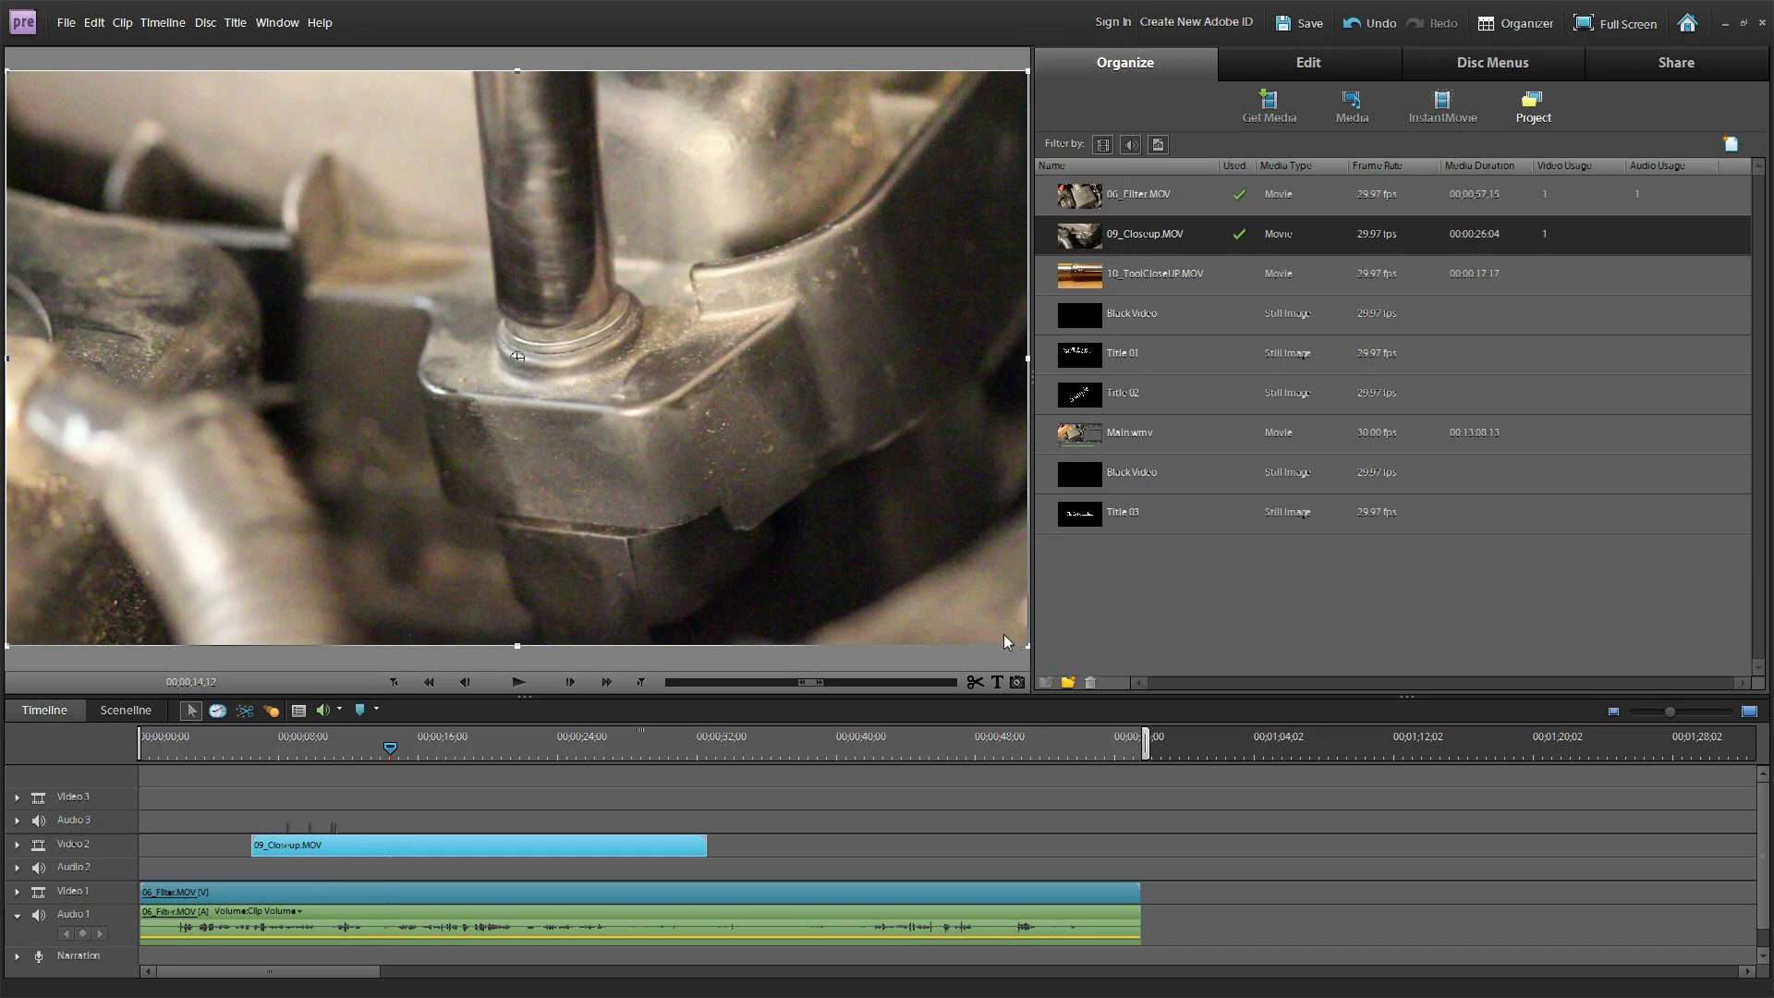
pyautogui.moveTo(1025, 646); pyautogui.dragTo(704, 462)
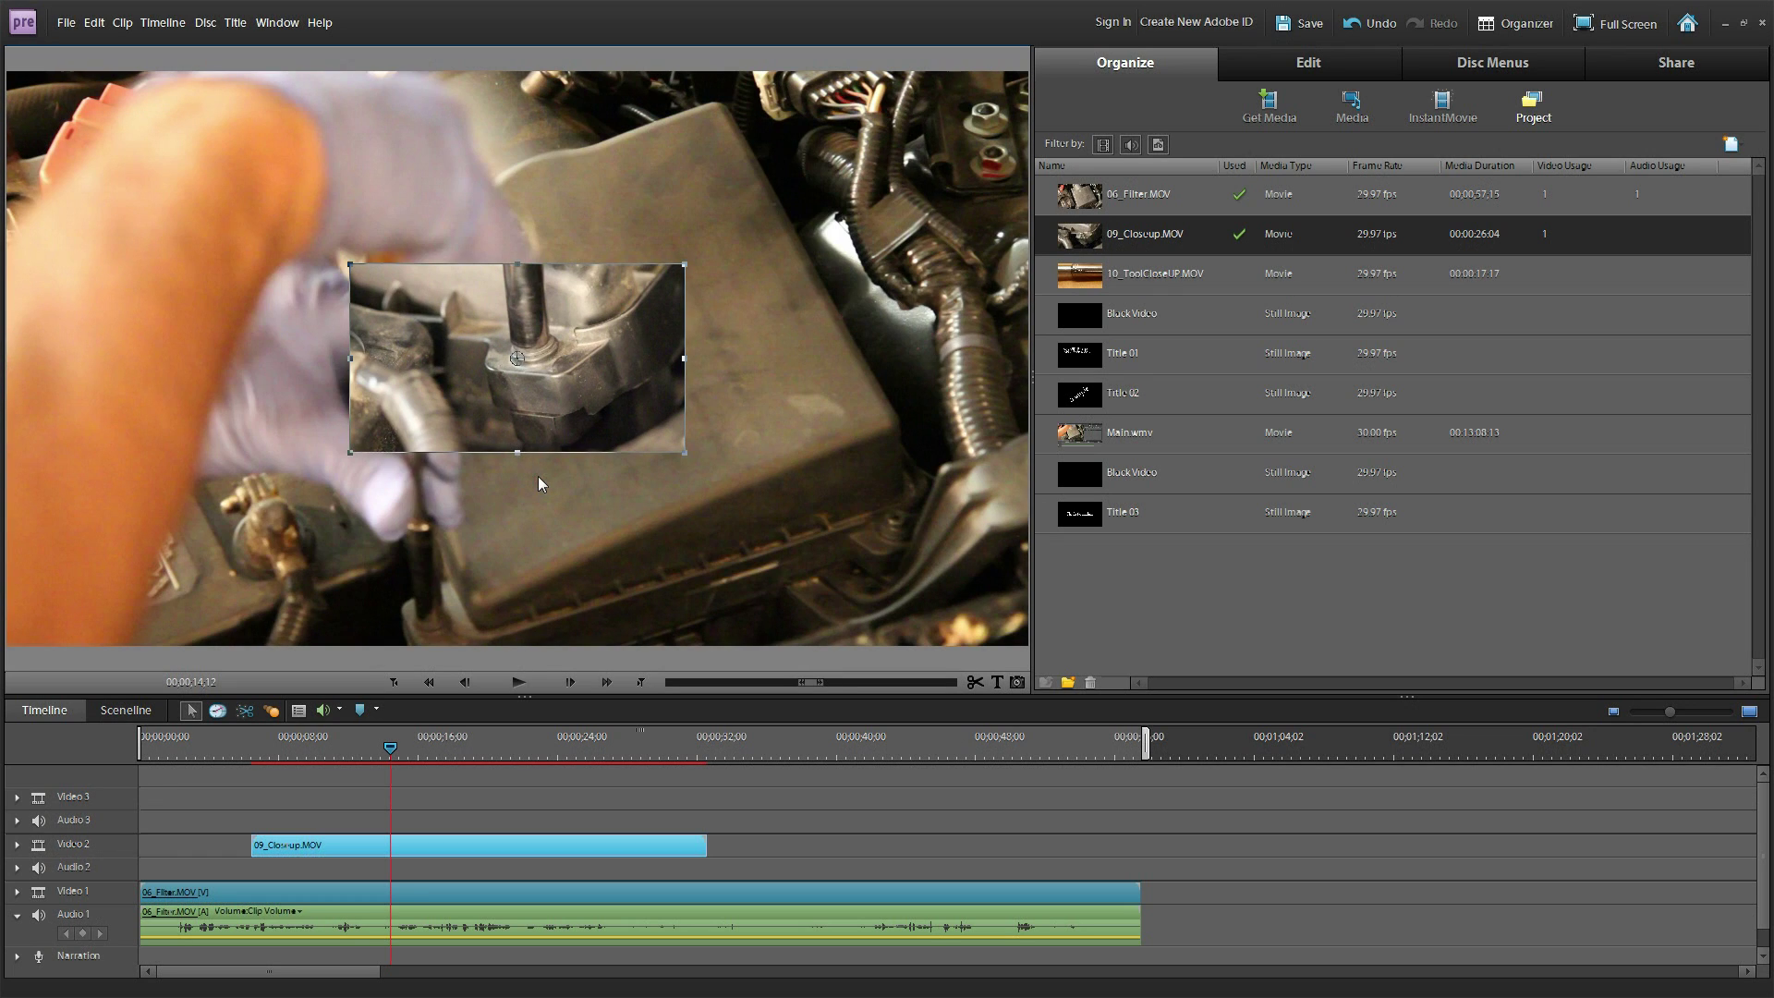
pyautogui.moveTo(639, 429); pyautogui.dragTo(368, 283)
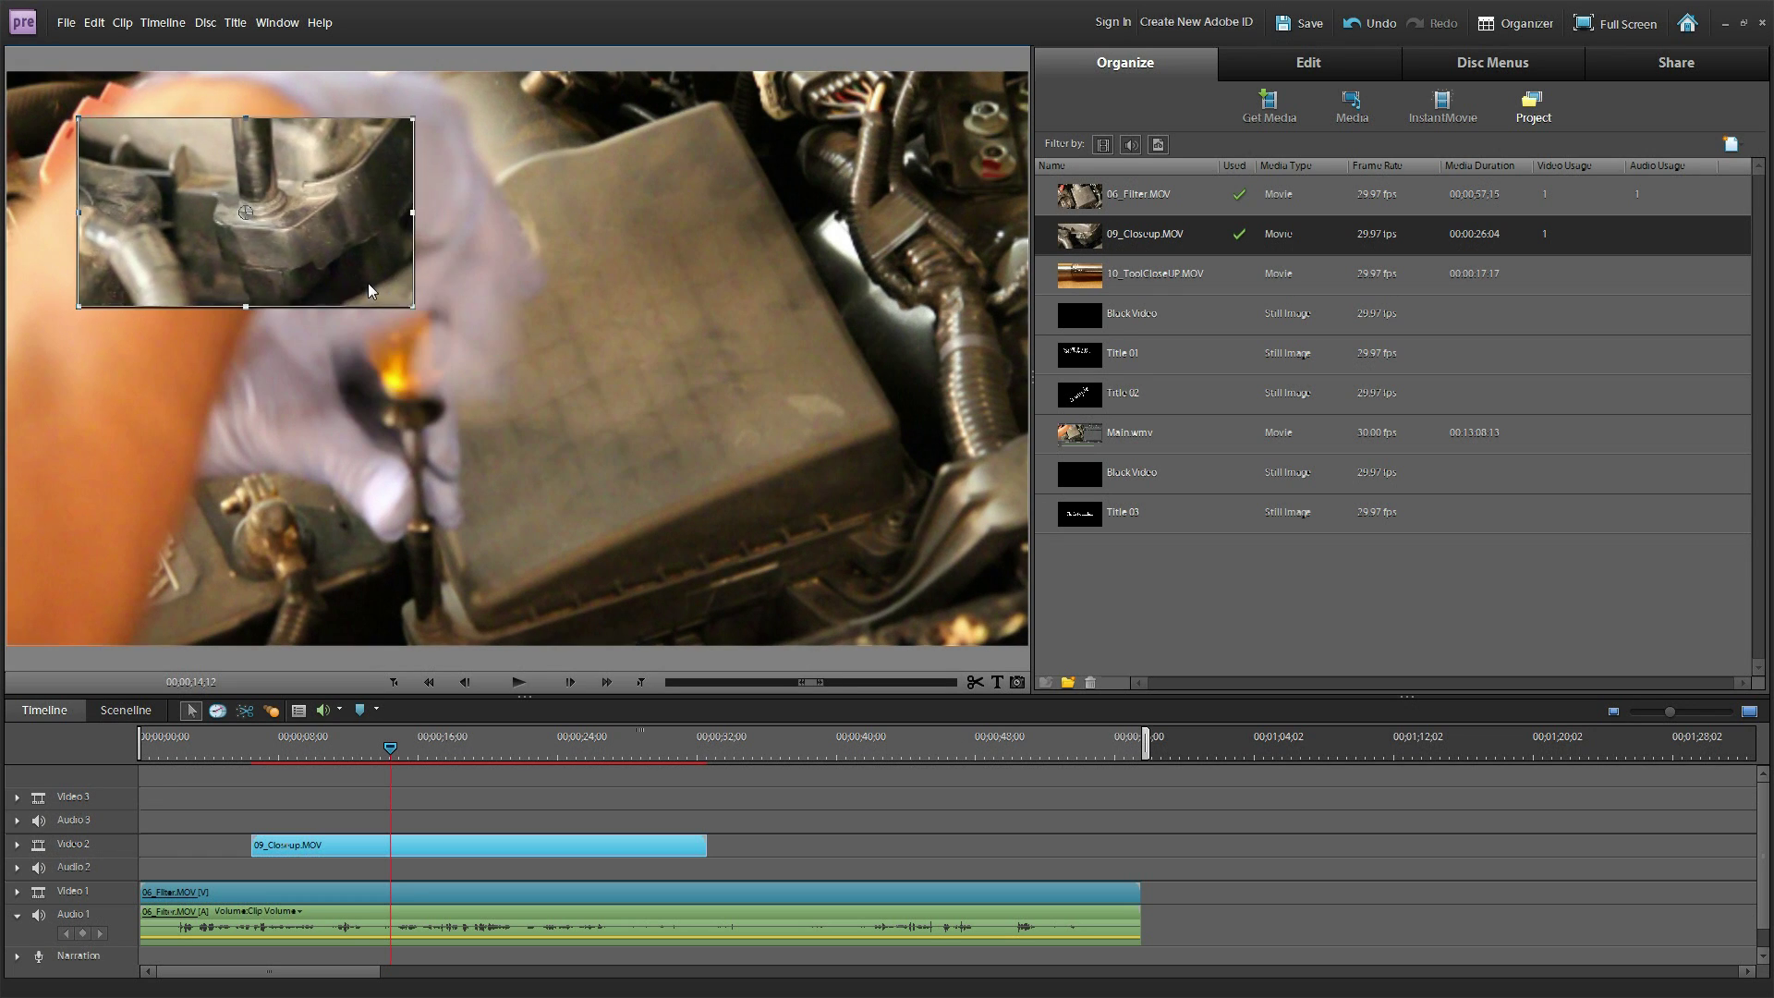
pyautogui.click(217, 748)
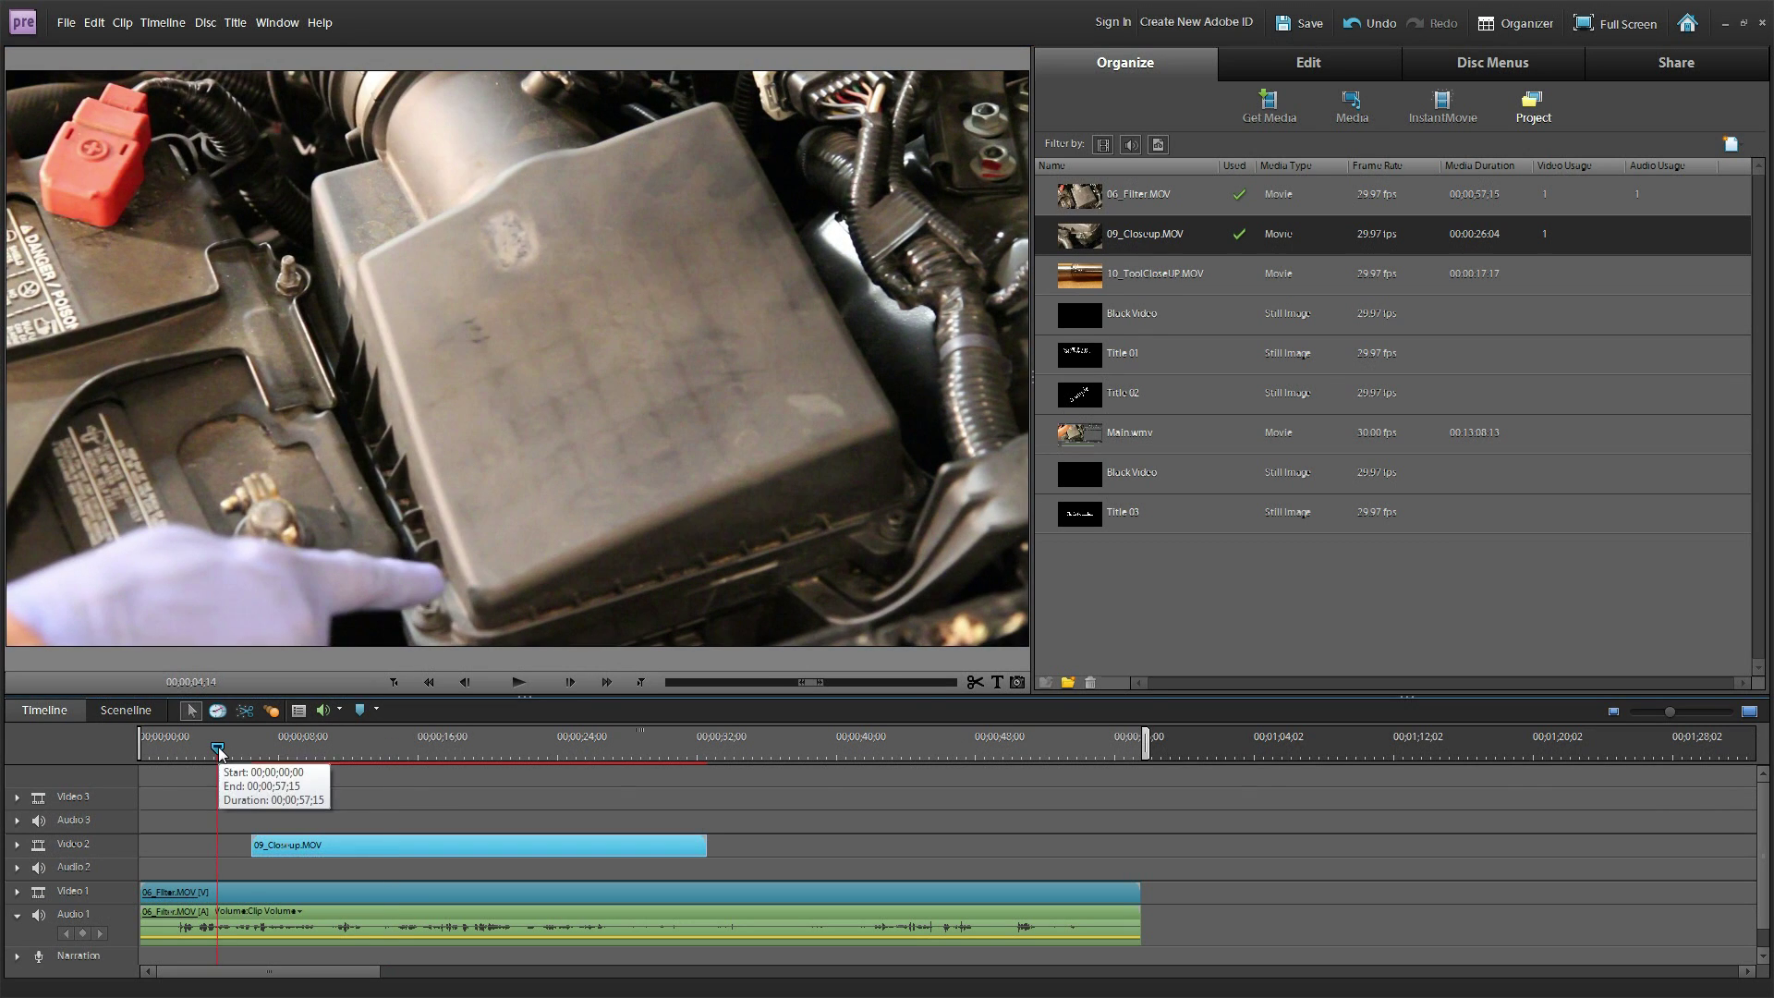
pyautogui.click(518, 683)
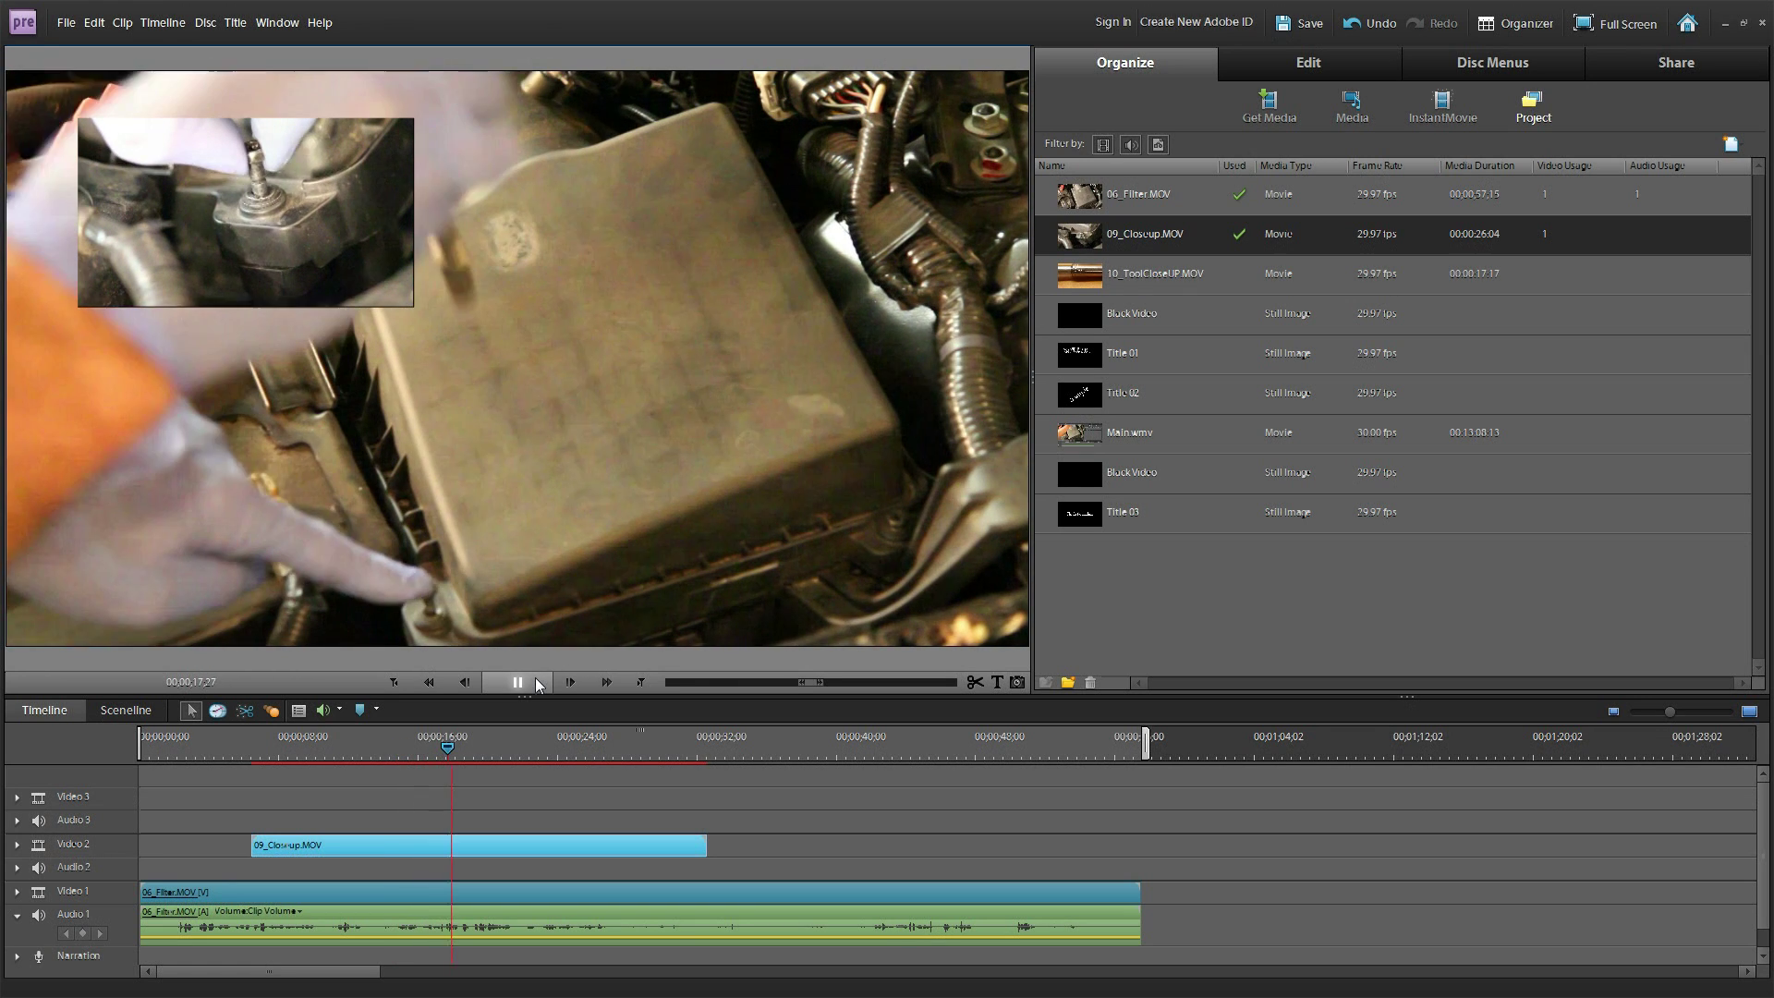
pyautogui.click(539, 685)
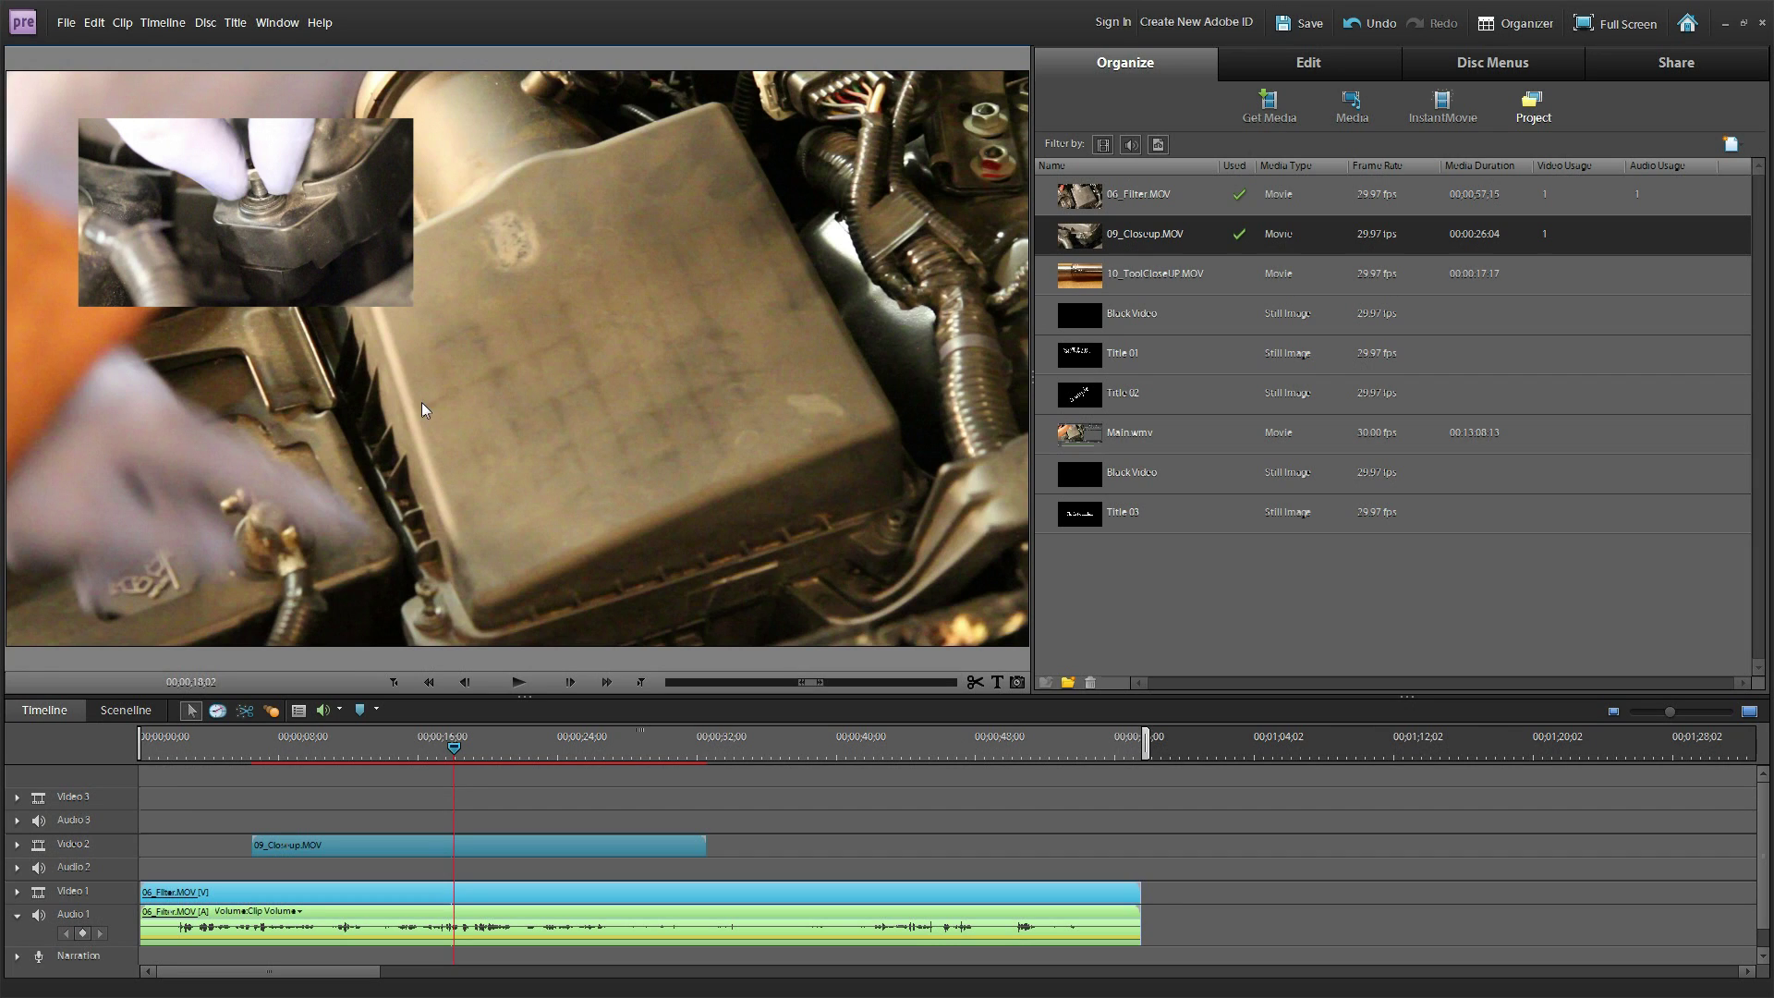
# Apply the Clip video effect from the Transform group to the close-up clip on Video 2.
pyautogui.click(407, 846)
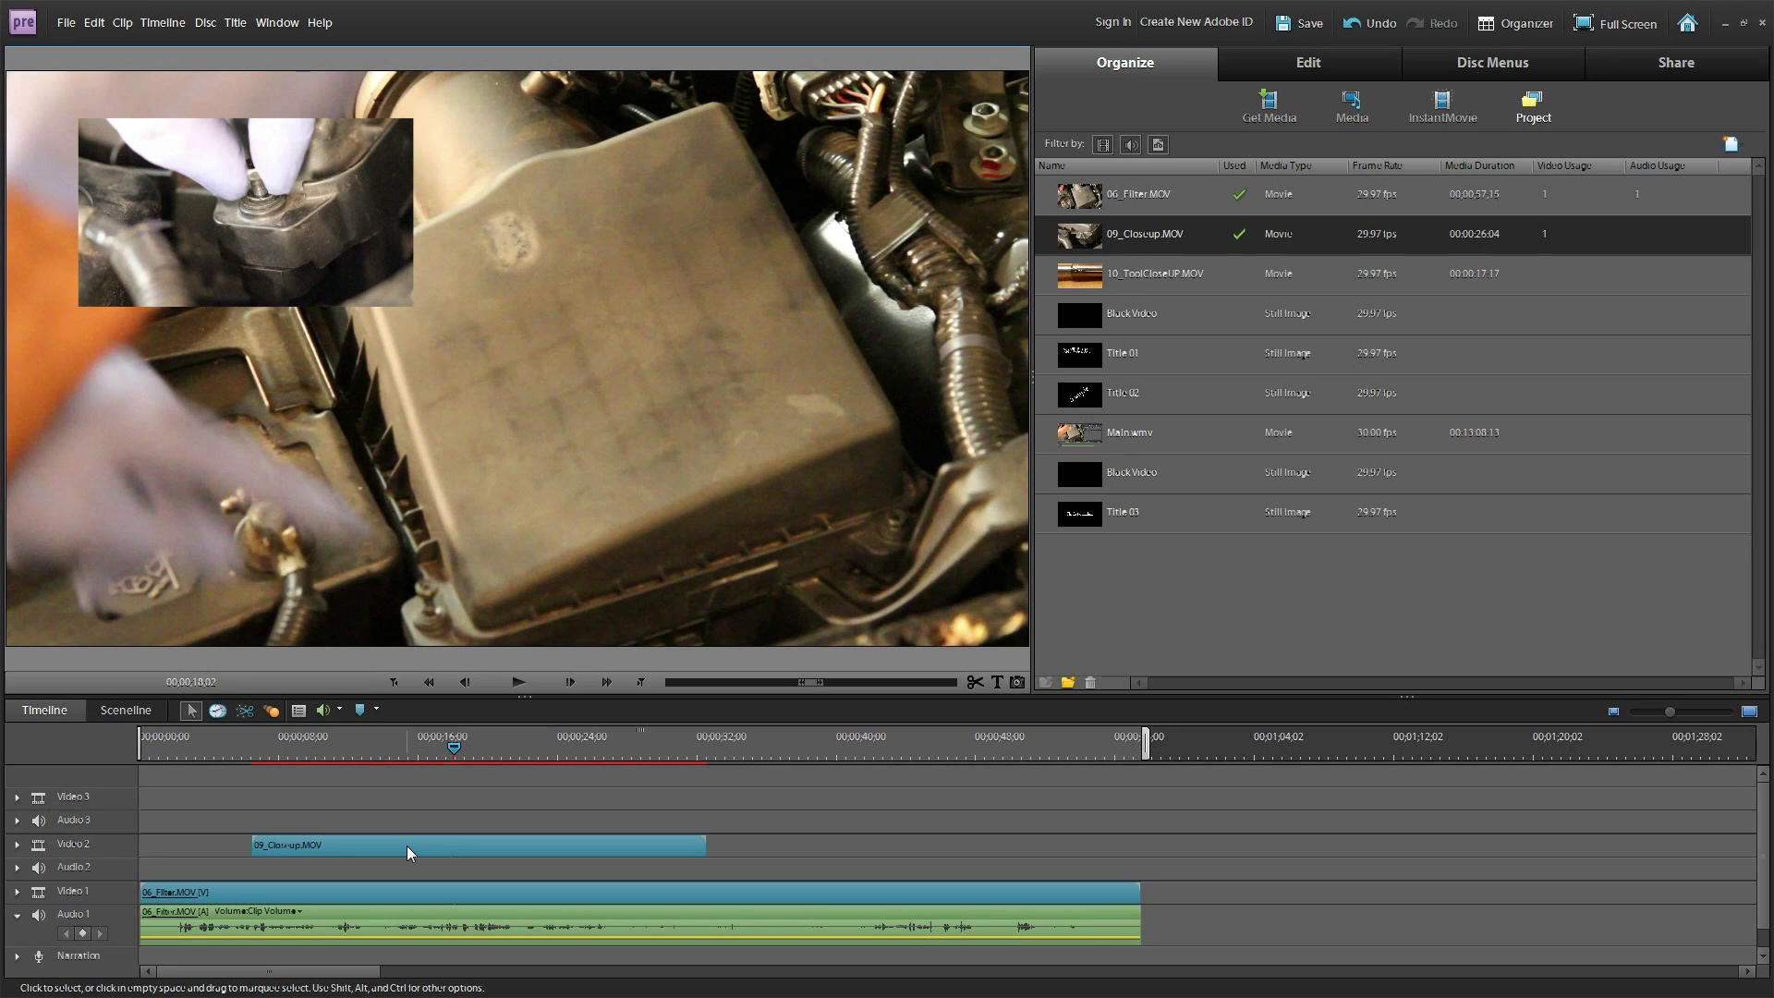
pyautogui.click(406, 845)
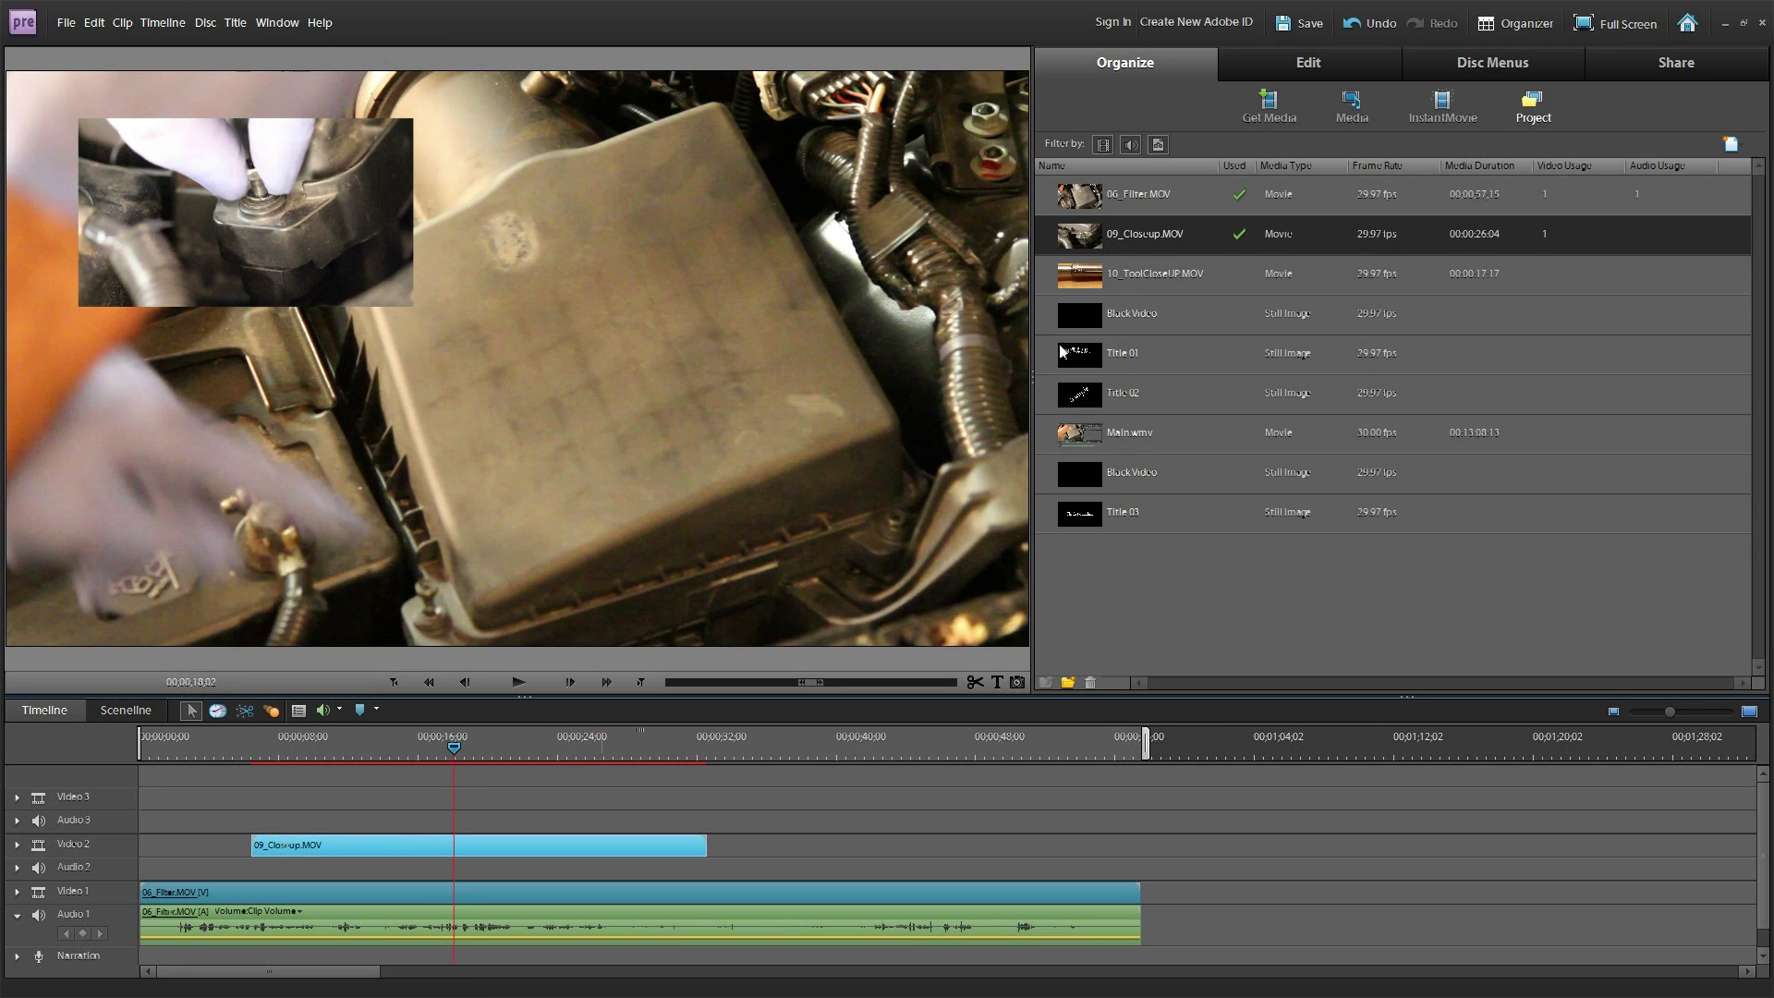
pyautogui.click(1330, 63)
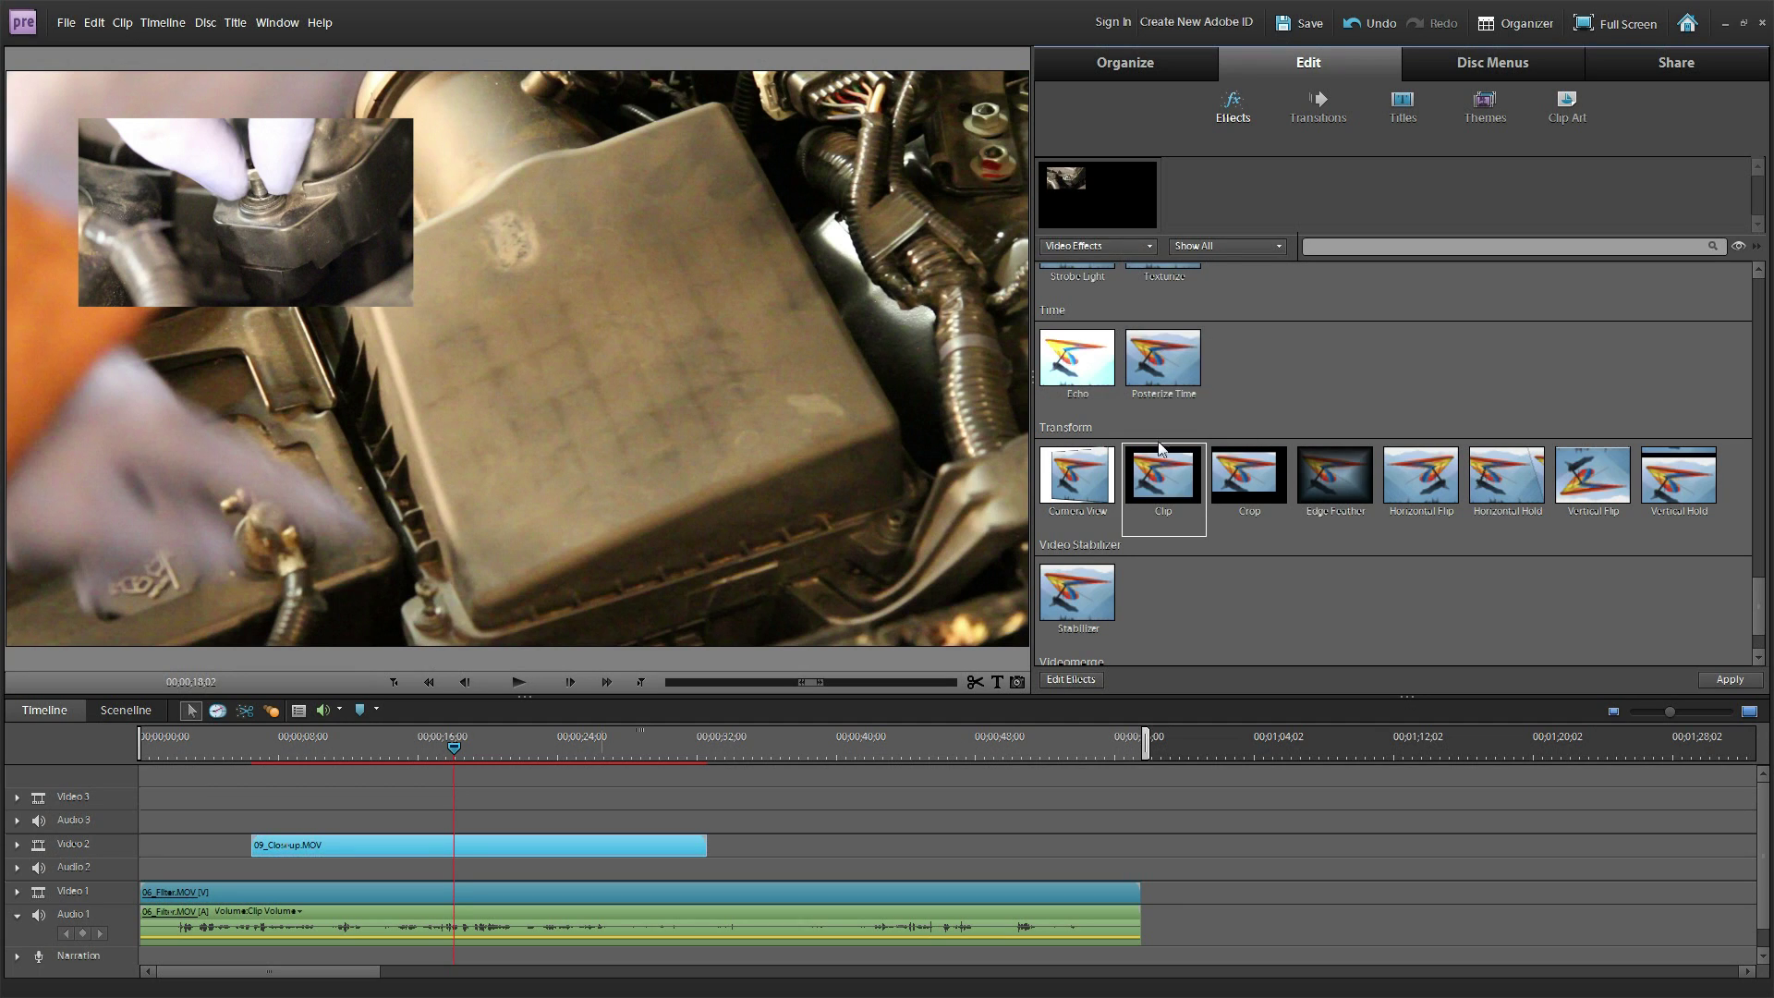
pyautogui.moveTo(1162, 469); pyautogui.dragTo(564, 850)
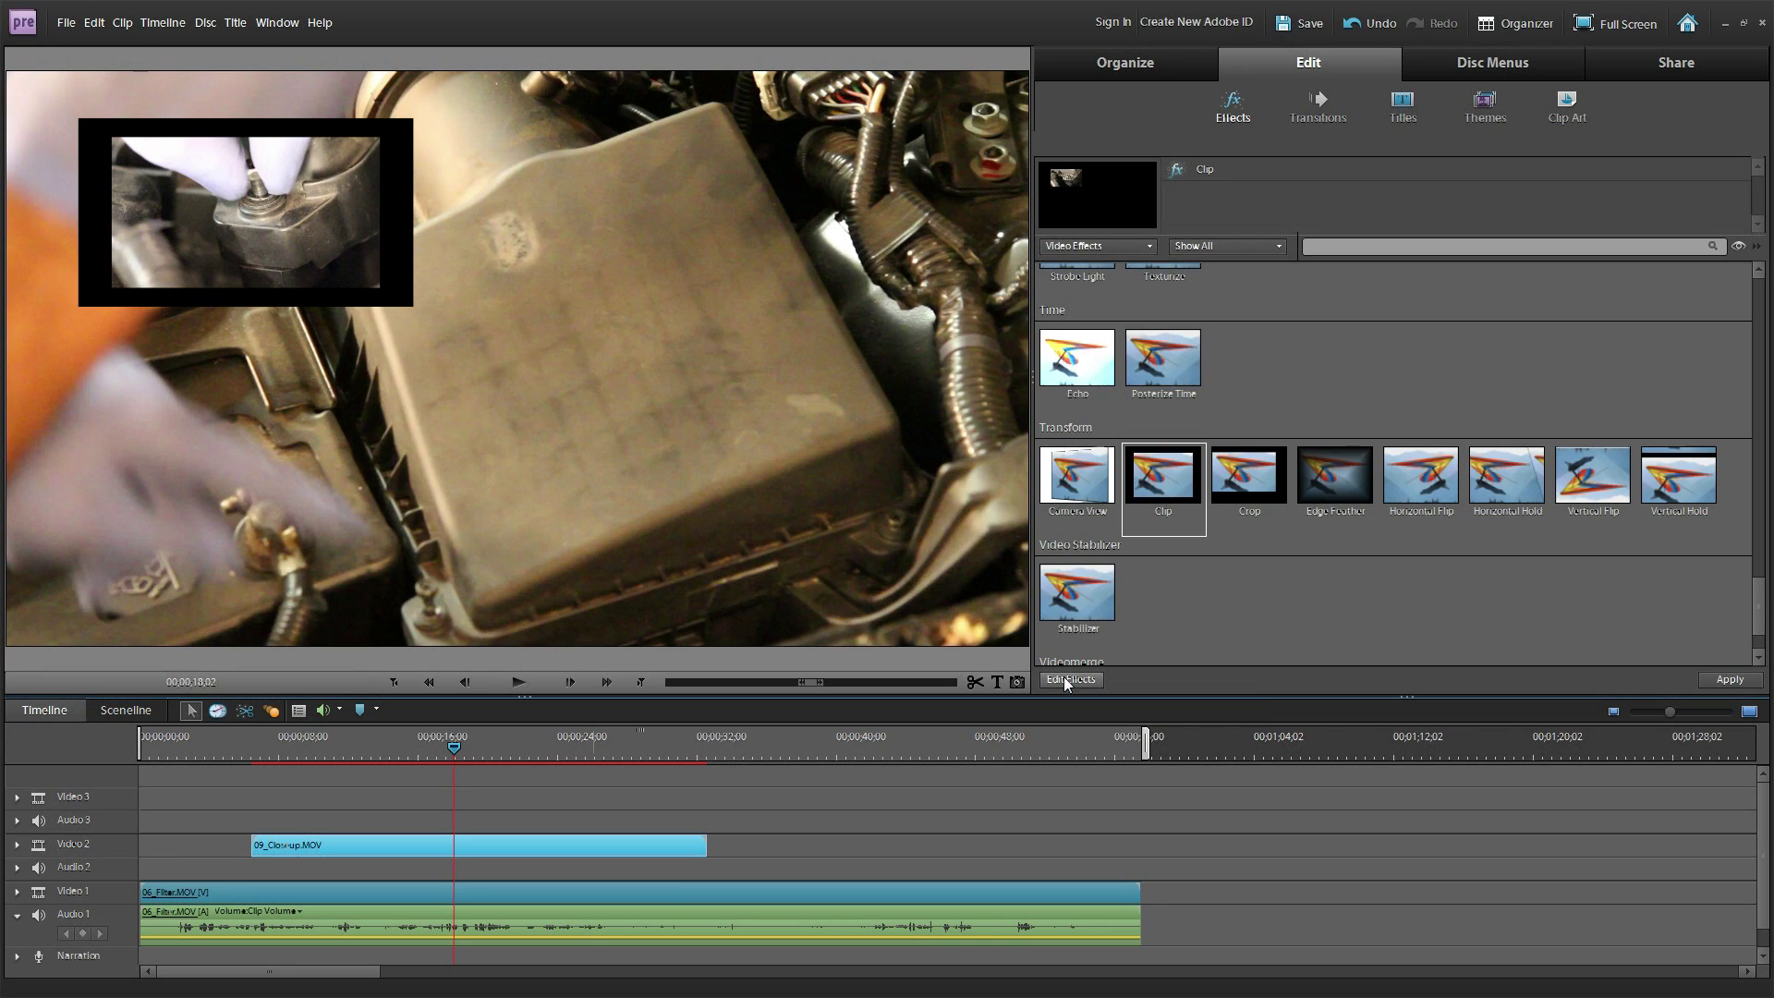
# Reselect the close-up clip, open its applied effects for editing, and hide the keyframe timeline.
pyautogui.click(744, 900)
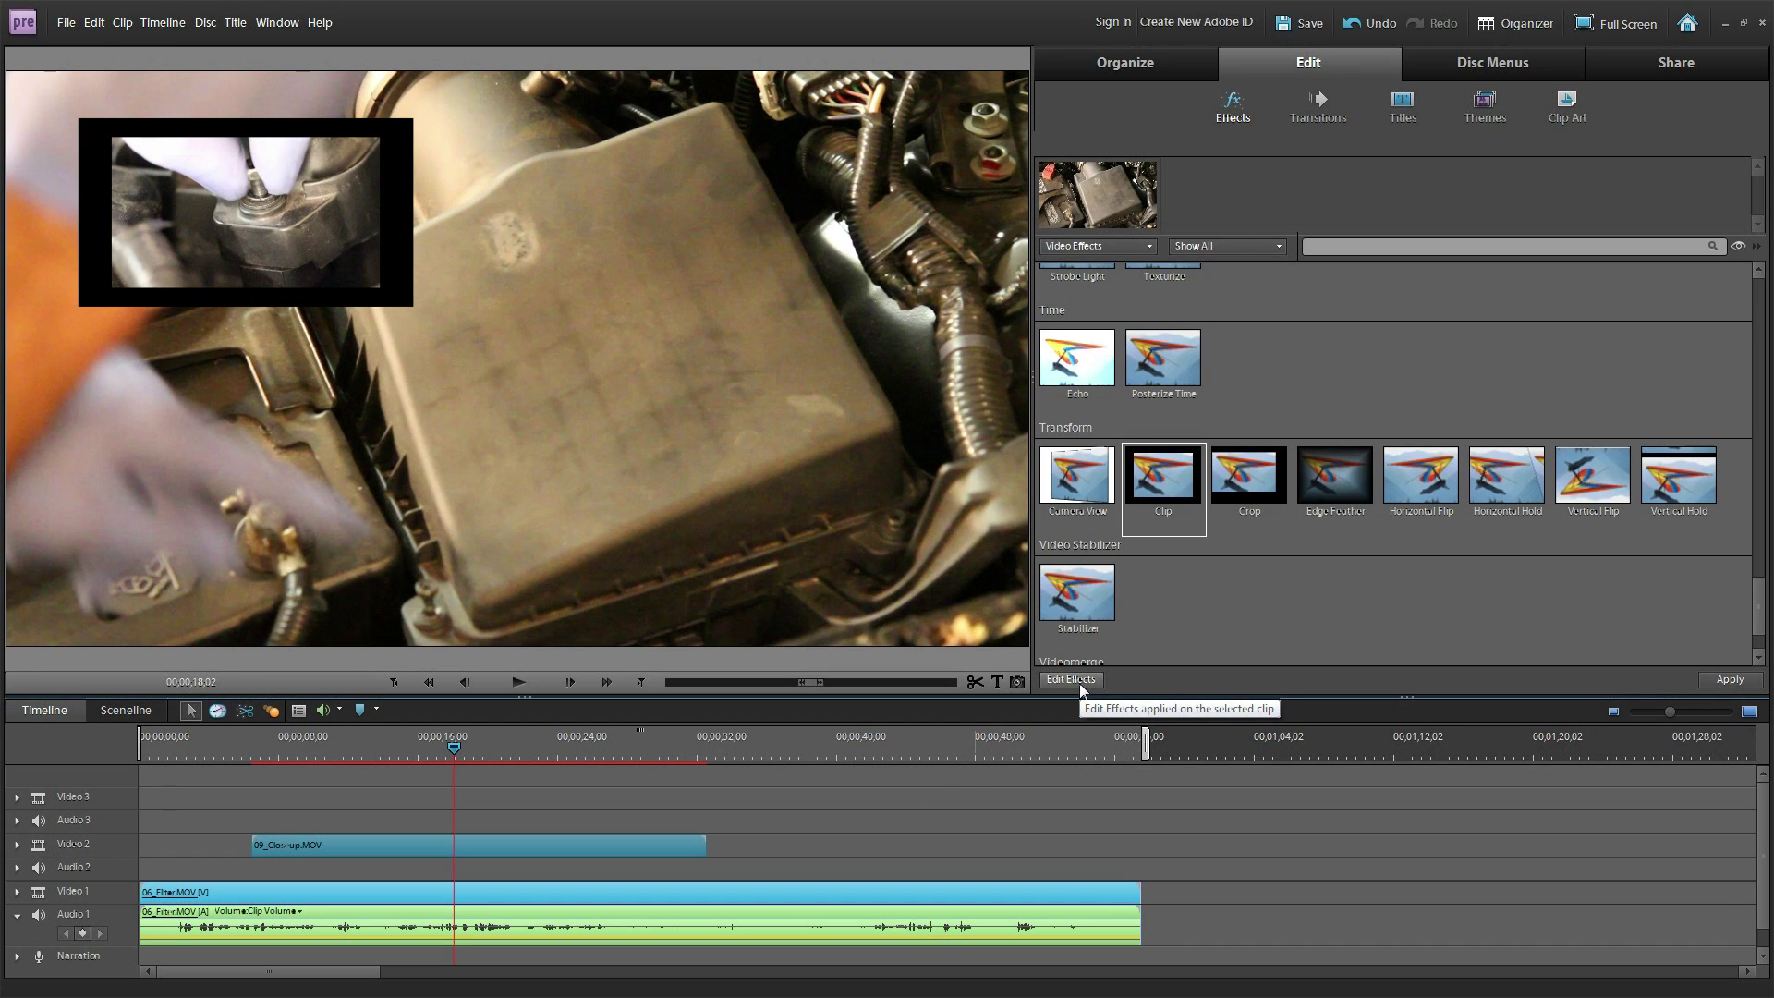
pyautogui.click(910, 817)
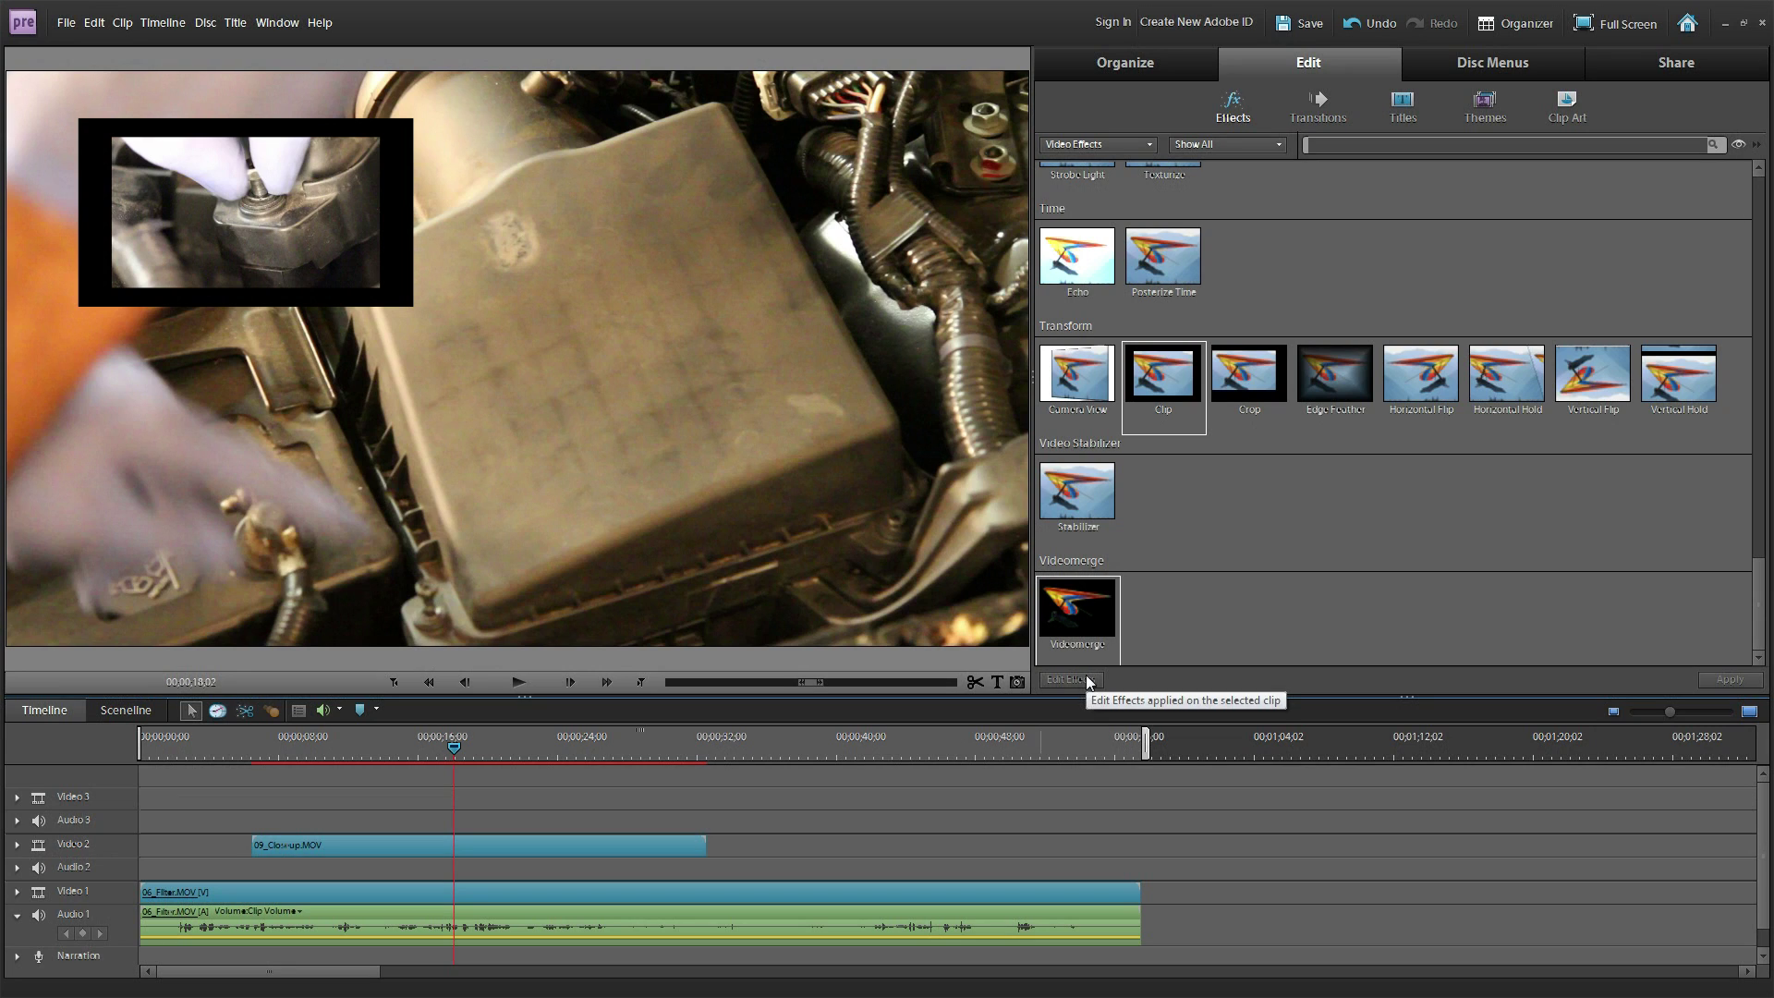
pyautogui.click(607, 845)
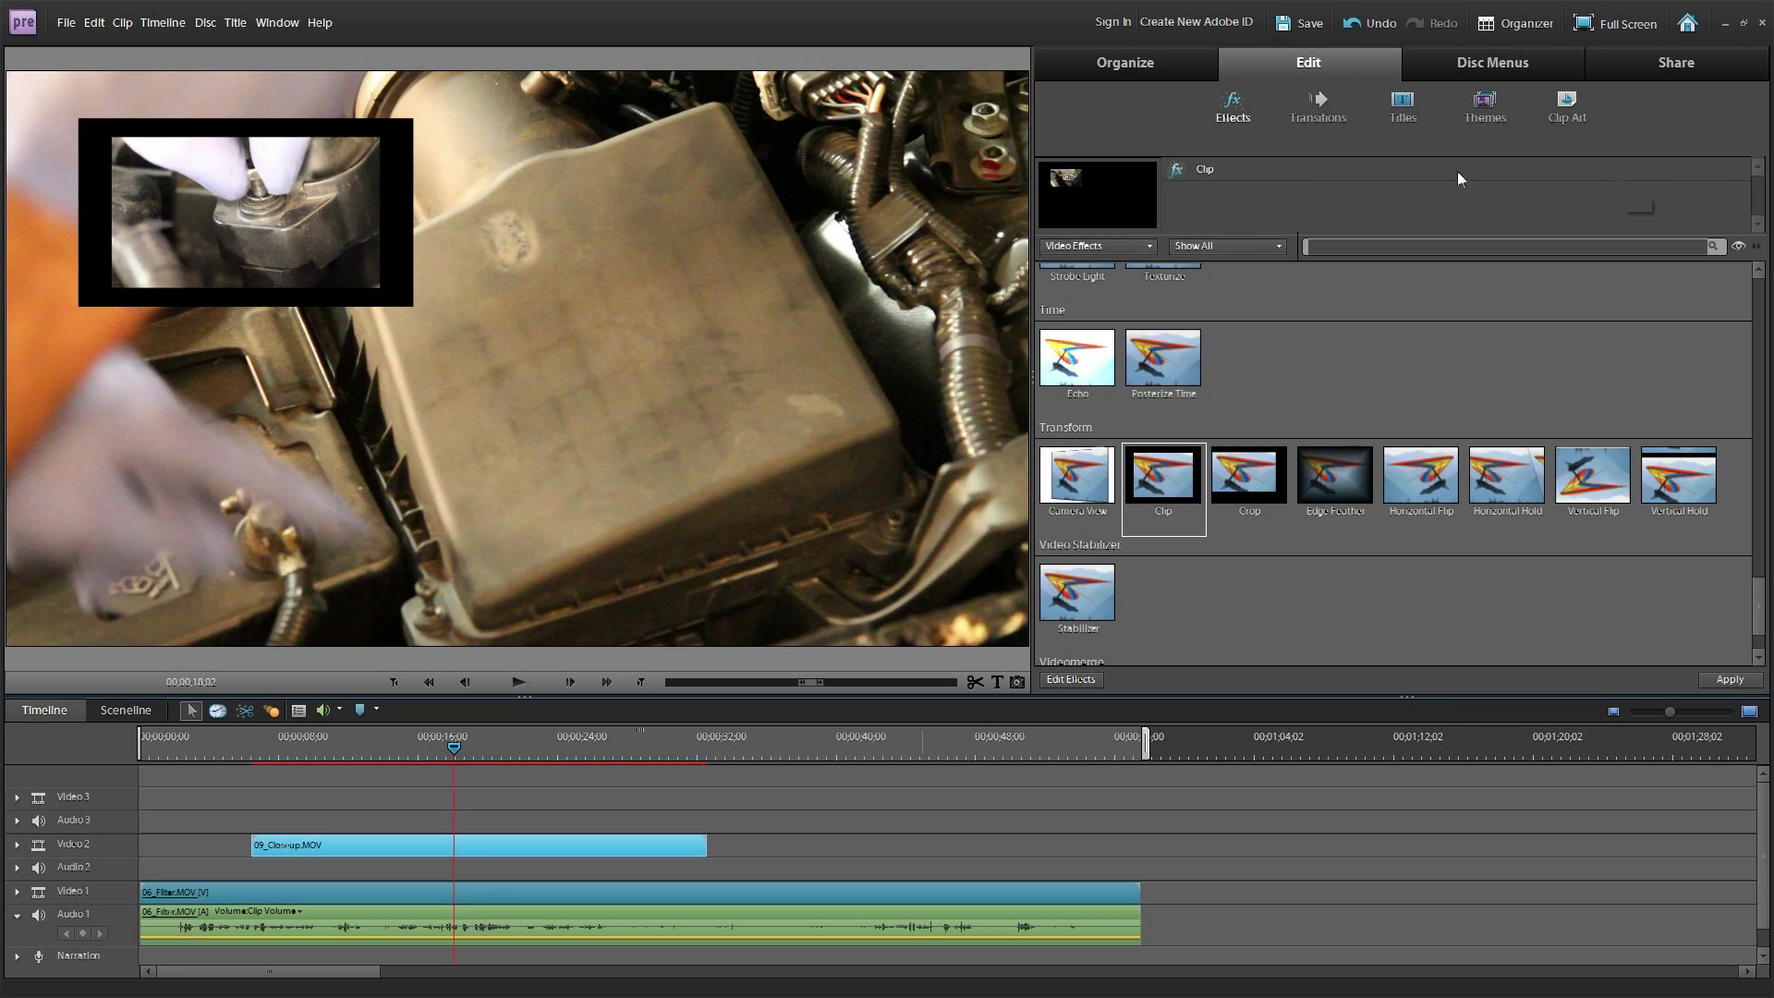
pyautogui.moveTo(1665, 181)
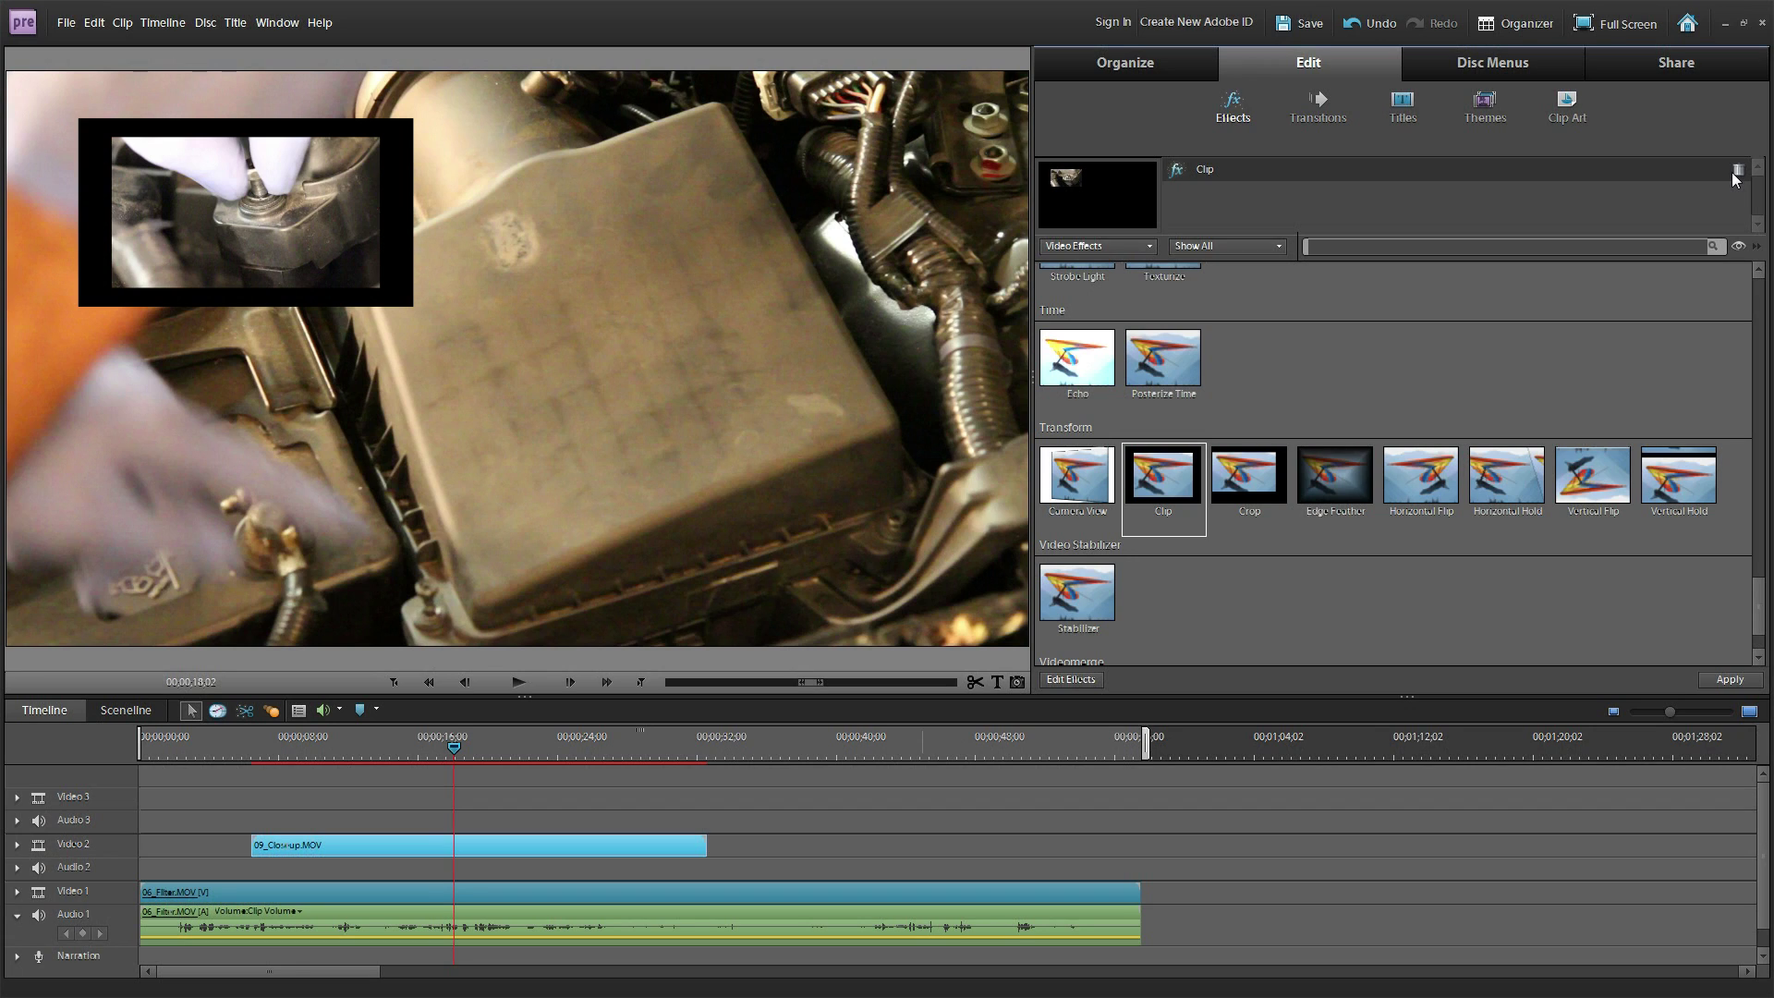
pyautogui.click(1081, 678)
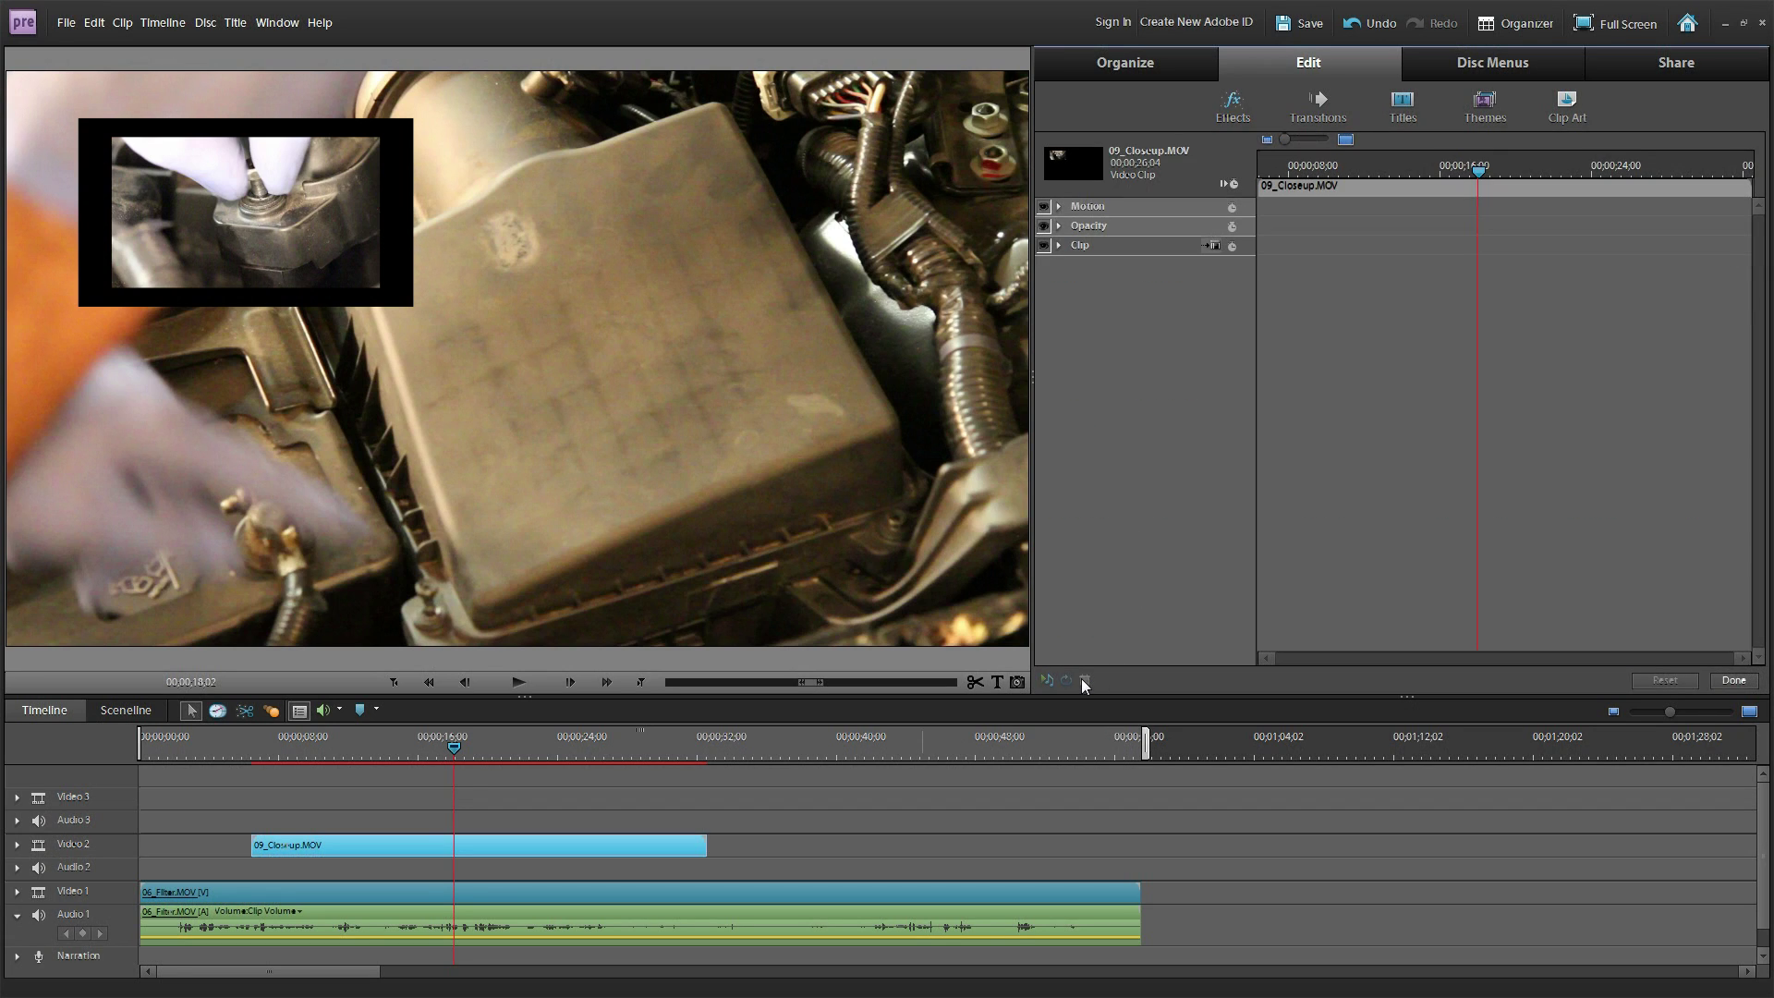
pyautogui.click(1233, 184)
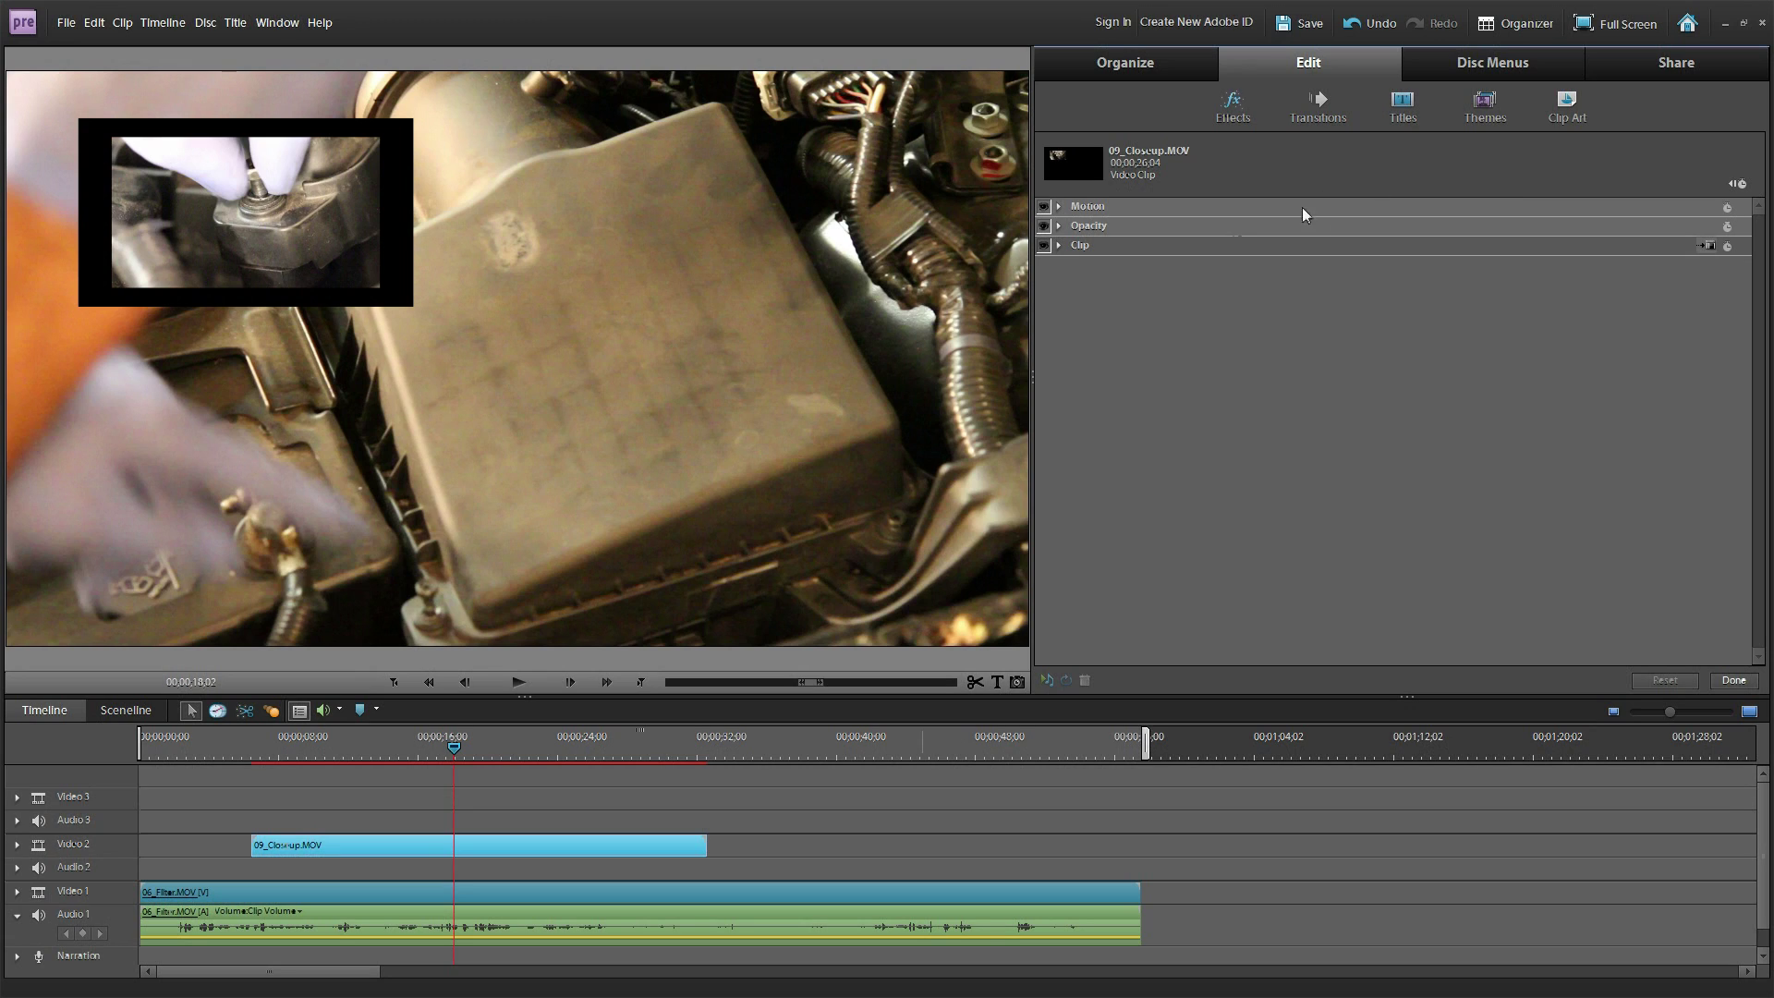
# Expand the Clip effect and set Clip Left to 28, Clip Top to 20 and Clip Right to 16.
pyautogui.click(1059, 245)
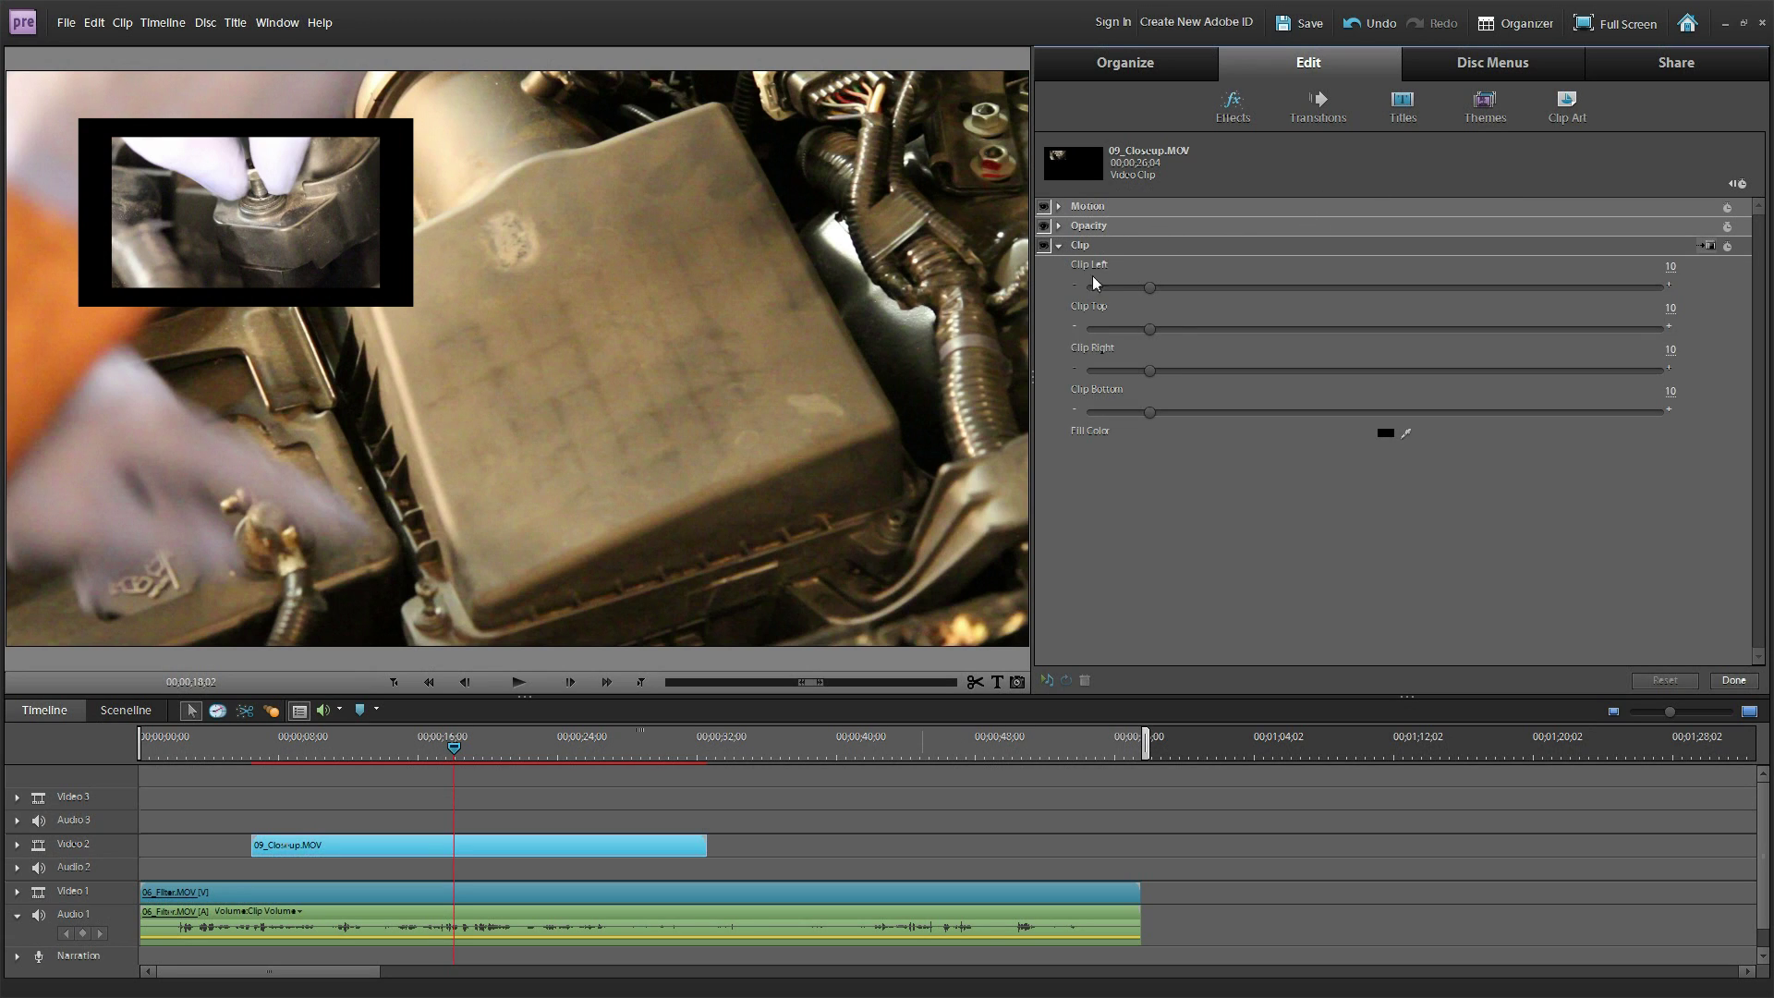
pyautogui.moveTo(1150, 292); pyautogui.dragTo(1253, 294)
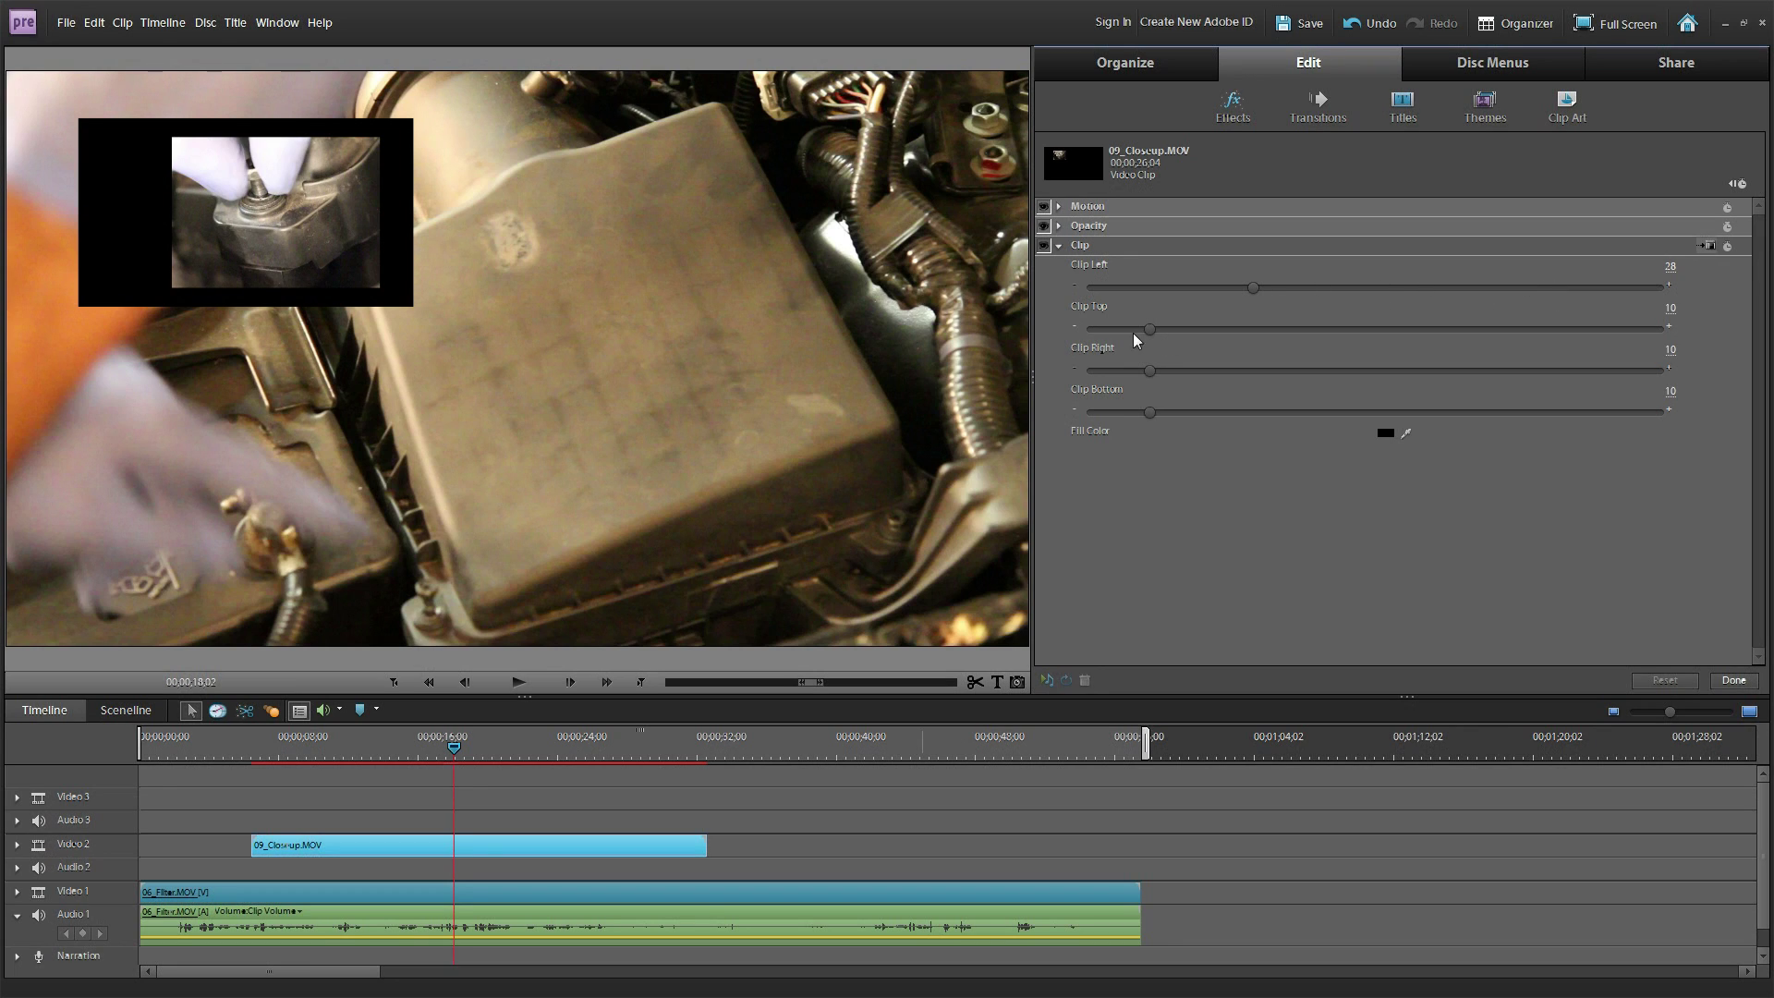
pyautogui.moveTo(1149, 329); pyautogui.dragTo(1183, 368)
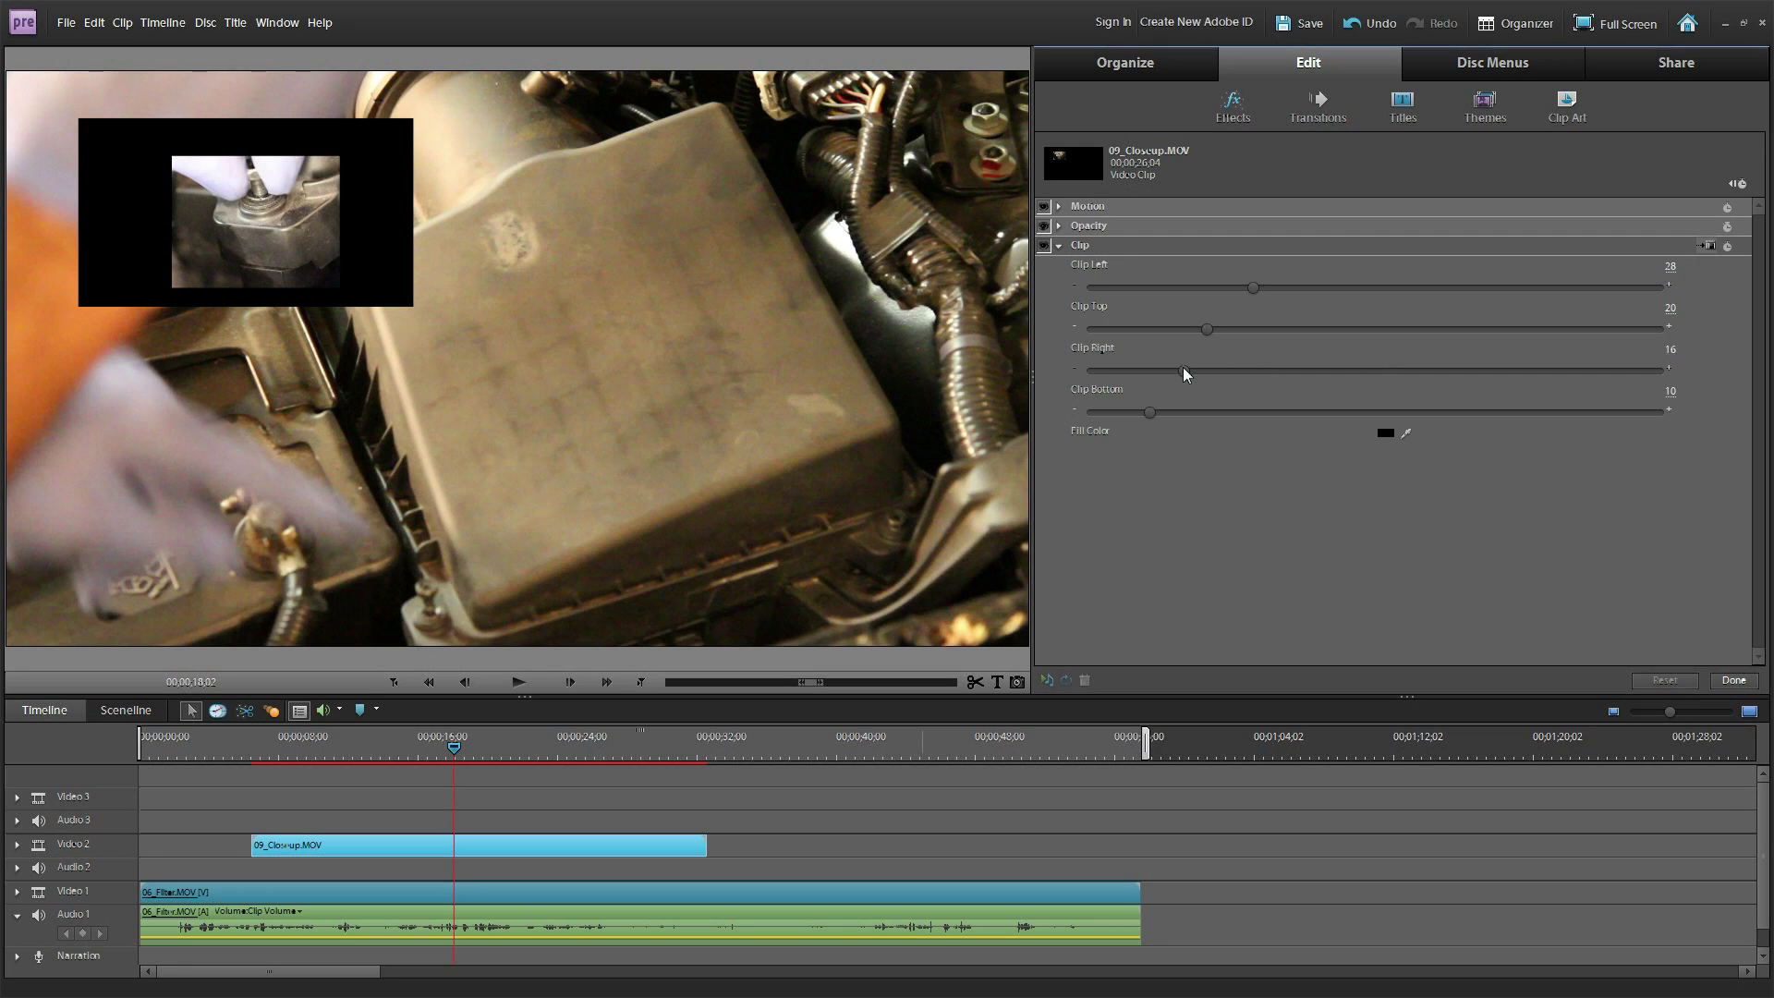
# Set Clip Left, Clip Top, Clip Right and Clip Bottom of the close-up clip's Clip effect to 1.
pyautogui.click(1671, 270)
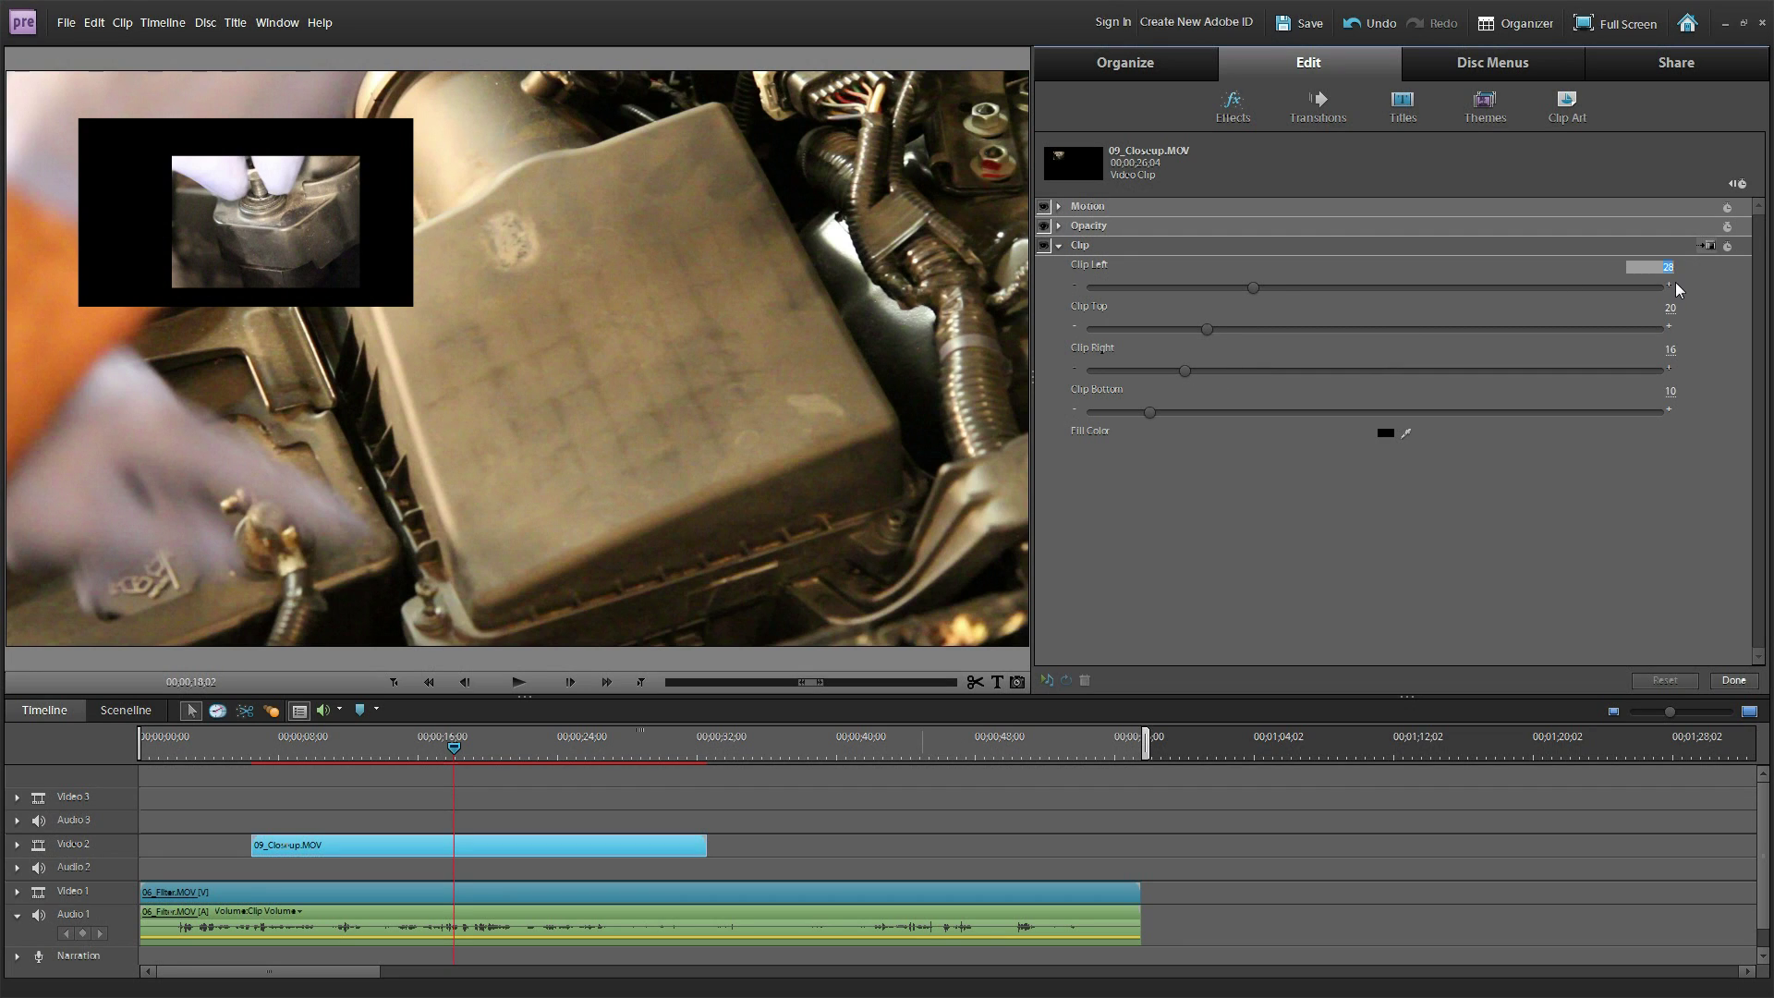
pyautogui.click(1671, 308)
pyautogui.write('1')
pyautogui.click(1668, 353)
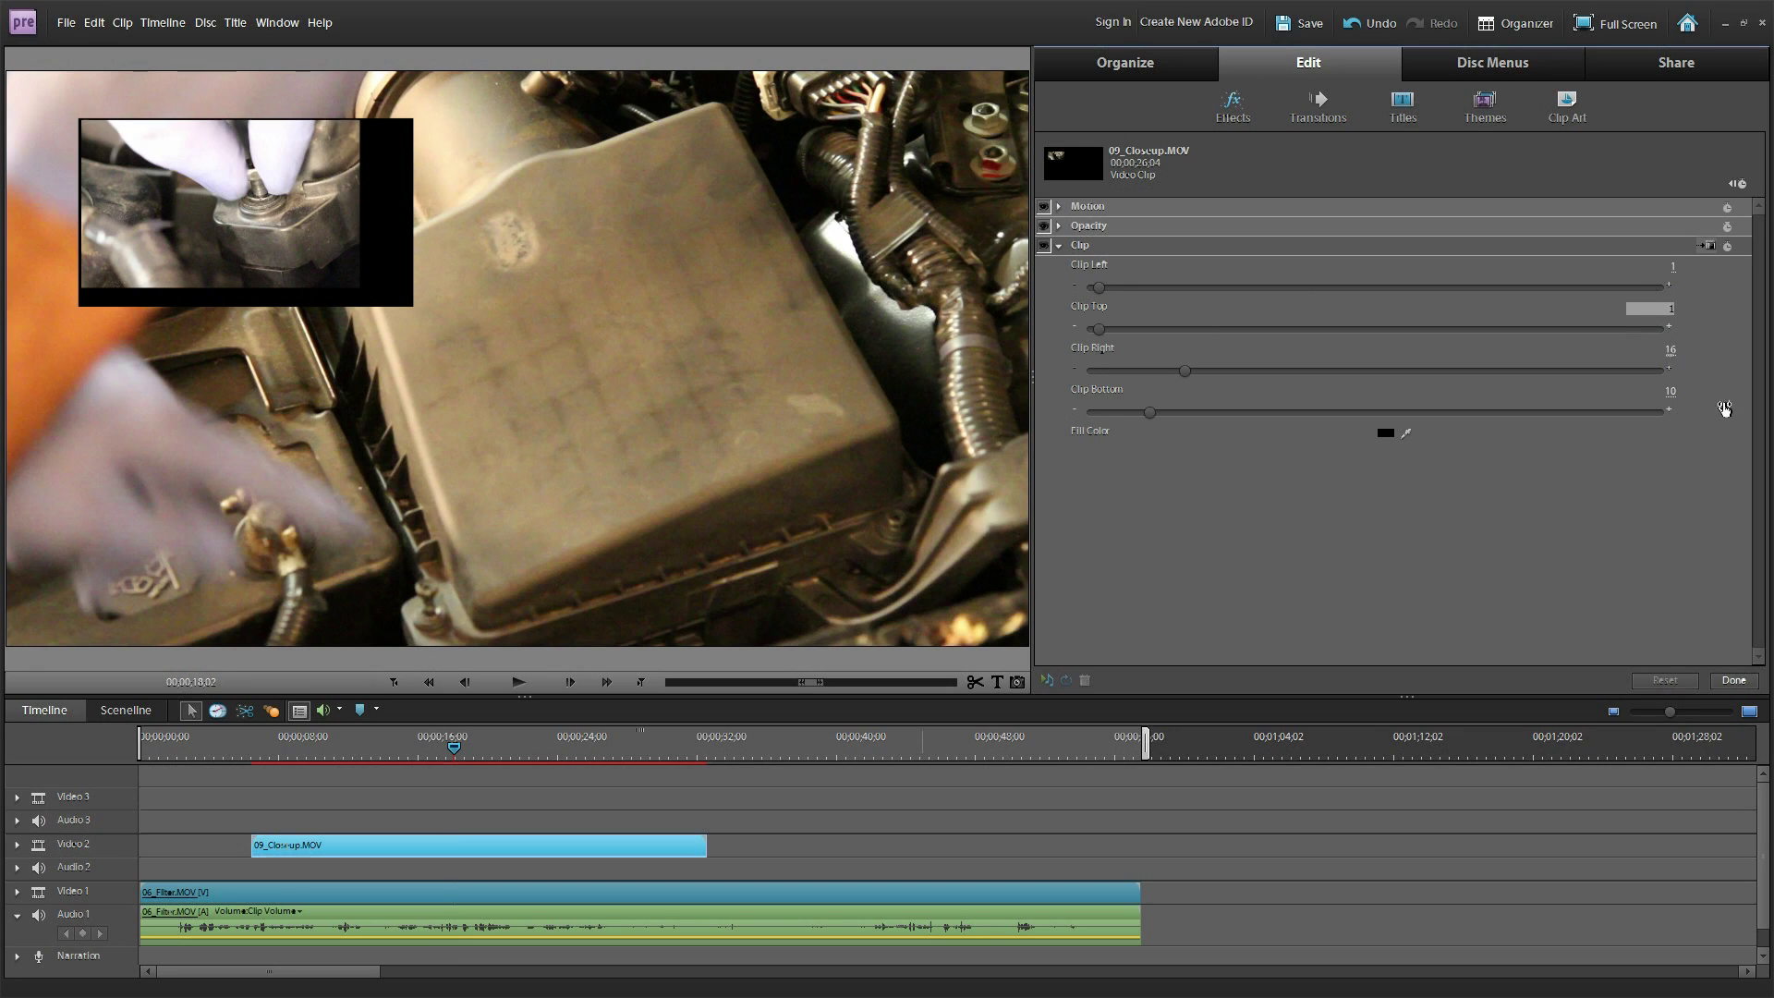
pyautogui.write('1')
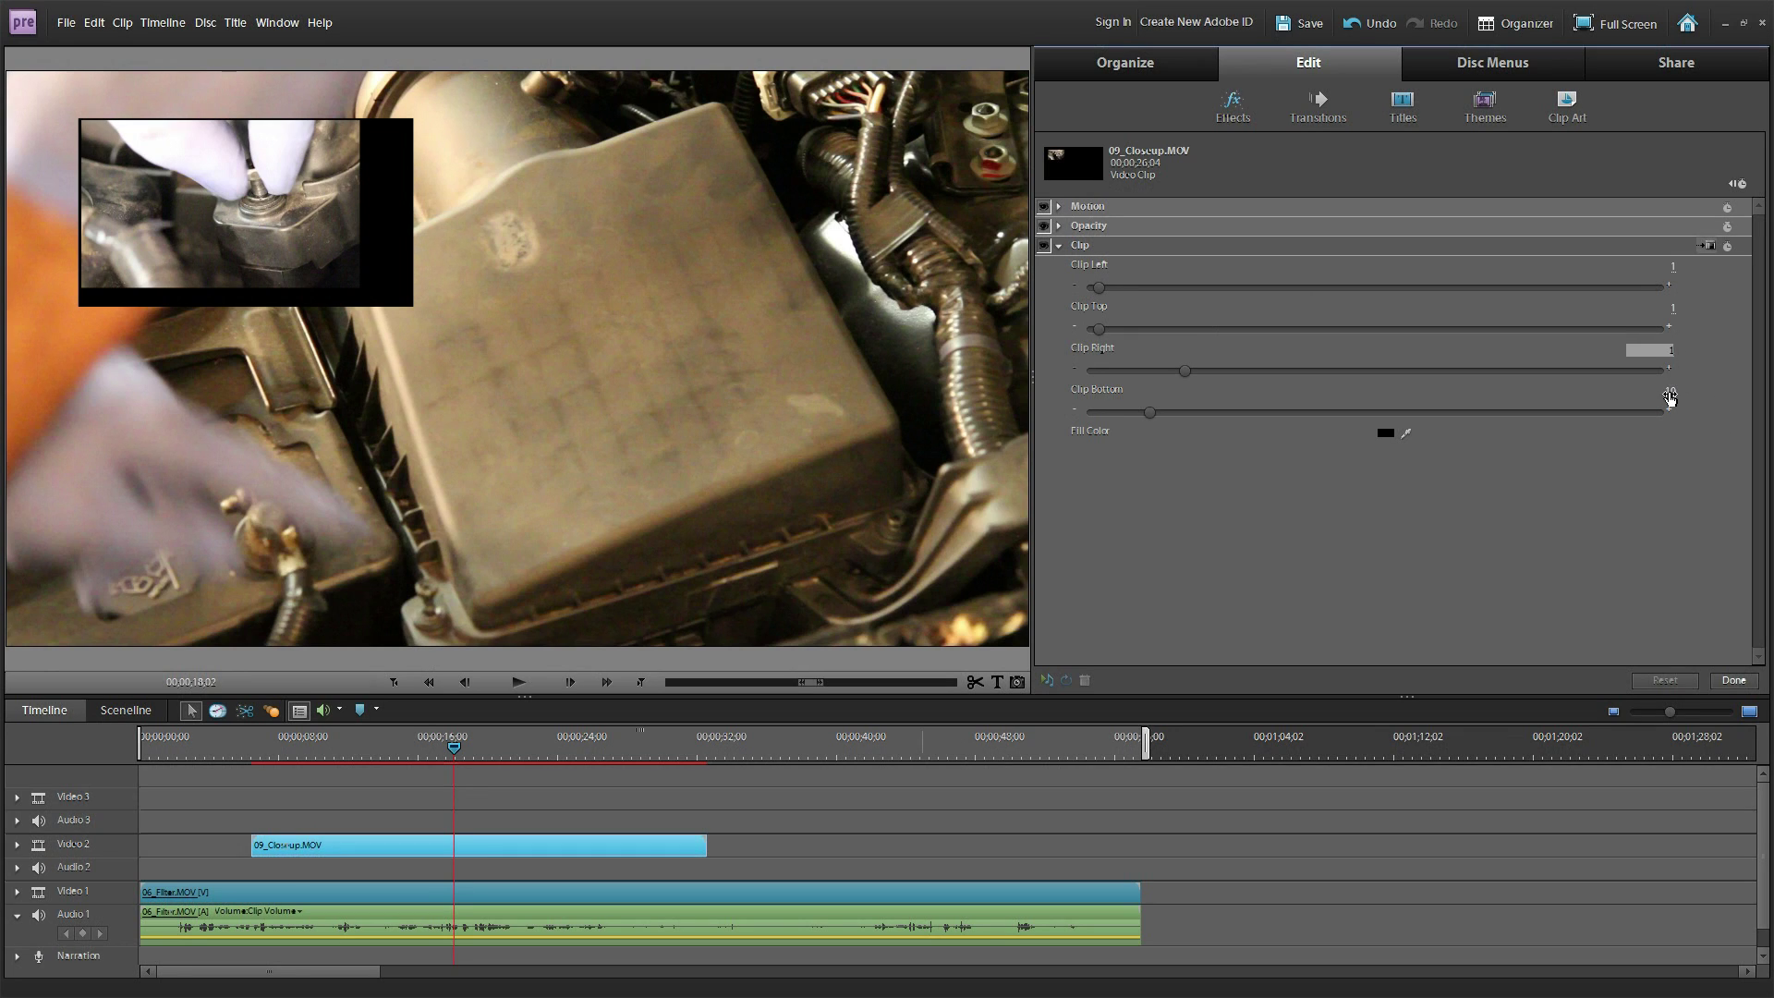
pyautogui.click(1668, 392)
pyautogui.write('1')
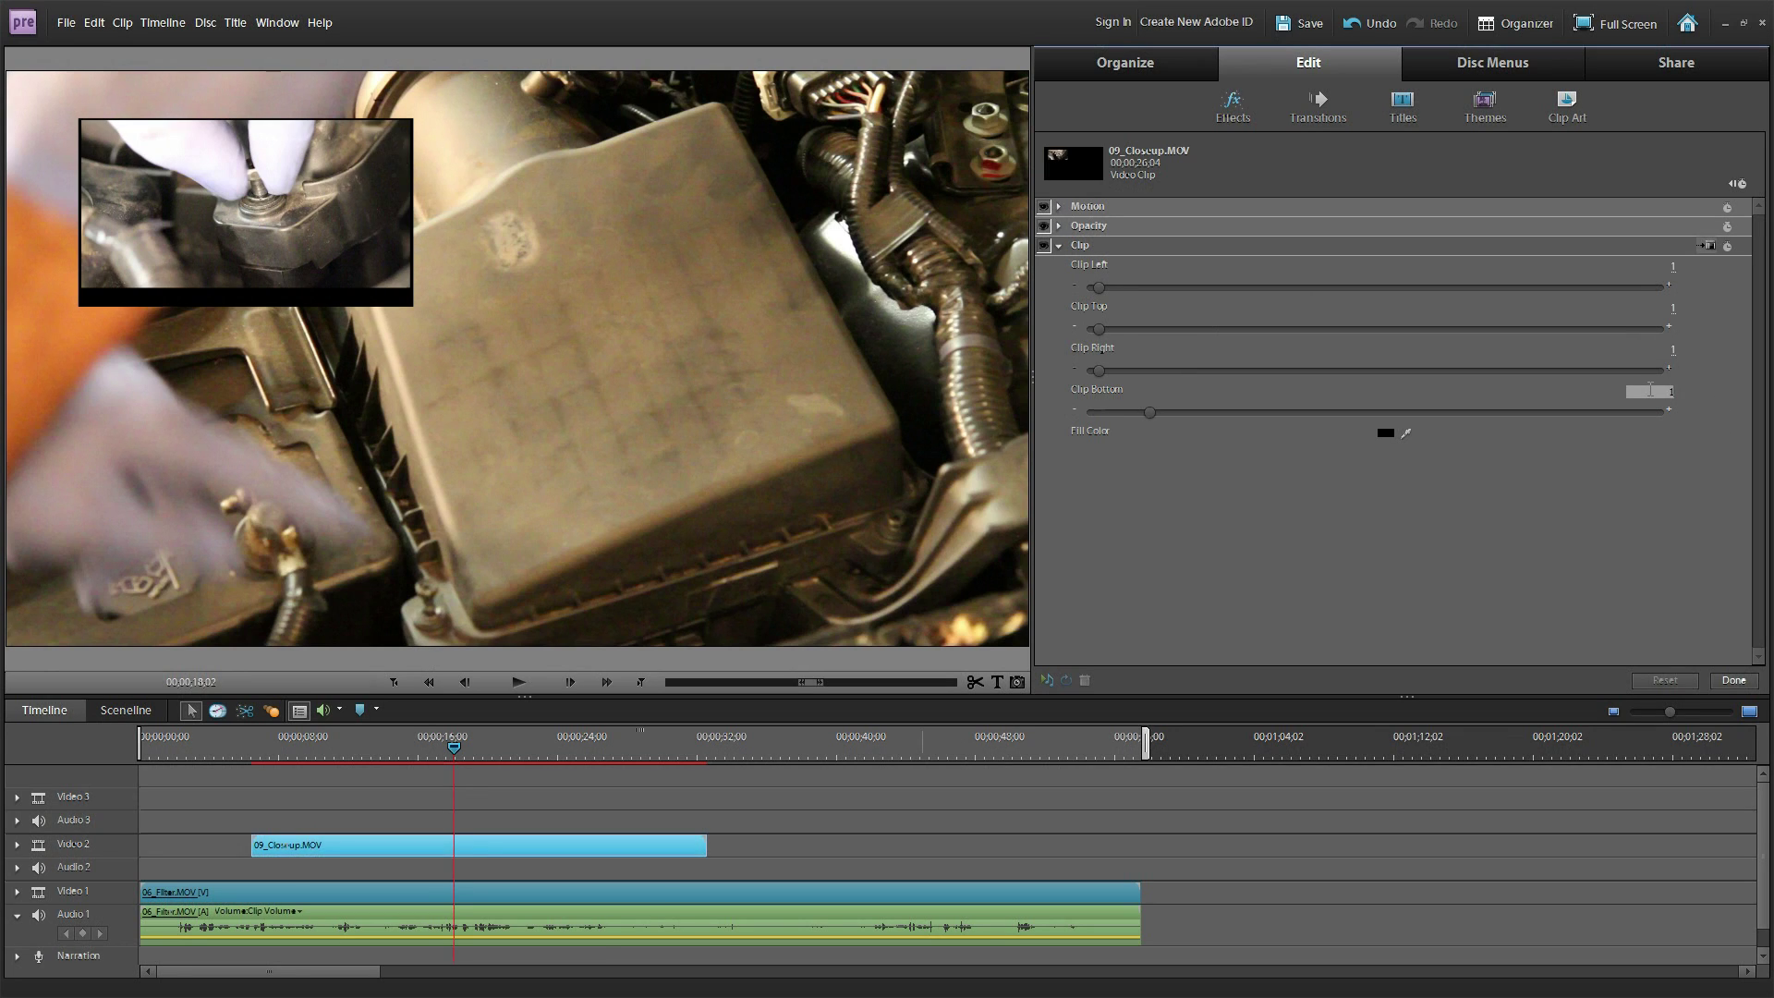
pyautogui.press('Return')
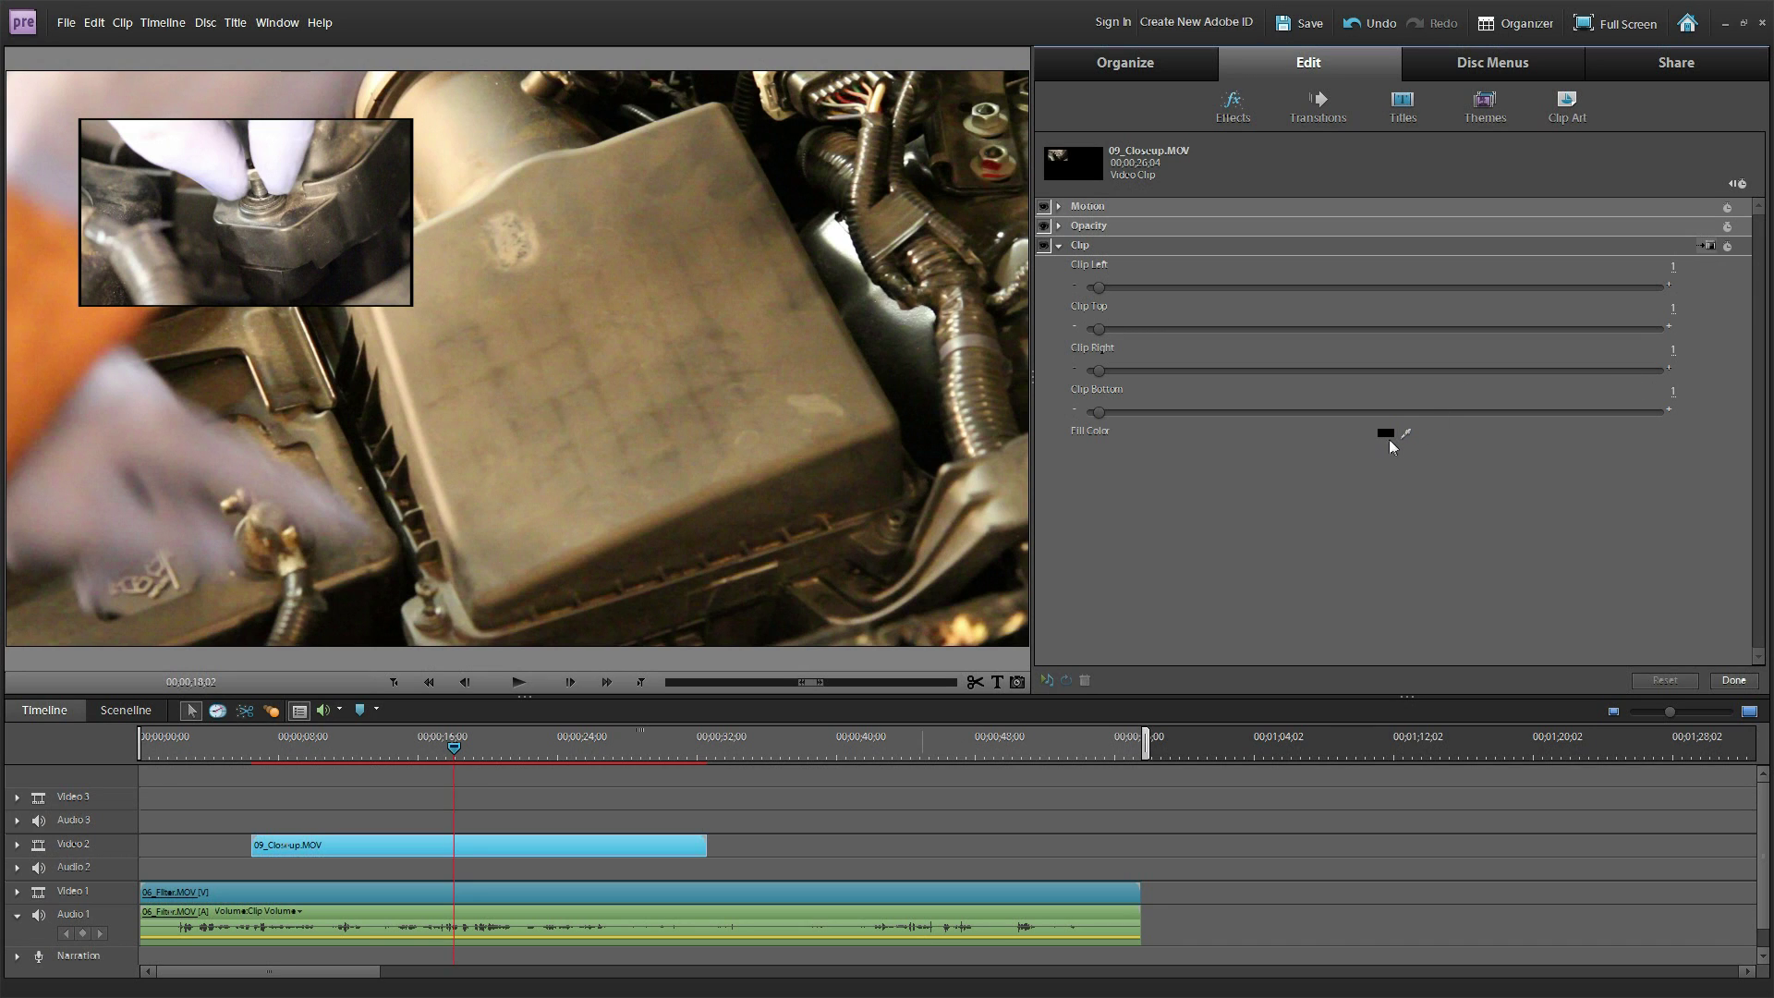
# Set the Clip effect's fill color to white (FFFFFF).
pyautogui.click(1386, 433)
pyautogui.click(825, 495)
pyautogui.click(857, 573)
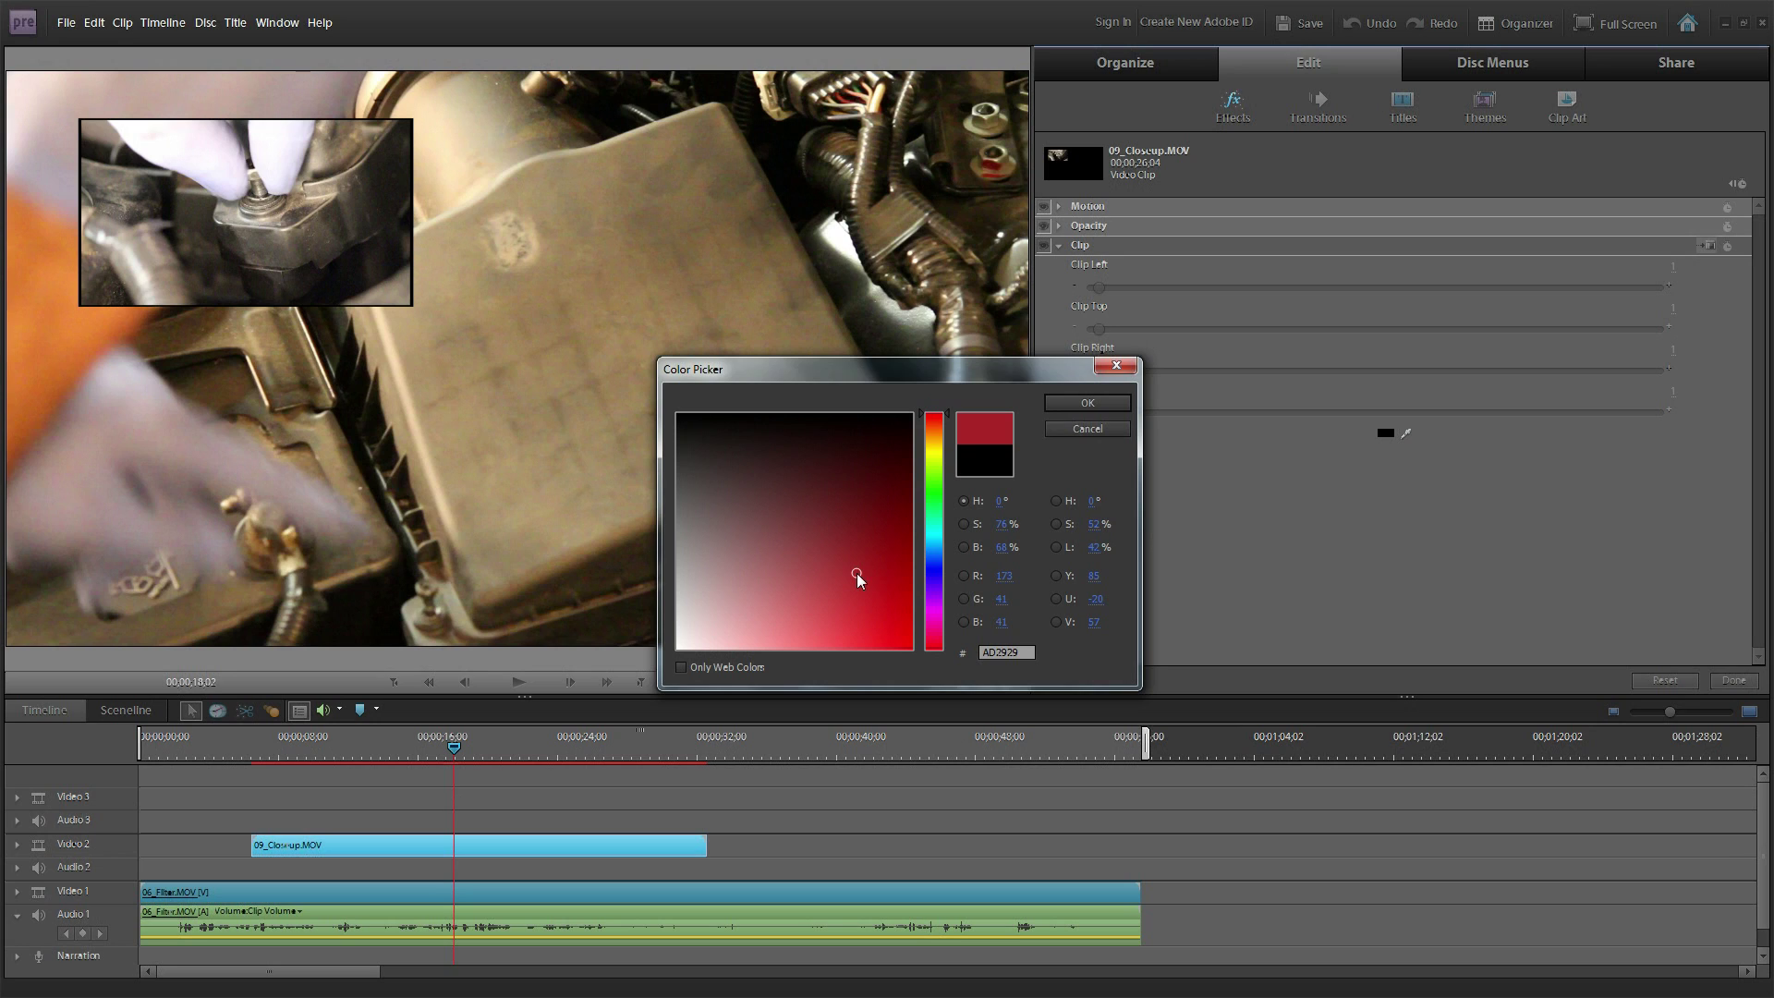
pyautogui.moveTo(883, 603); pyautogui.dragTo(673, 665)
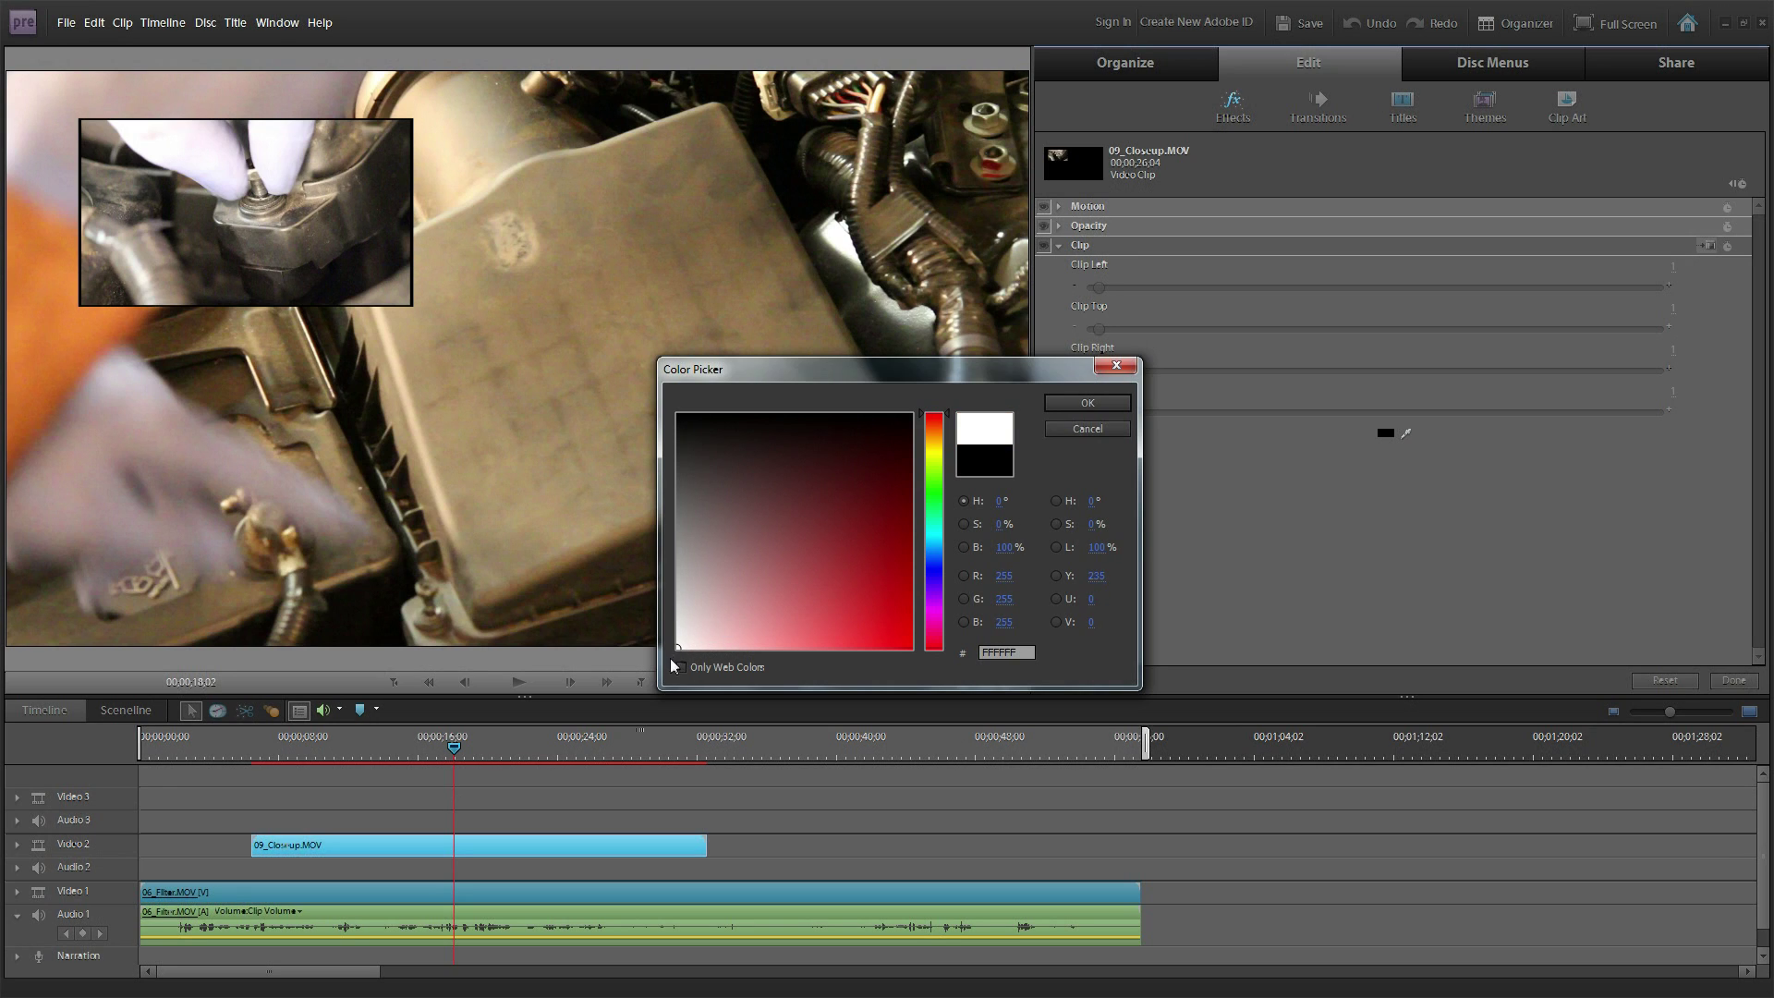
pyautogui.click(1075, 406)
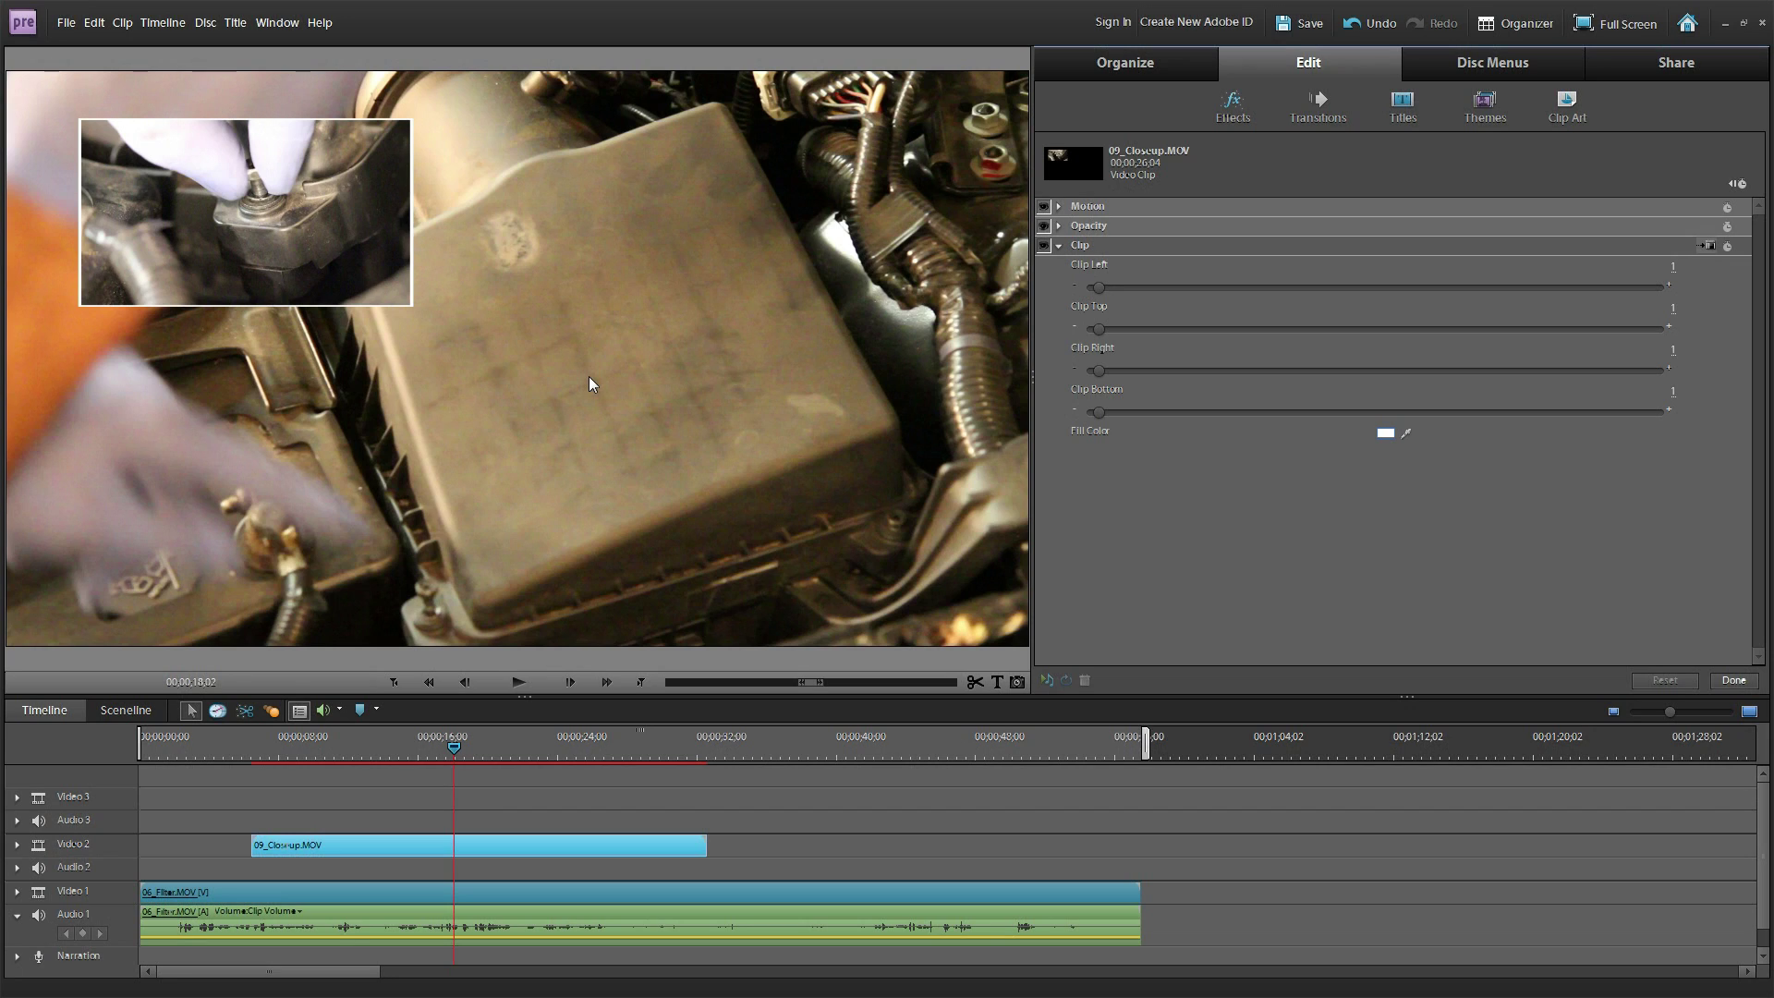
# Collapse the Clip effect, show the keyframe timeline, and move the playhead to the start of the close-up clip.
pyautogui.click(1058, 246)
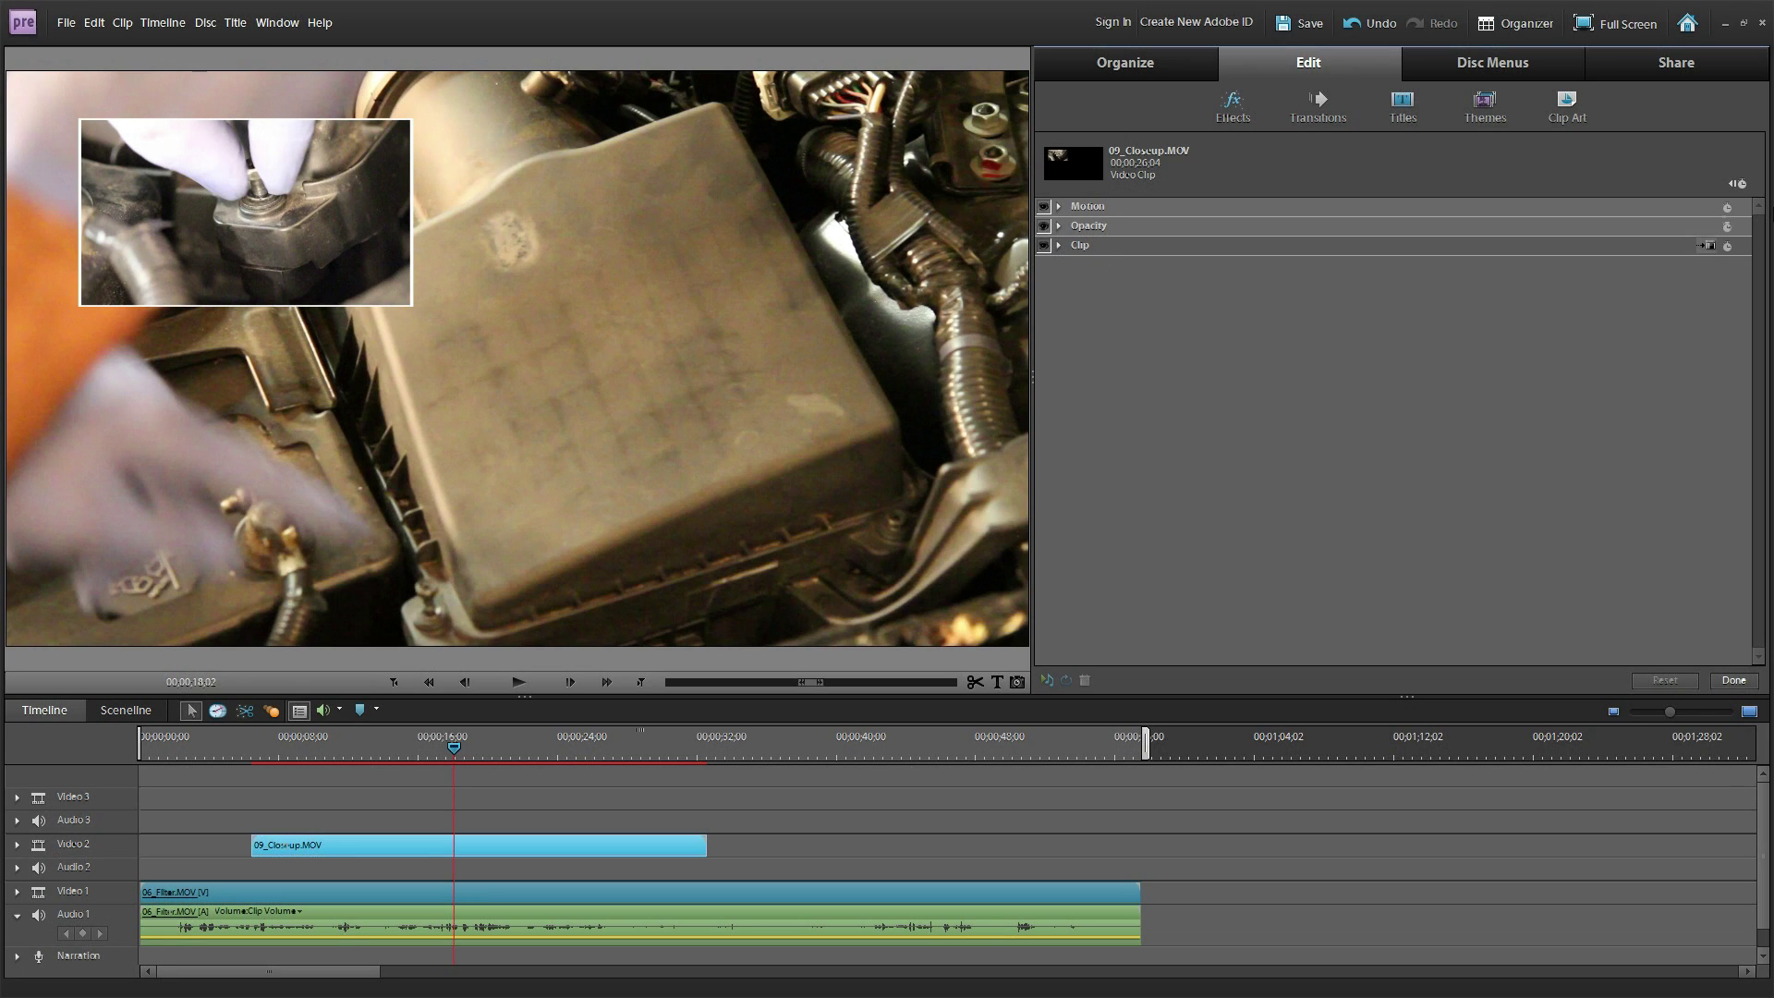
pyautogui.click(1740, 184)
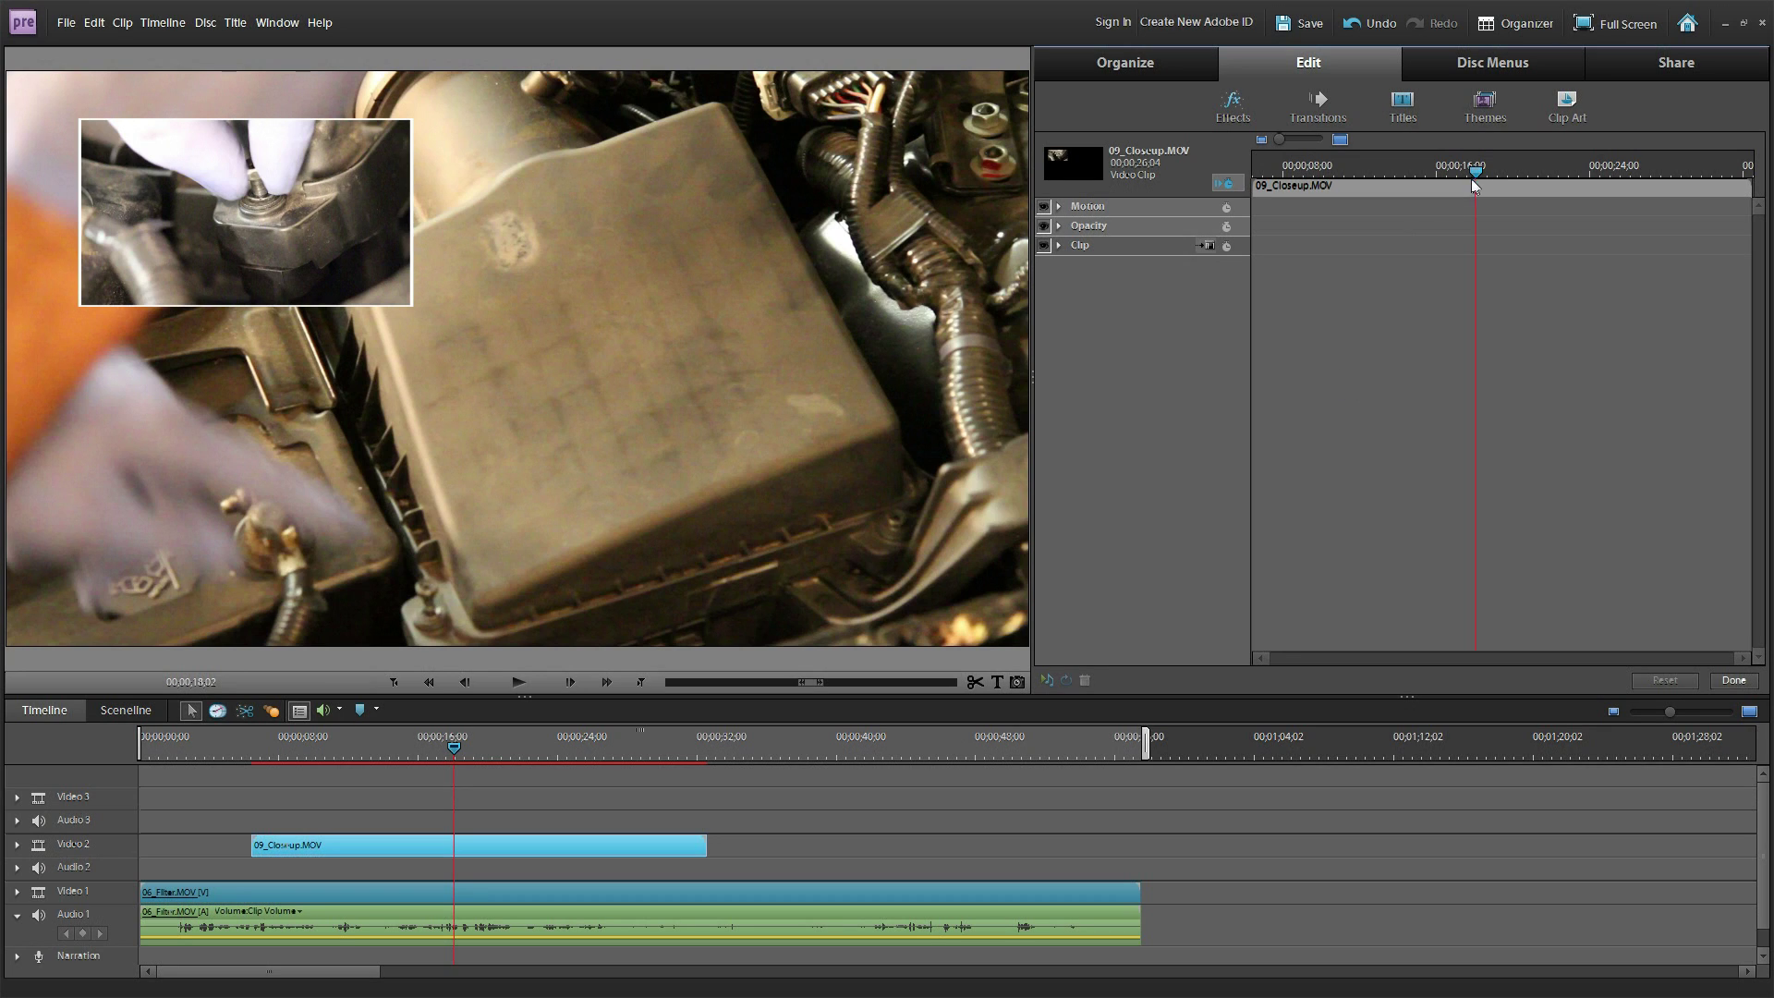
pyautogui.moveTo(1478, 169); pyautogui.dragTo(1272, 175)
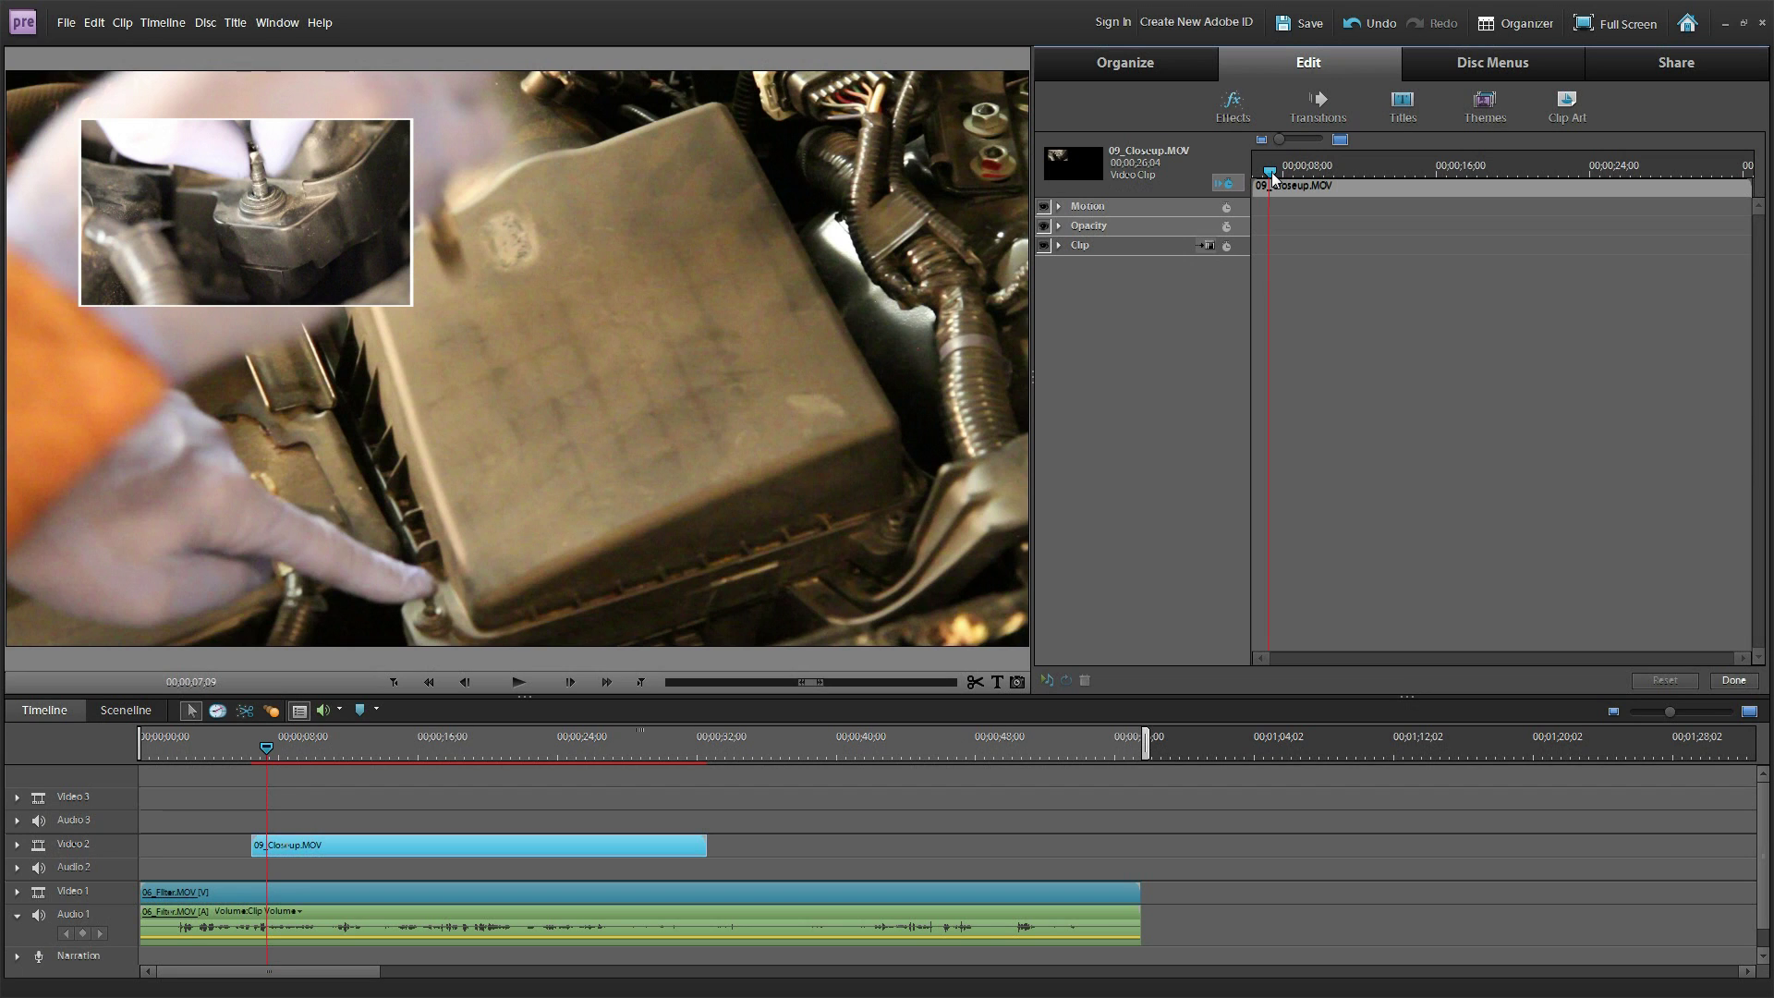
pyautogui.moveTo(1273, 178); pyautogui.dragTo(1261, 180)
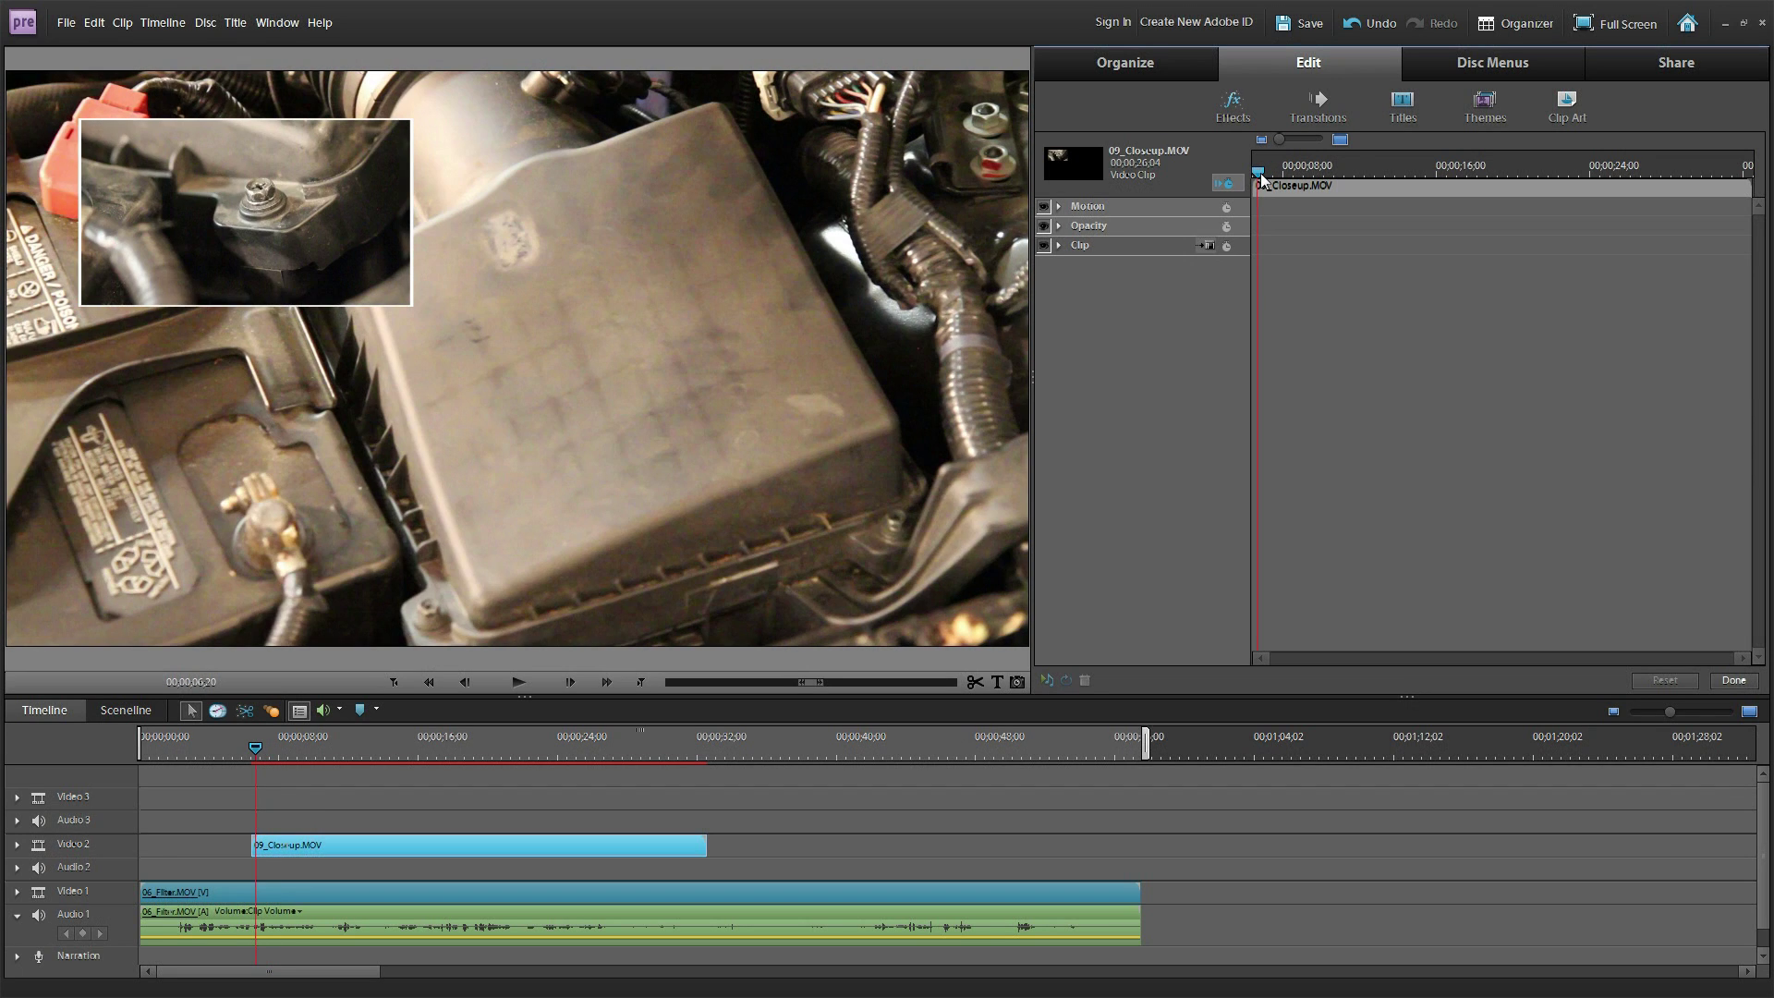
pyautogui.moveTo(1261, 179); pyautogui.dragTo(1256, 178)
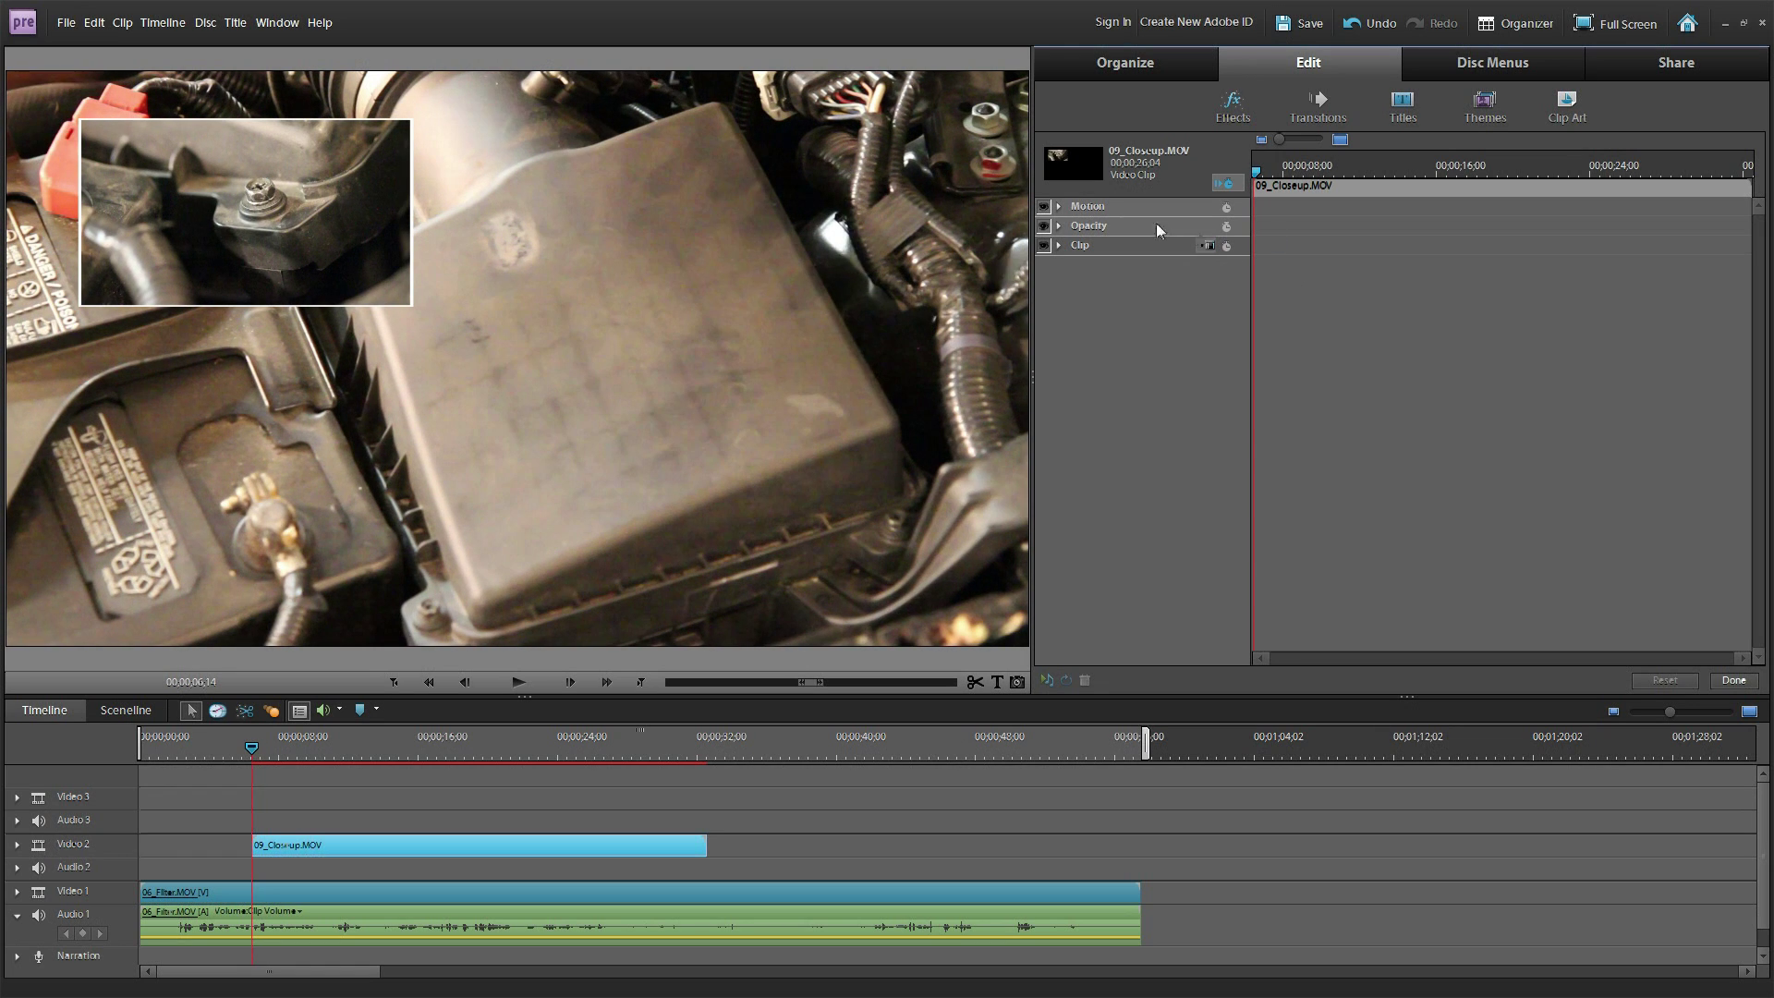
# Expand the close-up clip's Motion properties and center it by setting Position to 960, 540.
pyautogui.click(1059, 206)
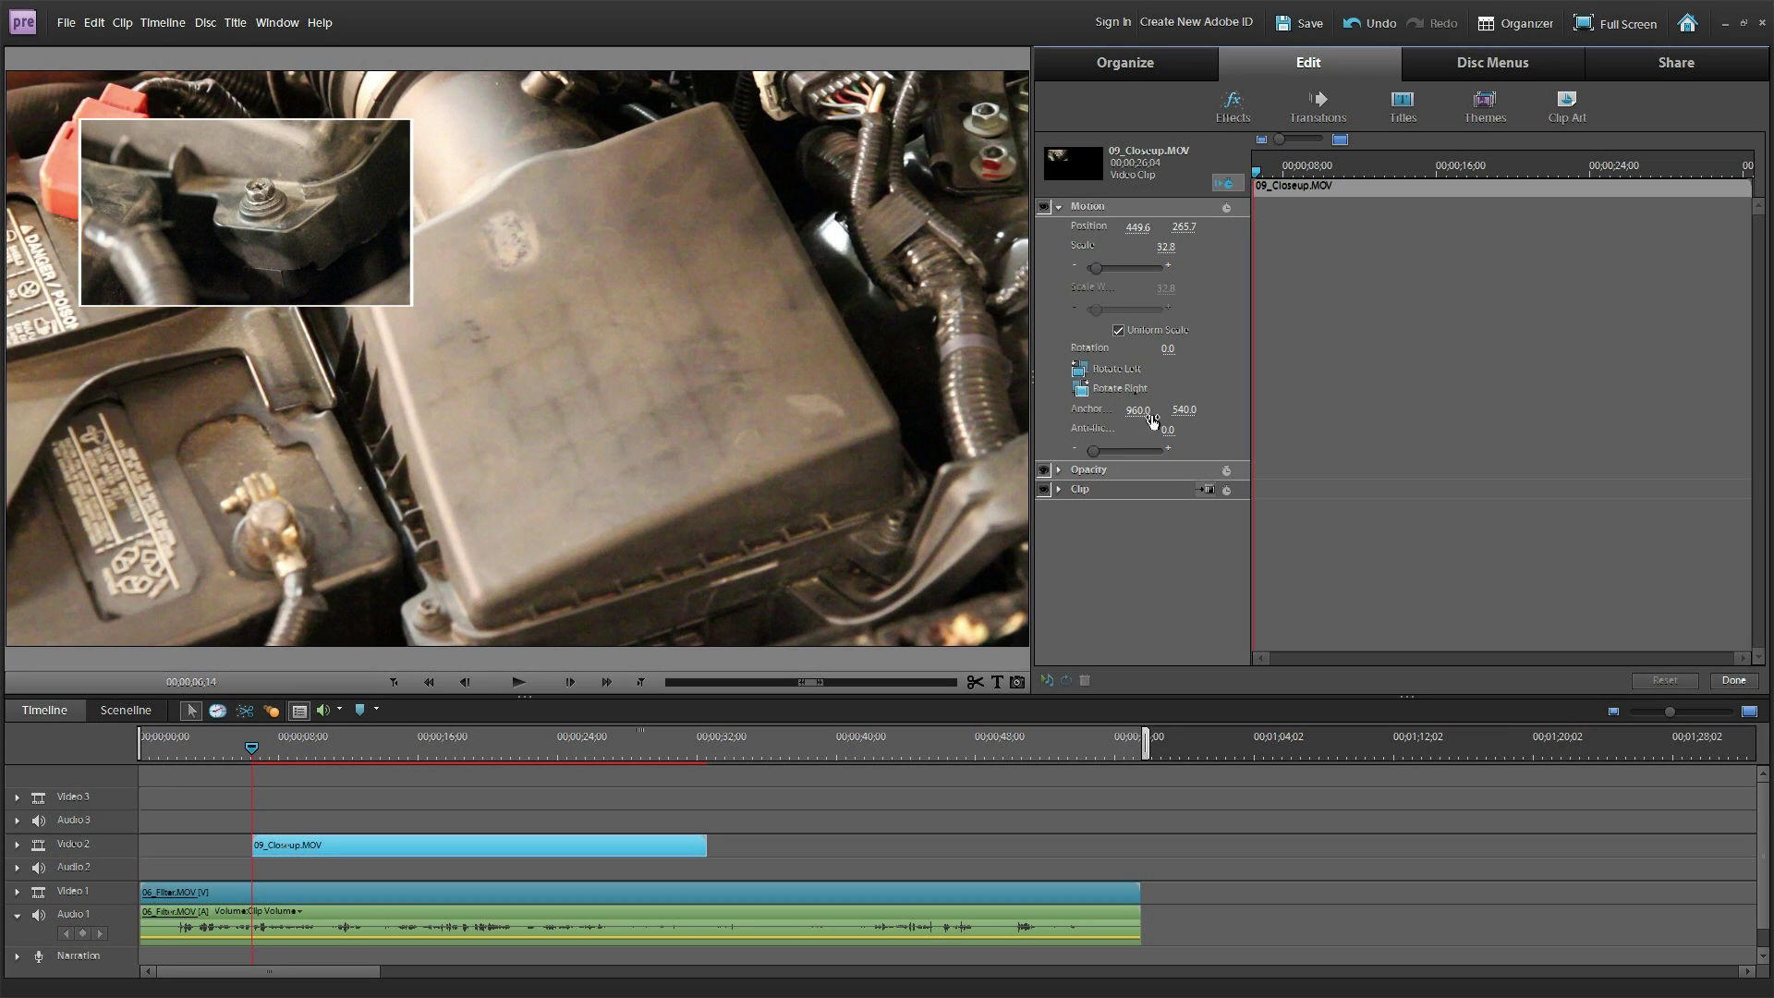
pyautogui.click(1139, 230)
pyautogui.write('960')
pyautogui.press('Return')
pyautogui.click(1191, 227)
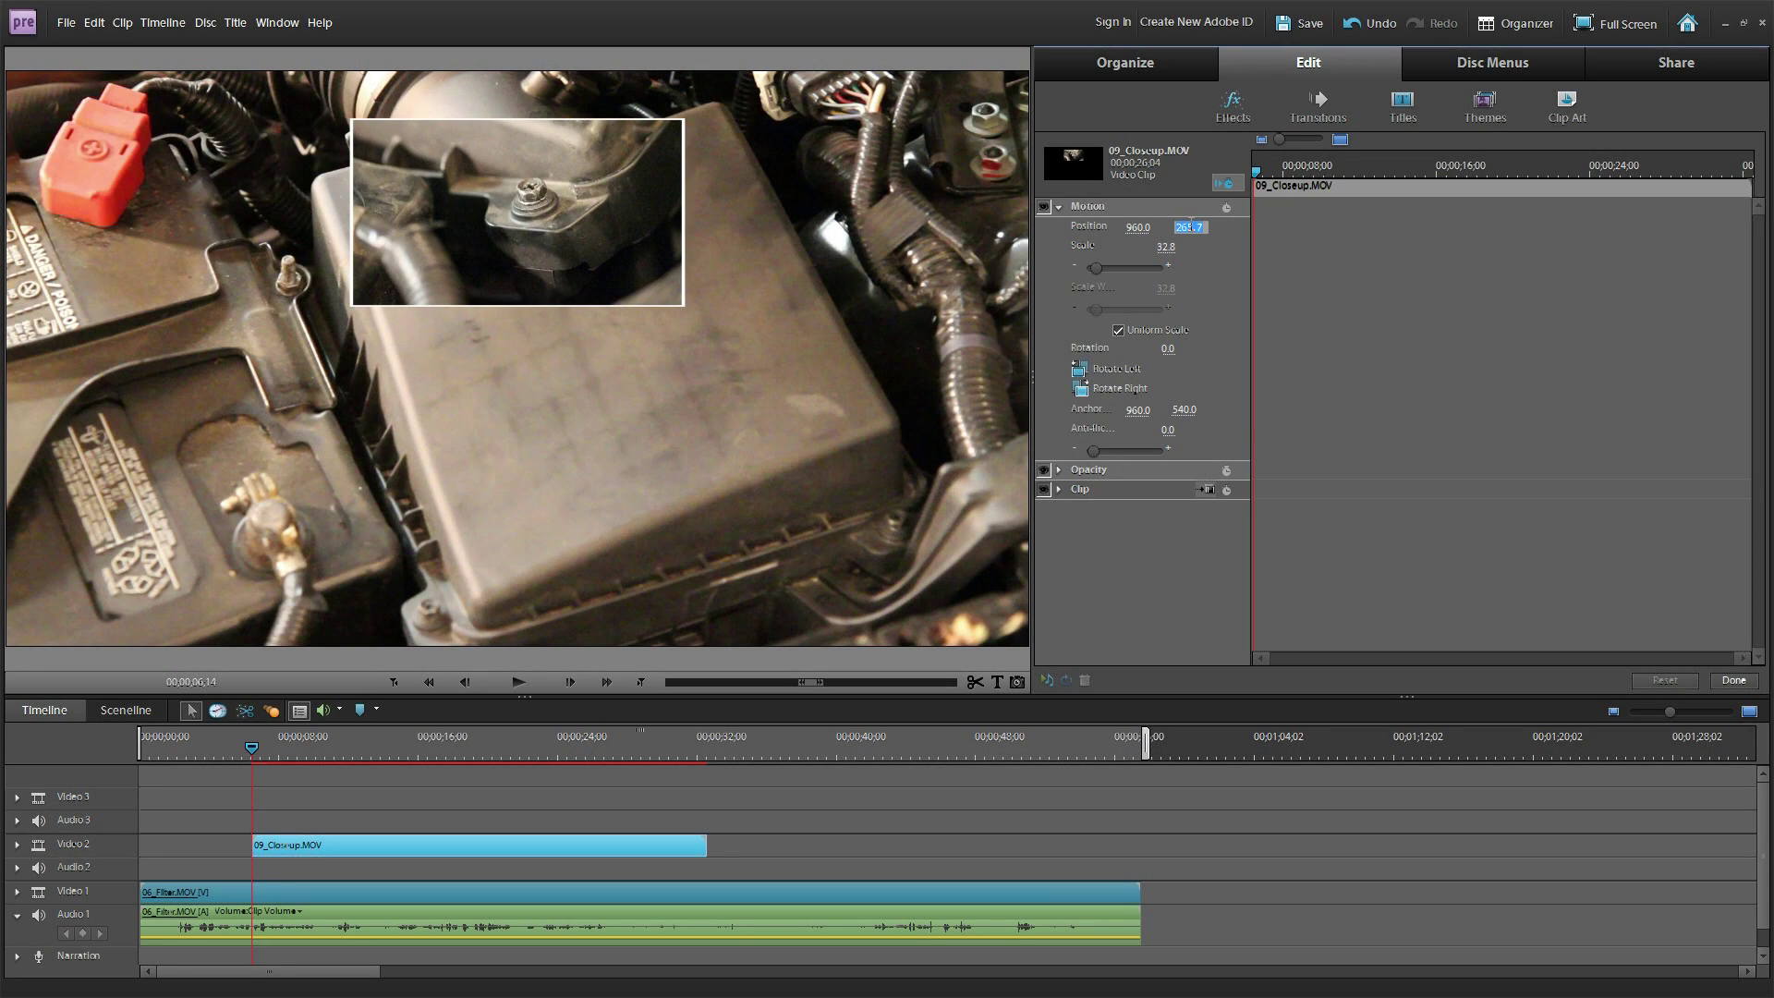
pyautogui.write('540')
pyautogui.press('Return')
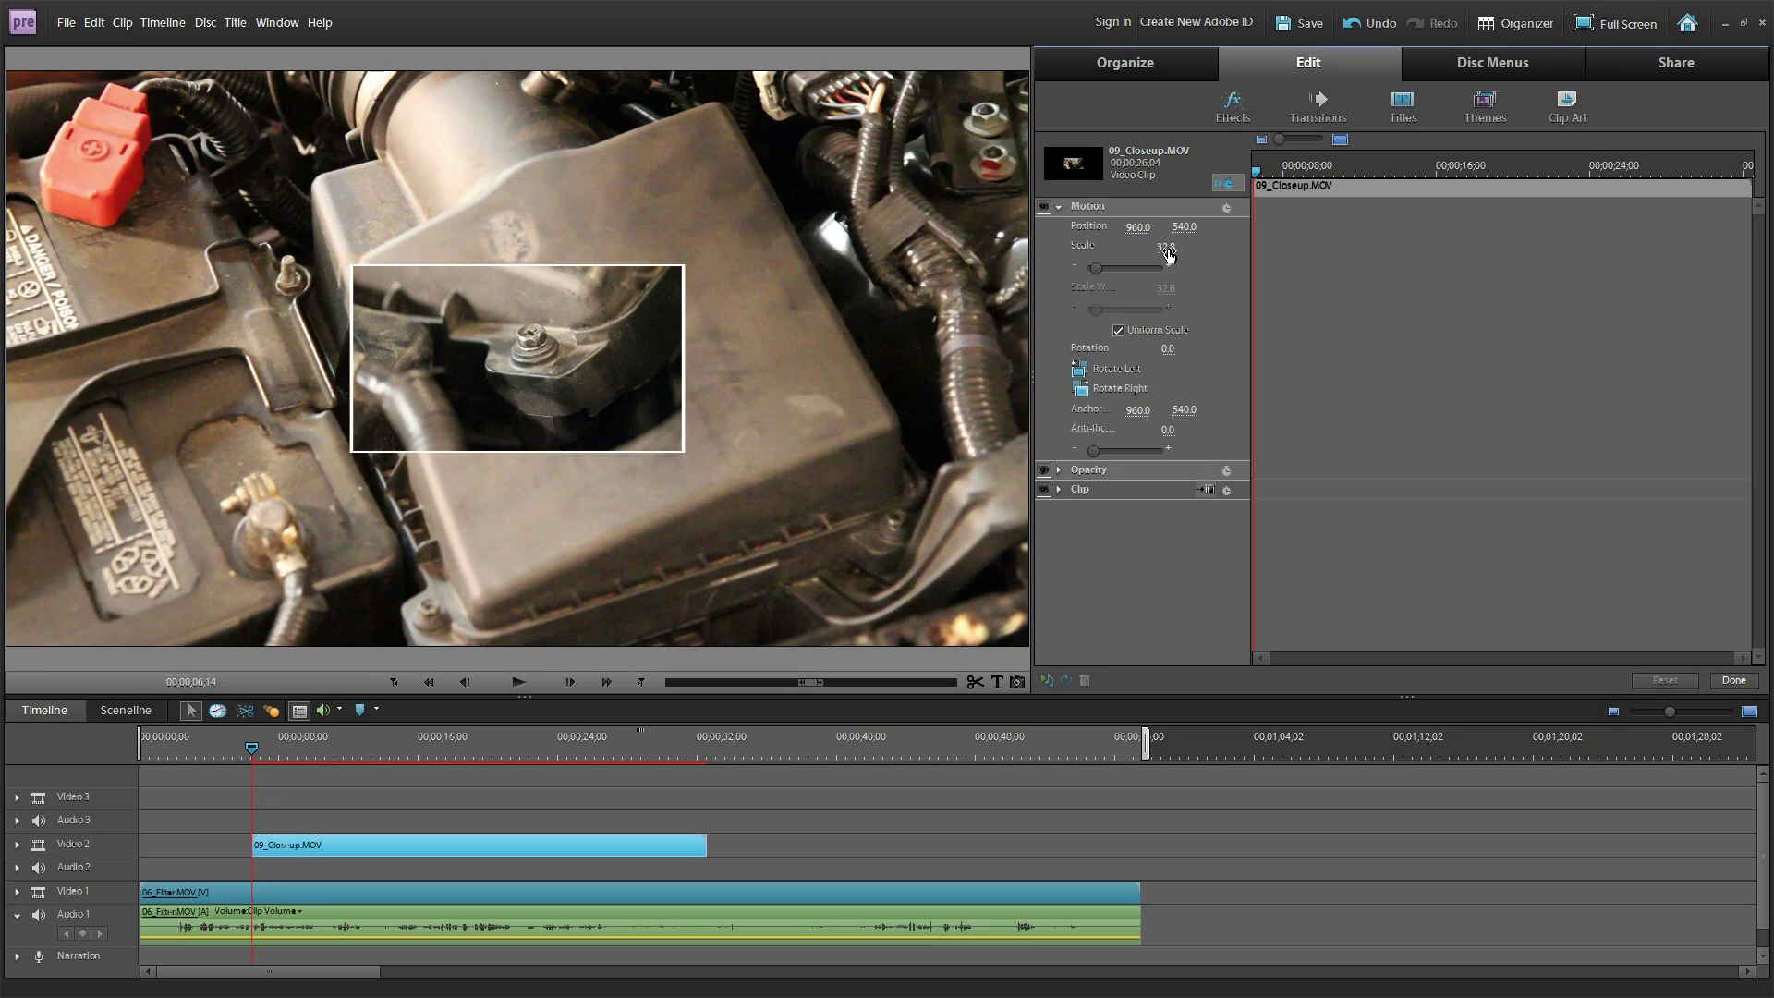
# Set the close-up clip's Scale to 0 and turn on Motion keyframing at the clip's start.
pyautogui.click(1166, 249)
pyautogui.write('0')
pyautogui.press('Return')
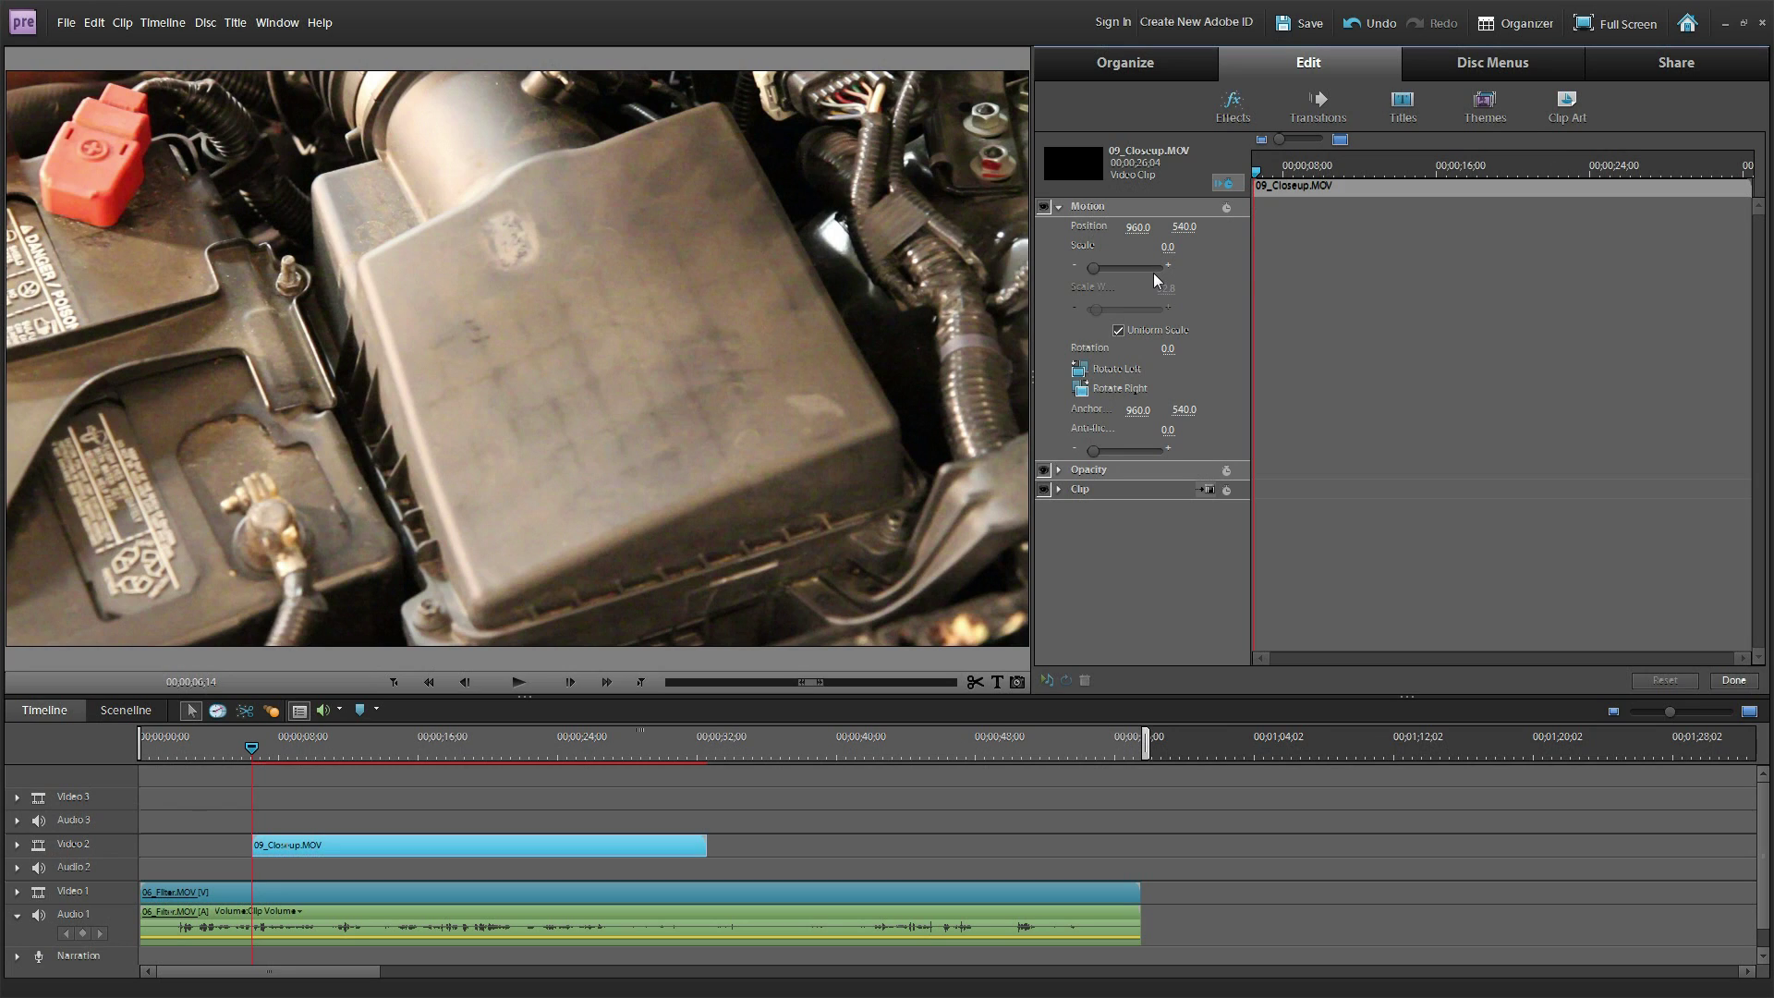
pyautogui.click(1226, 208)
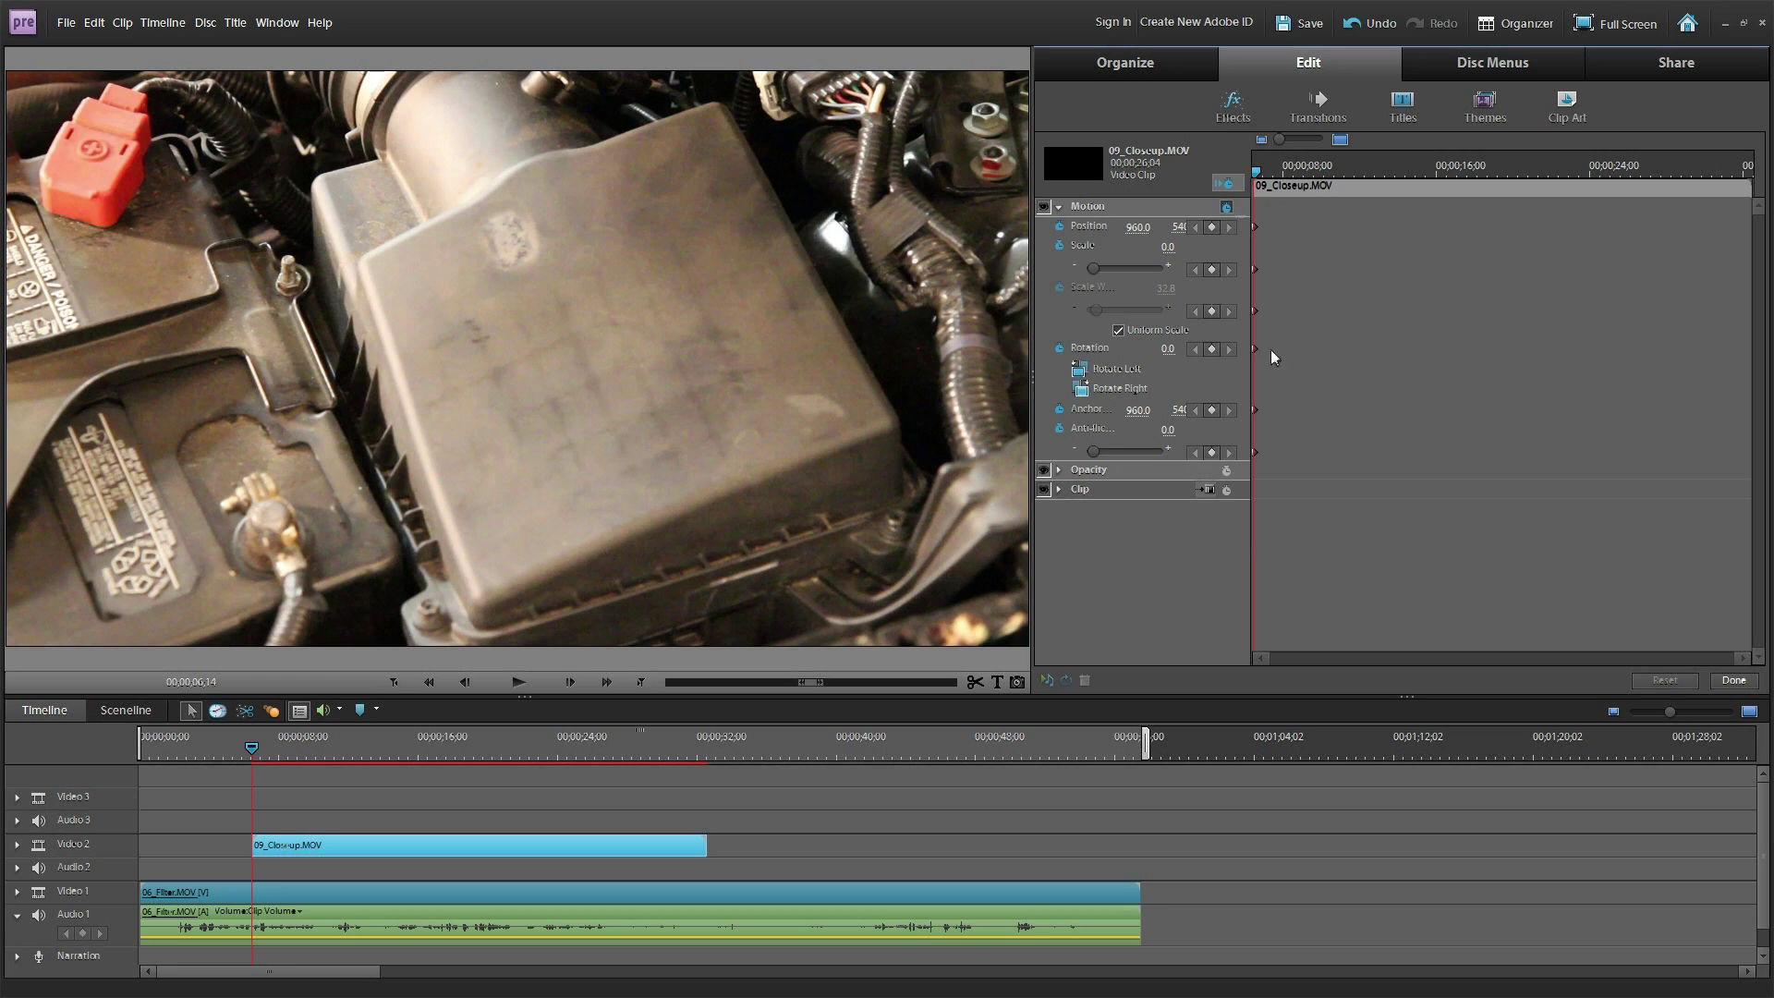
# Widen the properties column, move the playhead to about 00;00;10;25, and set Scale to 50 there.
pyautogui.moveTo(1248, 563); pyautogui.dragTo(1301, 568)
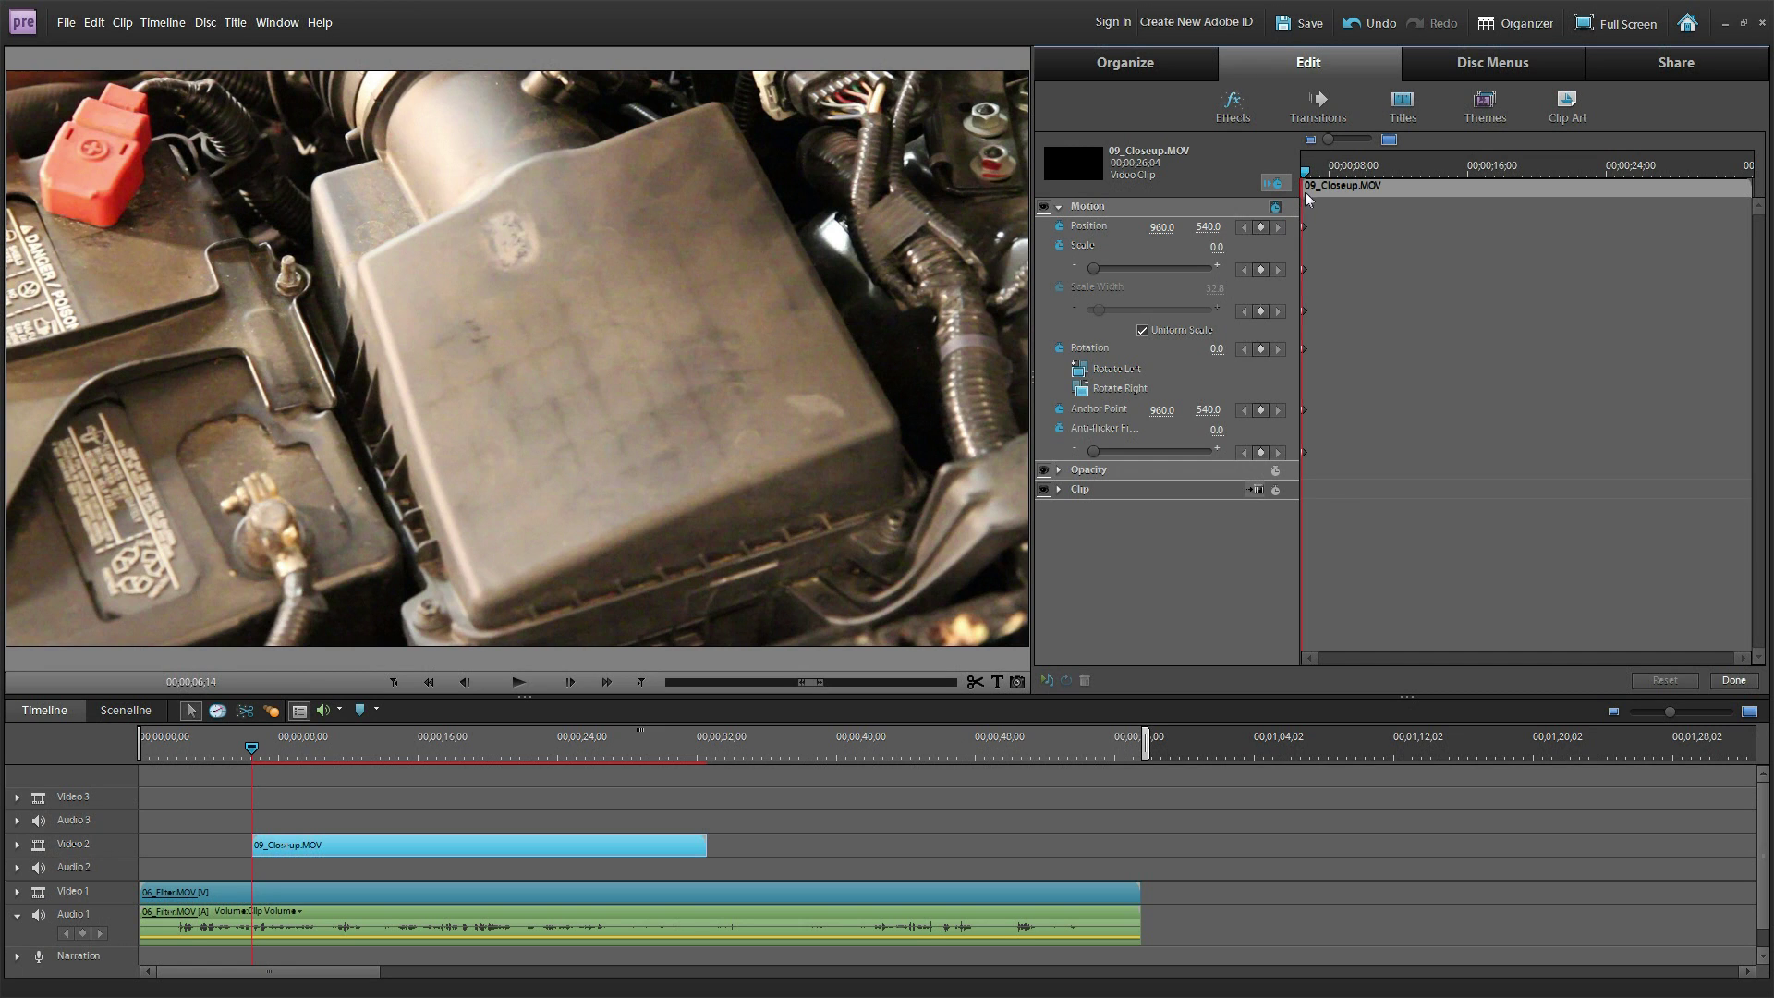
pyautogui.moveTo(1321, 172); pyautogui.dragTo(1378, 180)
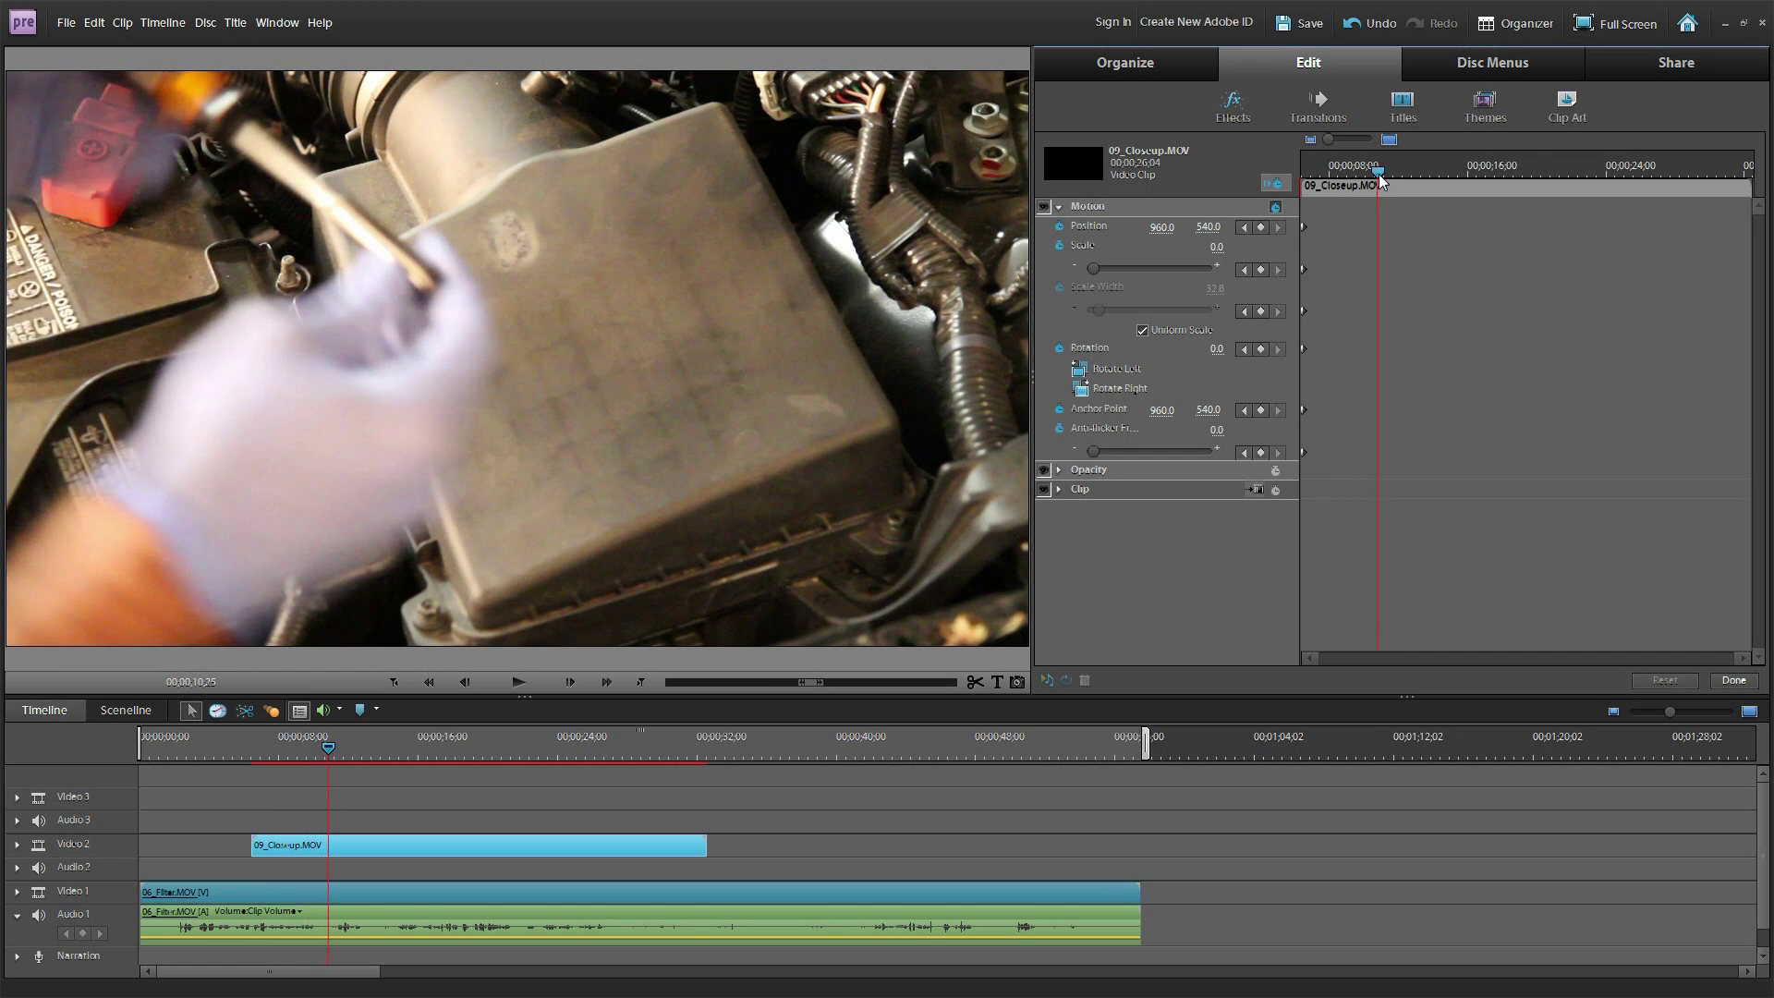
pyautogui.click(1204, 246)
pyautogui.write('50')
pyautogui.press('Return')
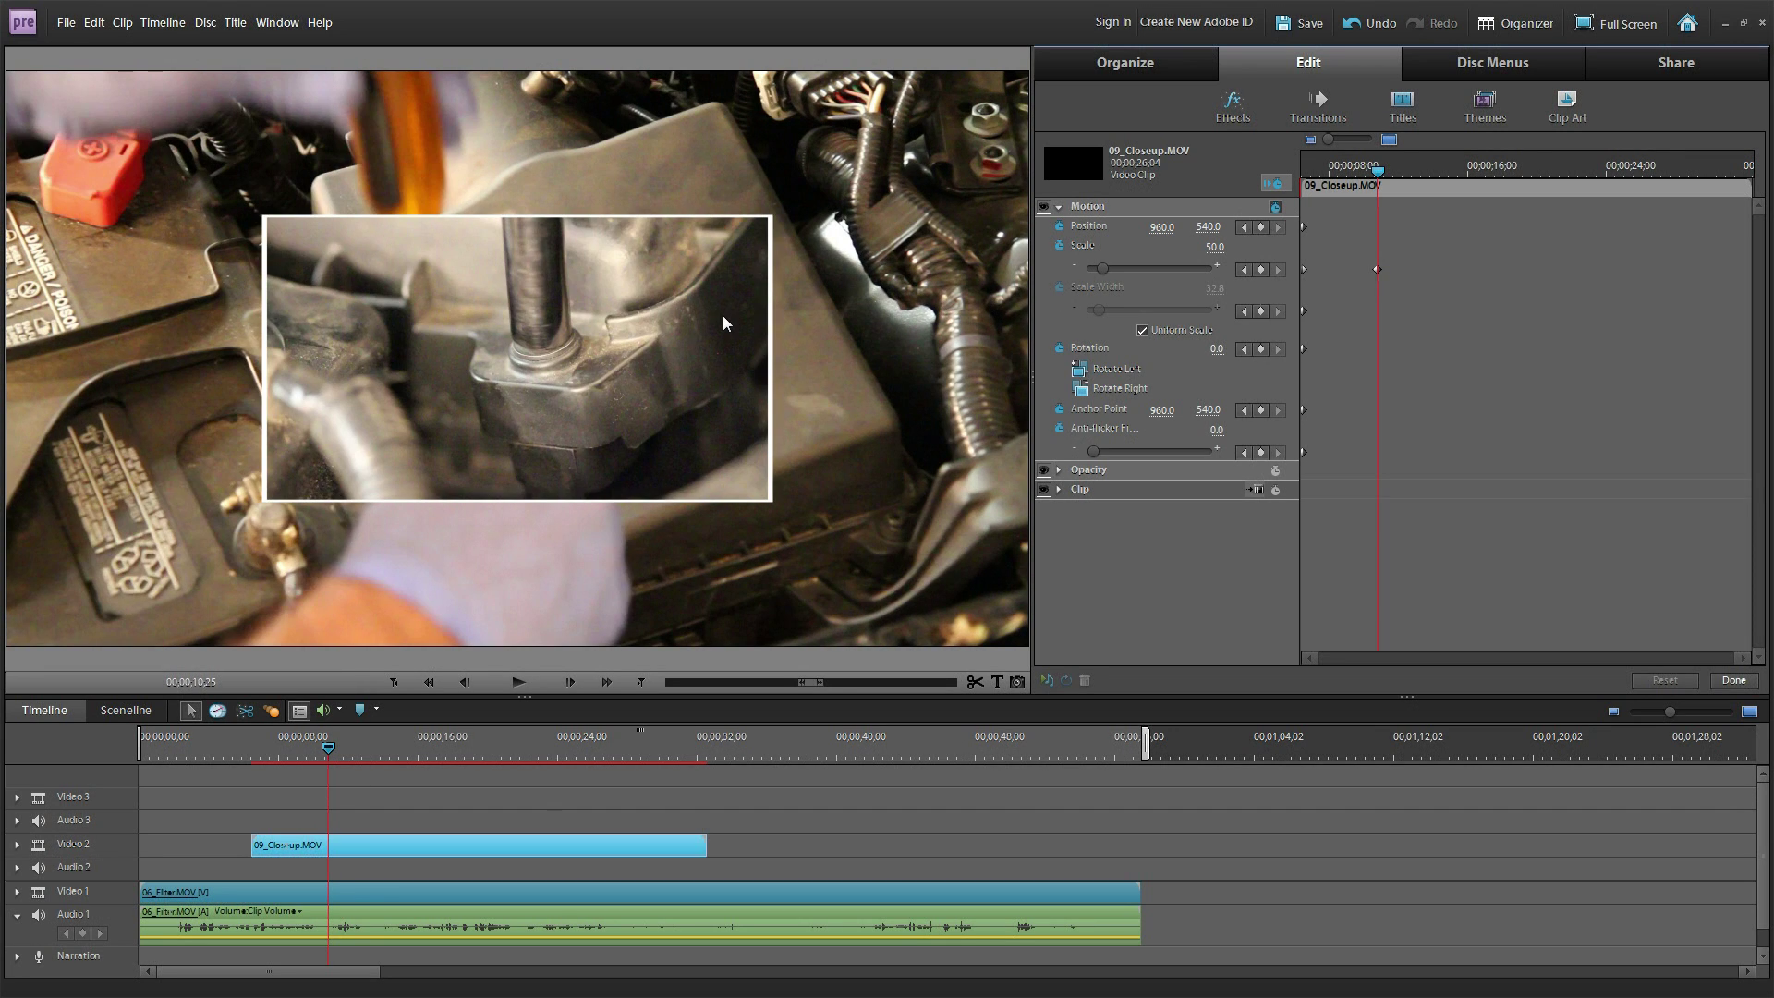
# Set the Motion Position to 500, 300 at the same time as the 50 scale keyframe.
pyautogui.click(1163, 228)
pyautogui.write('500')
pyautogui.press('Return')
pyautogui.click(1210, 229)
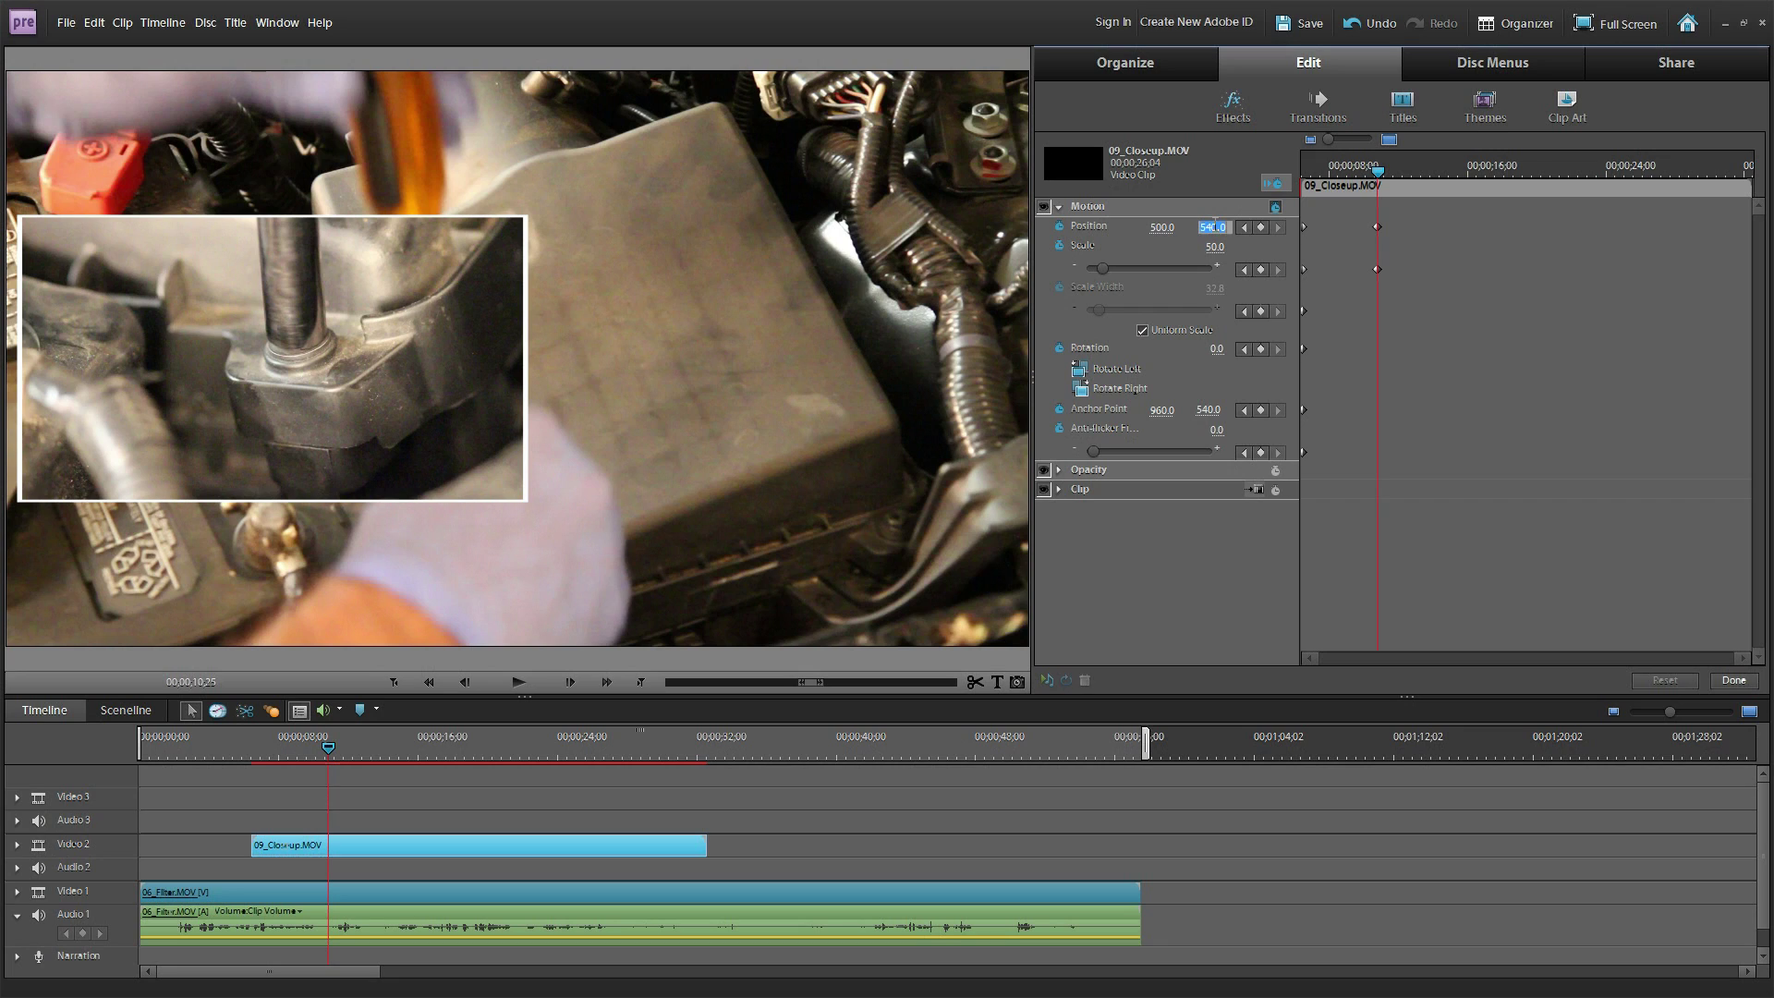
pyautogui.write('300')
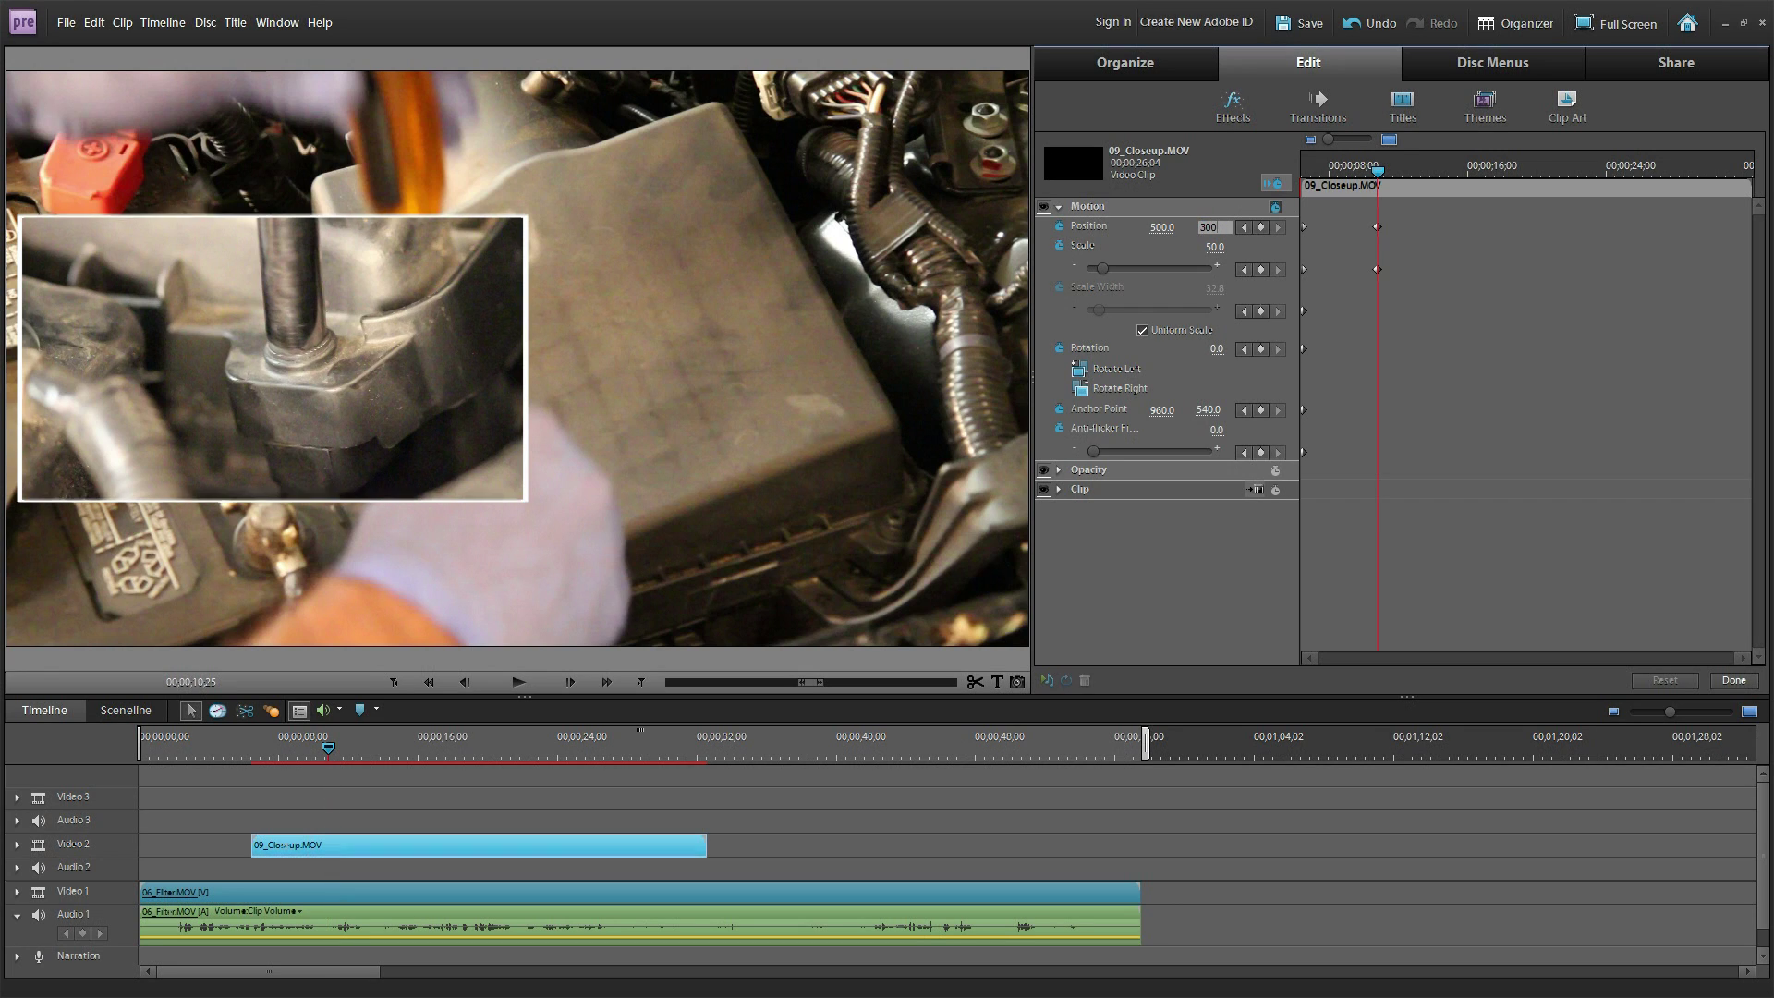
pyautogui.press('Return')
# Scrub through the opening of the close-up clip to preview how the inset grows and moves.
pyautogui.moveTo(1378, 172); pyautogui.dragTo(1366, 174)
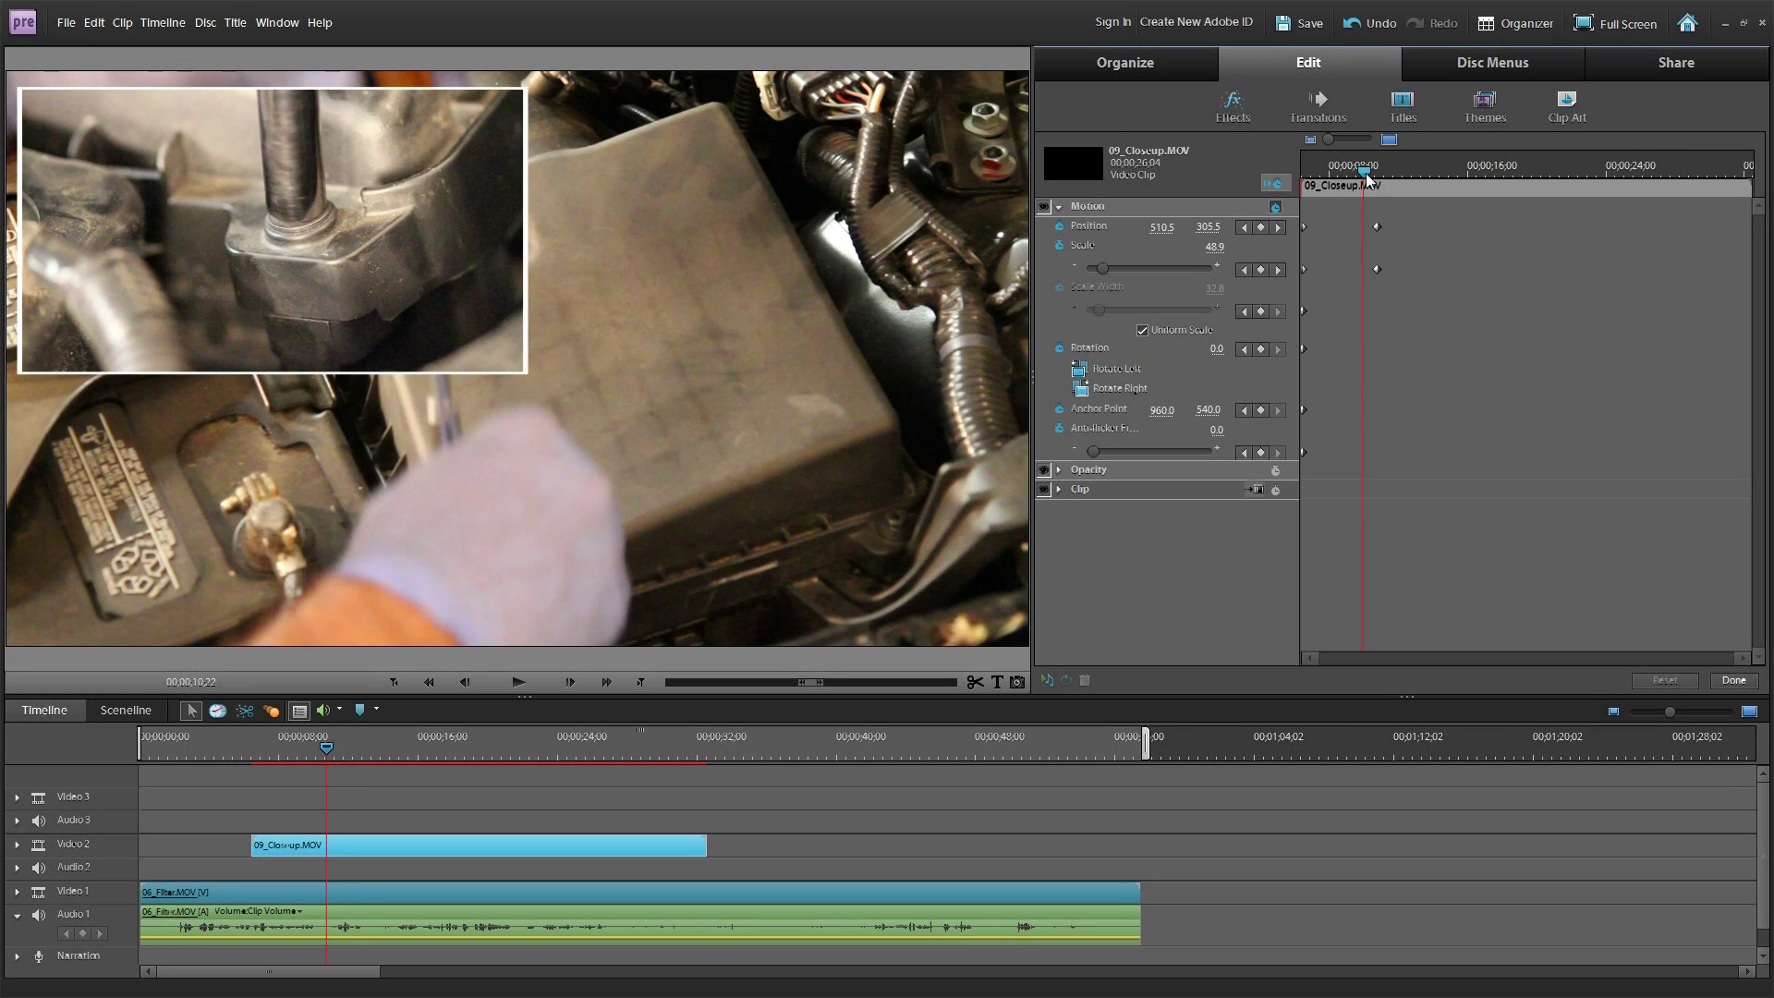
pyautogui.moveTo(1366, 173); pyautogui.dragTo(1319, 177)
pyautogui.click(1321, 175)
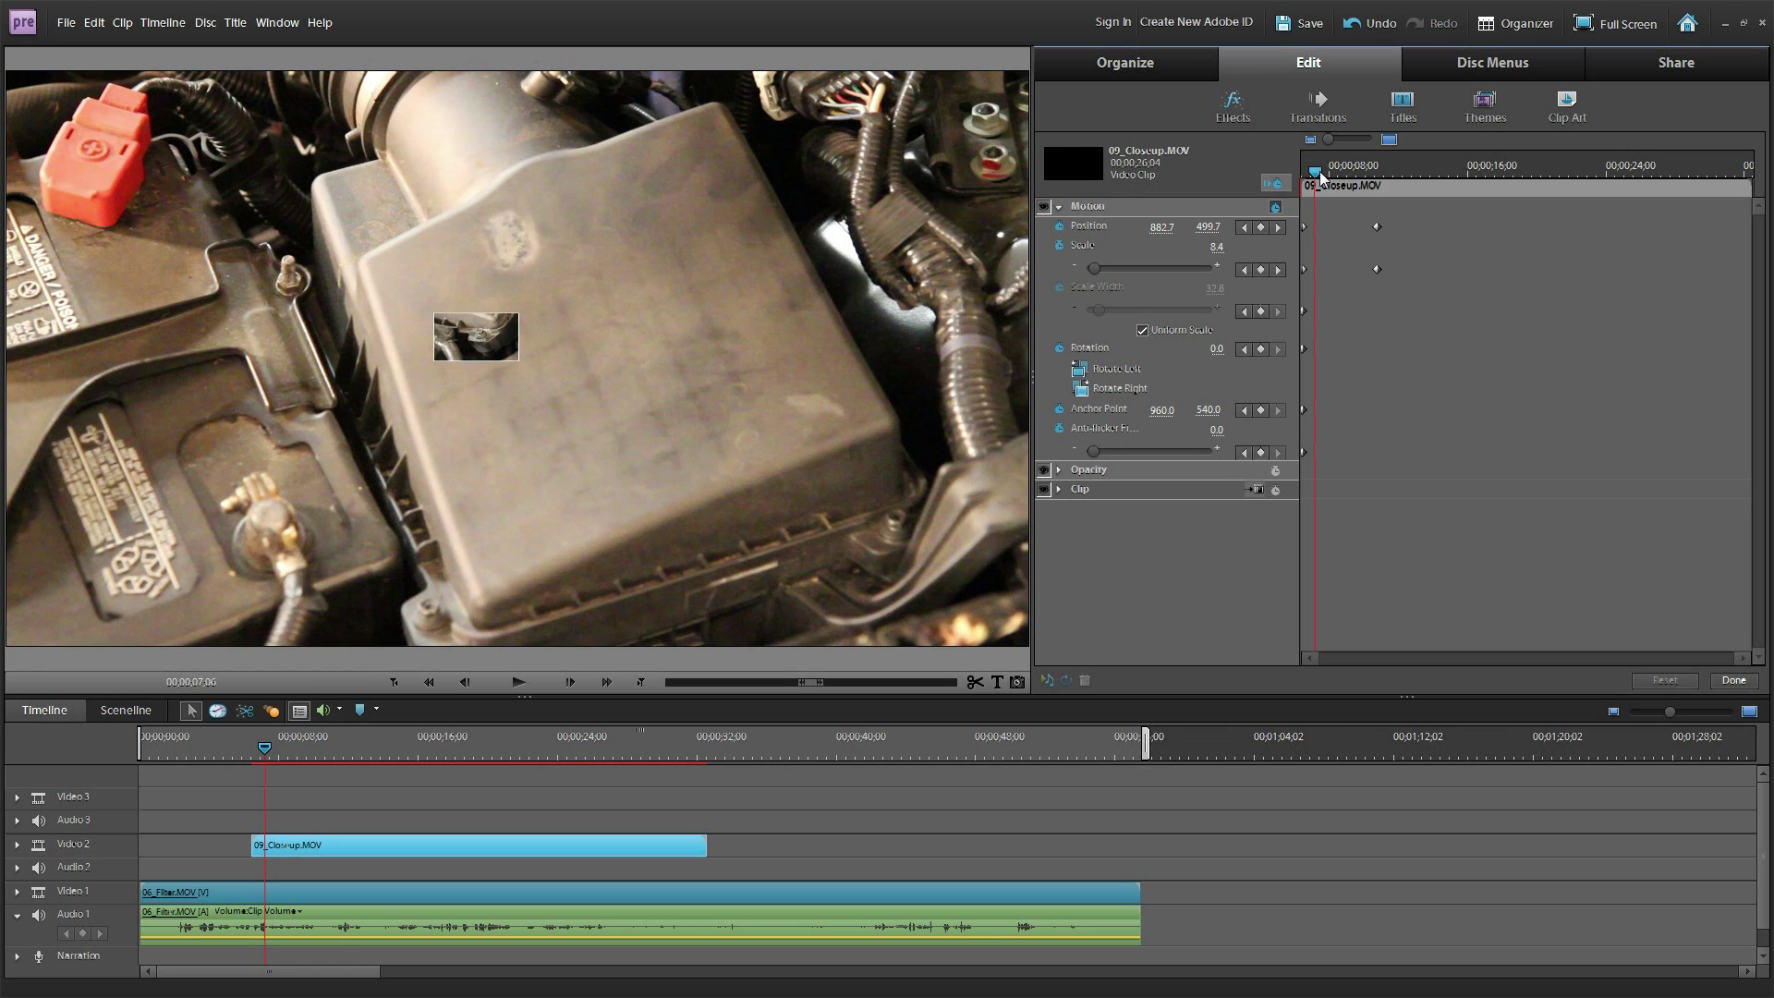
pyautogui.moveTo(1321, 175); pyautogui.dragTo(1337, 178)
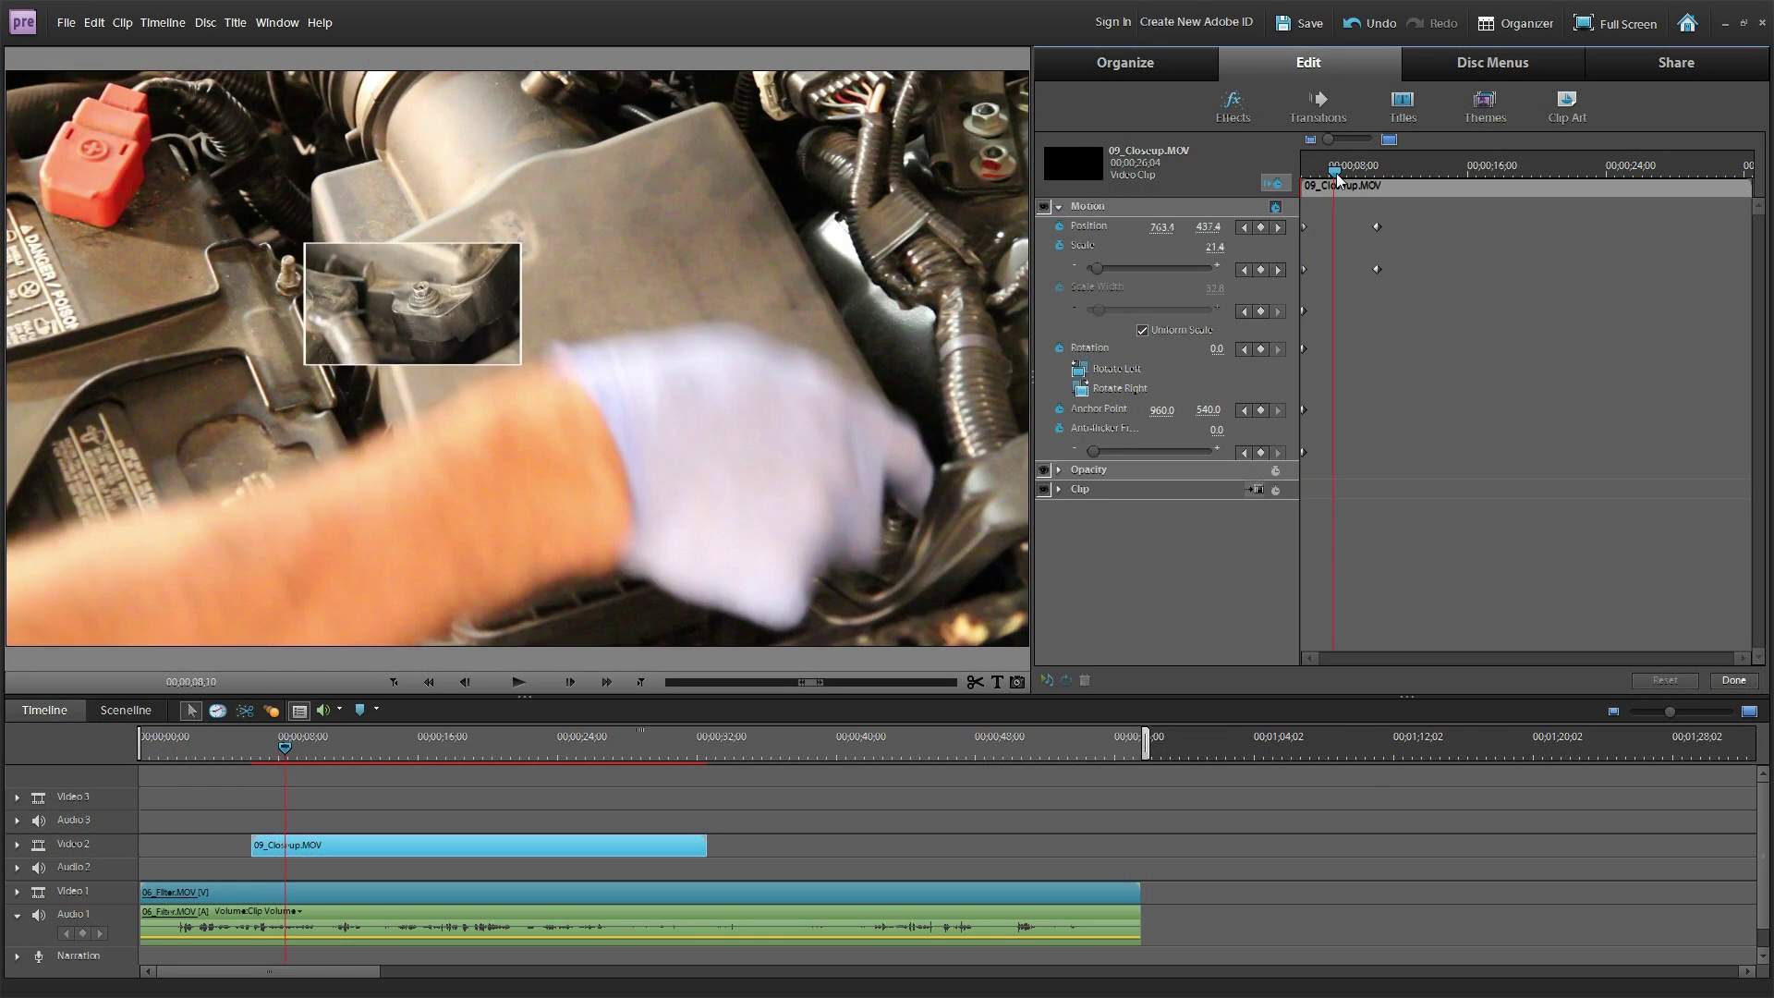
pyautogui.moveTo(1337, 177); pyautogui.dragTo(1382, 175)
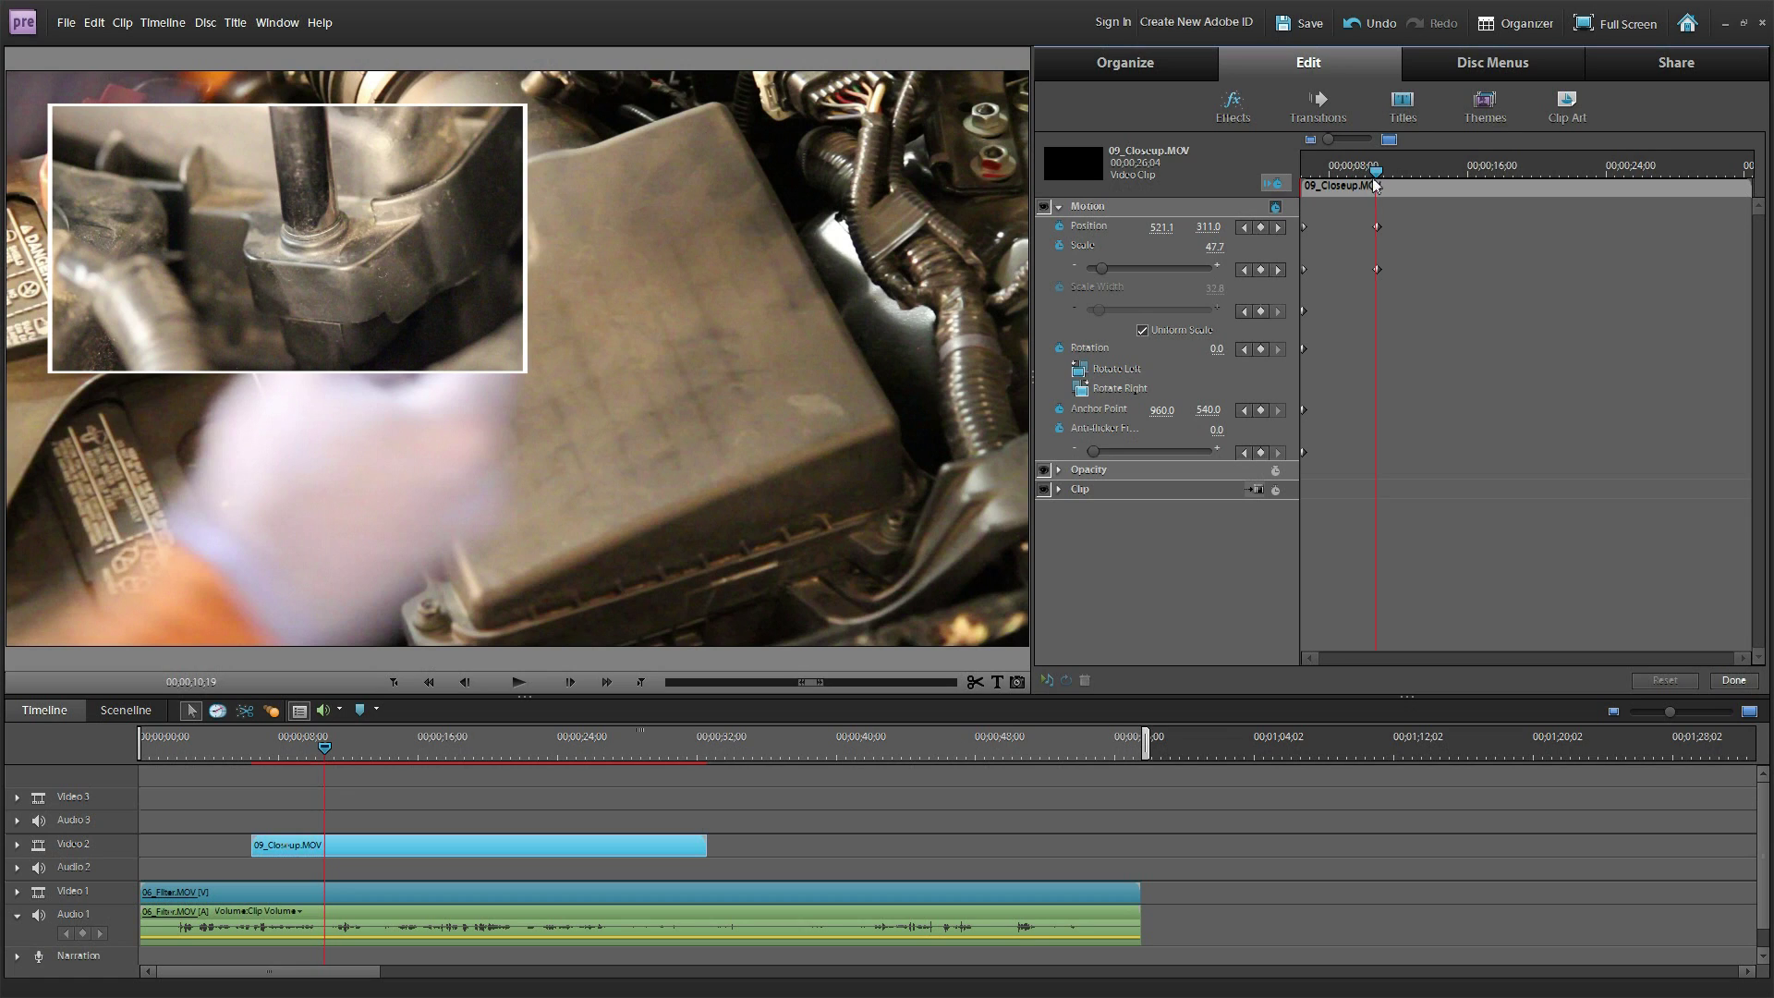
# Add Position and Scale keyframes at about 00;00;27;25, holding Position at 500, 300 and Scale at 50.
pyautogui.moveTo(1376, 176); pyautogui.dragTo(1644, 182)
pyautogui.click(1162, 227)
pyautogui.write('500')
pyautogui.press('Return')
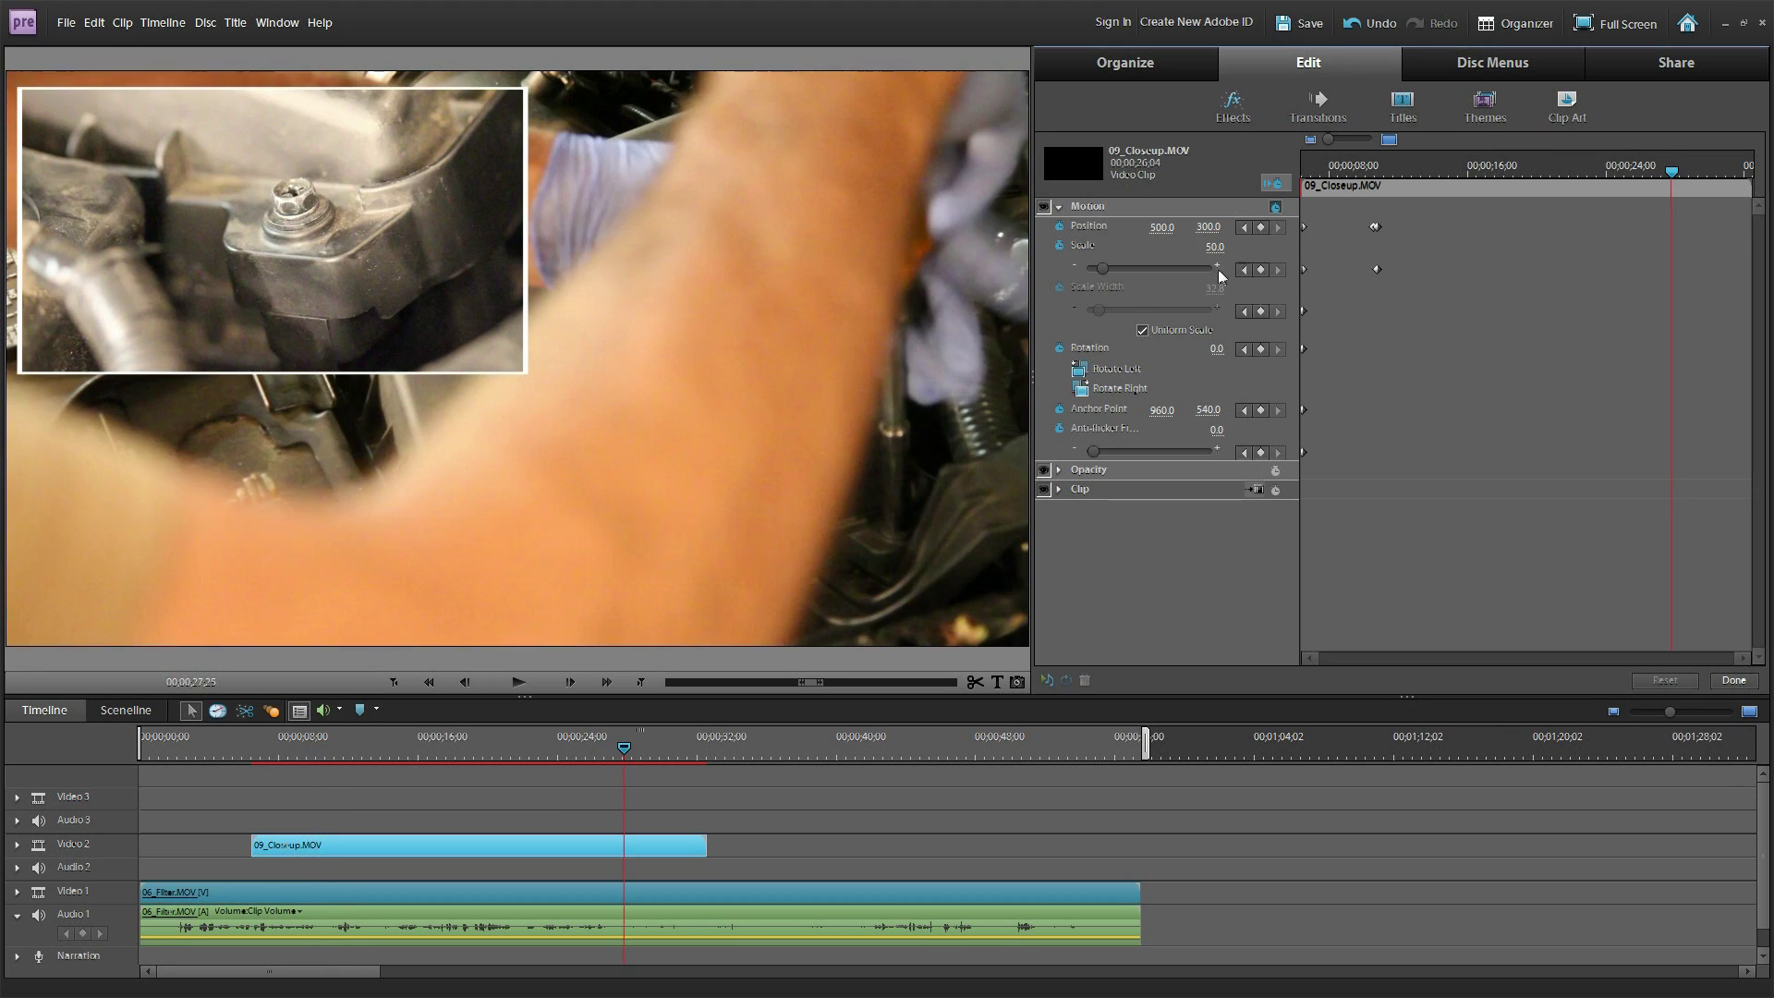
pyautogui.click(1210, 228)
pyautogui.press('Return')
pyautogui.click(1260, 269)
pyautogui.click(1262, 230)
# At the end of the close-up clip, set Position to 960, 540 and Scale to 0.
pyautogui.moveTo(1686, 176); pyautogui.dragTo(1750, 176)
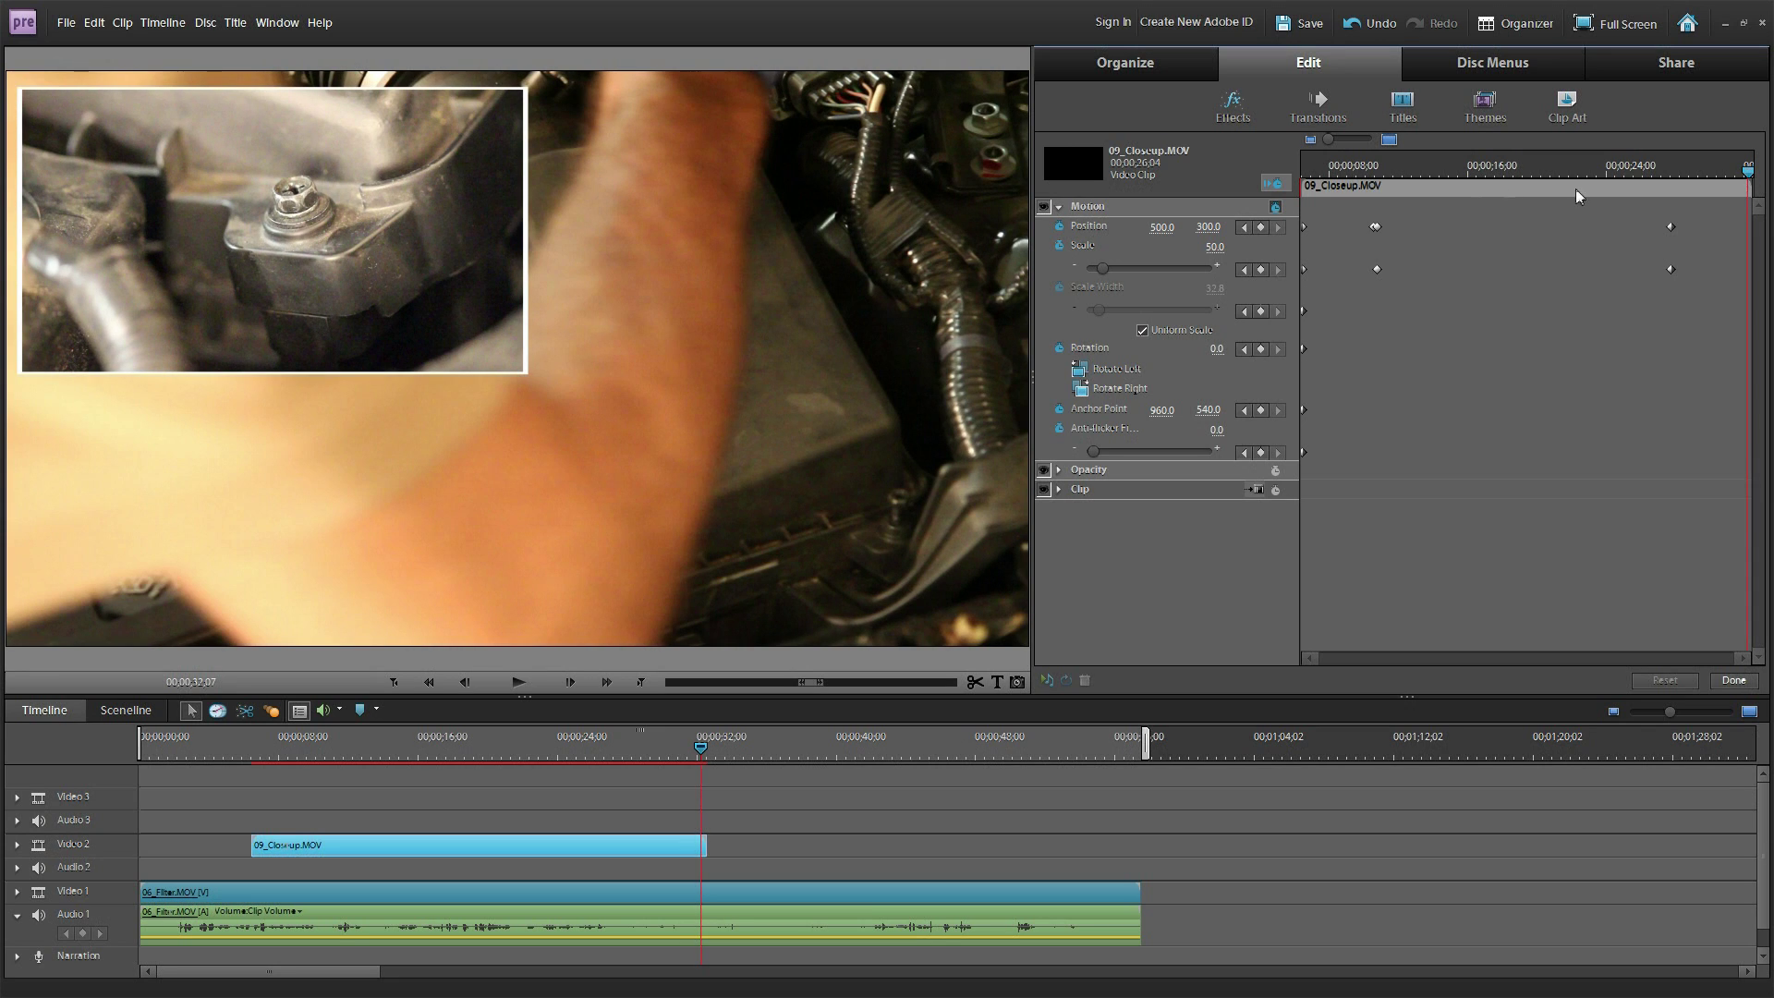
pyautogui.click(1164, 229)
pyautogui.write('960')
pyautogui.press('Return')
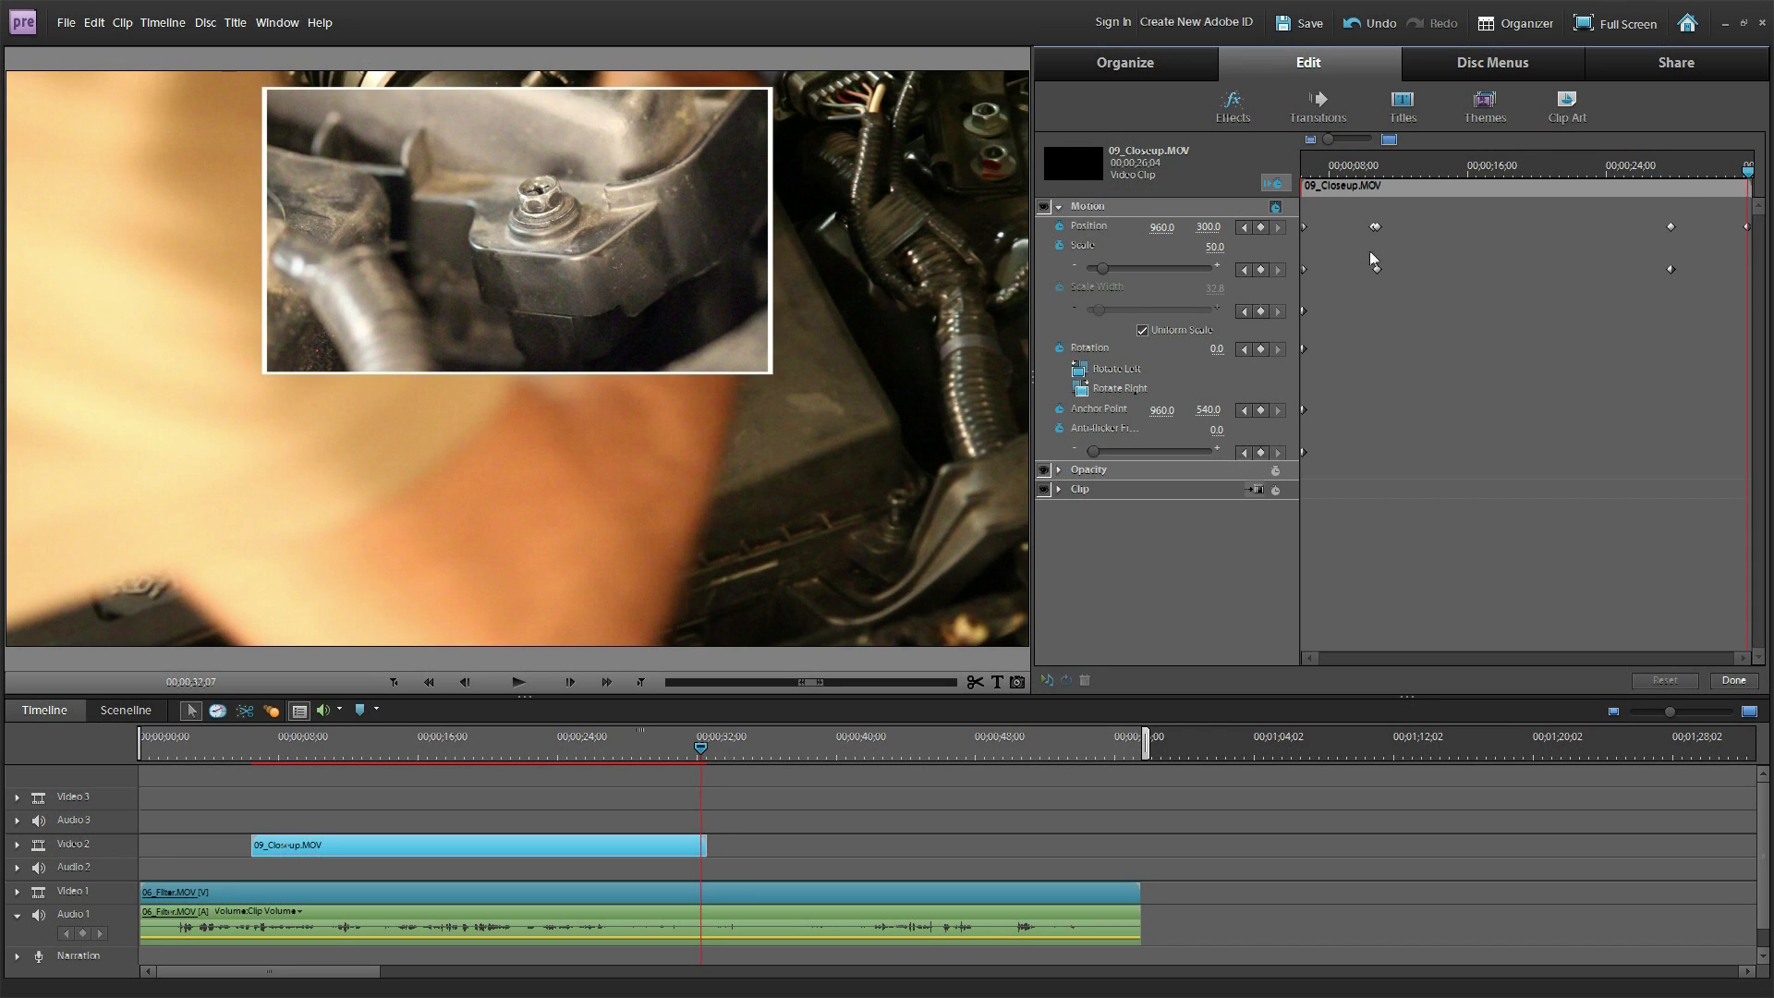
pyautogui.click(1221, 231)
pyautogui.write('540')
pyautogui.press('Return')
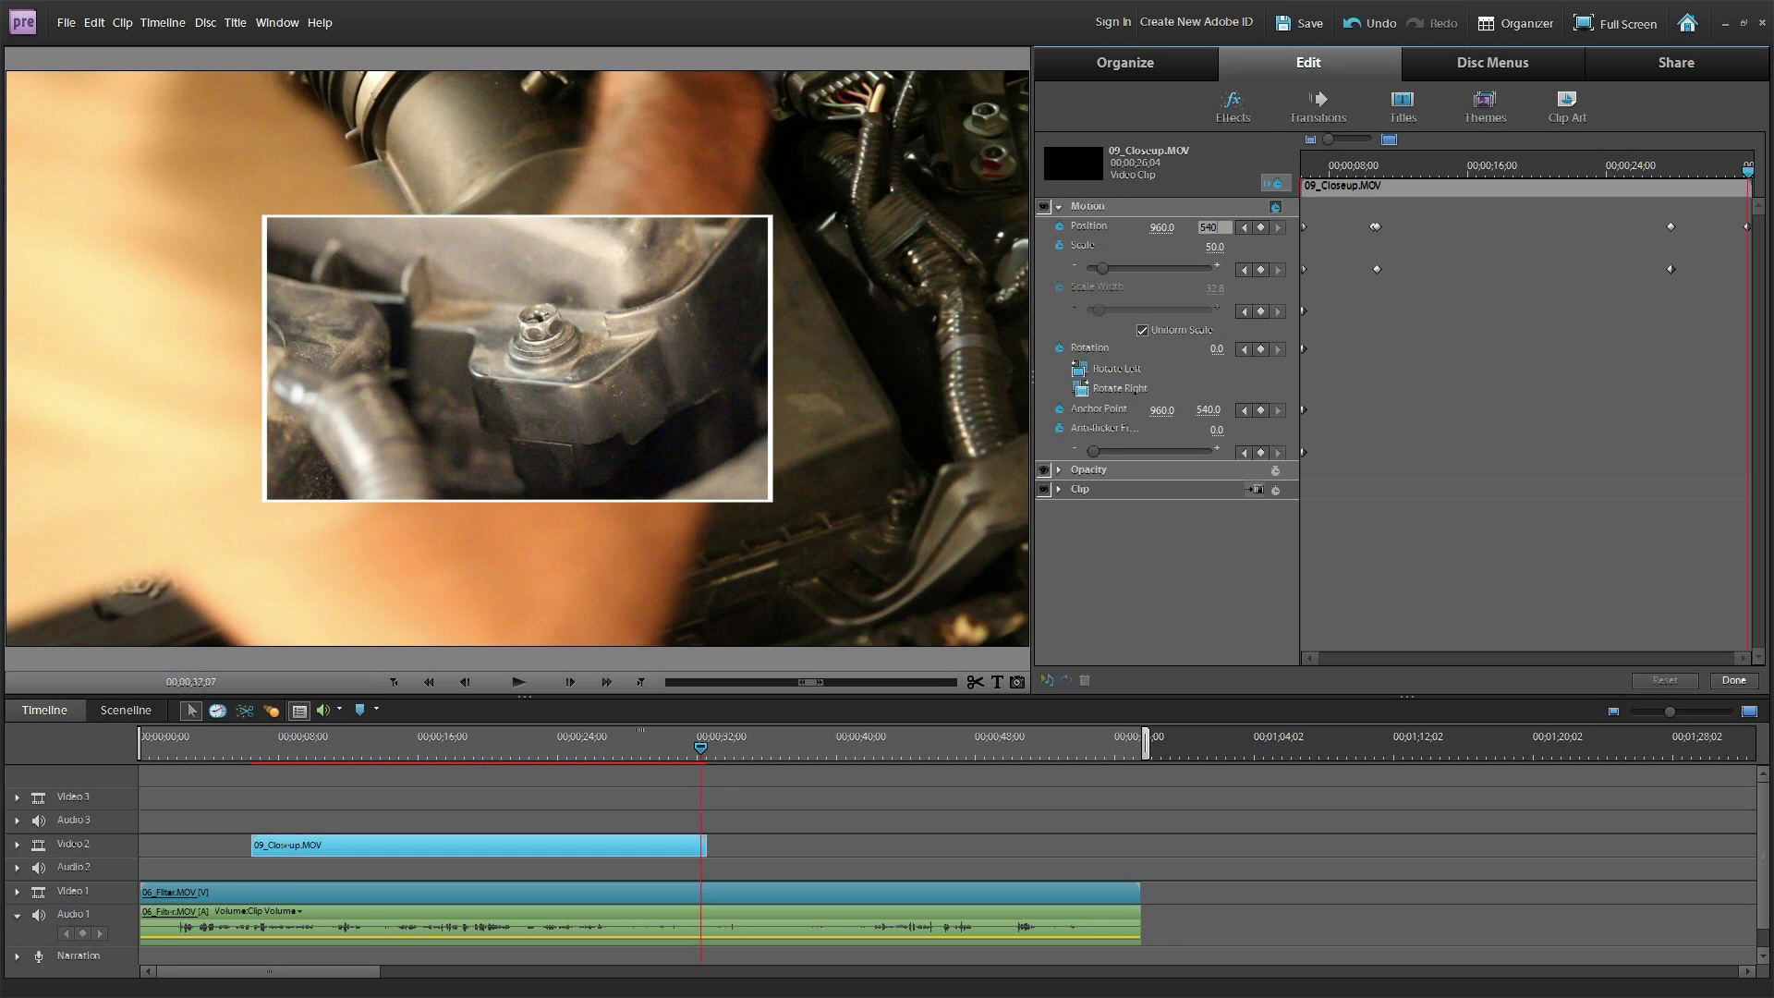
pyautogui.click(1212, 247)
pyautogui.press('BackSpace')
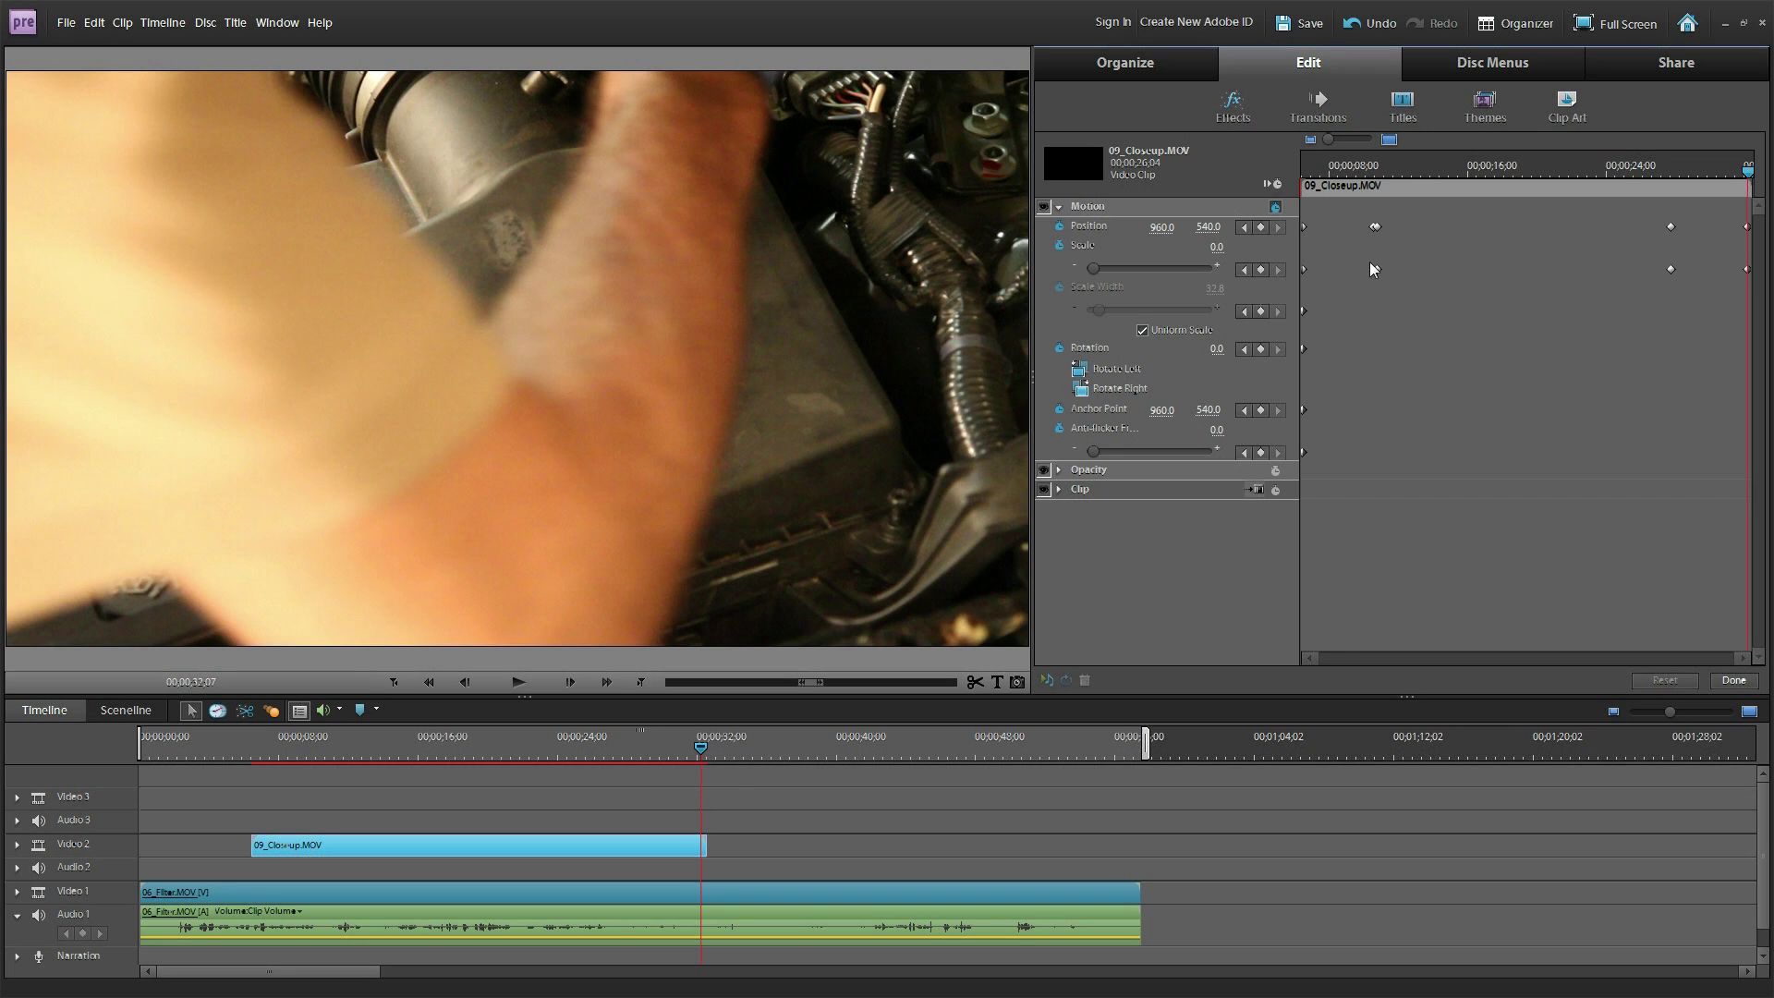
# Return to the clip's start, finish editing the effects, and place the playhead at about 00;00;03;17, before the close-up clip.
pyautogui.moveTo(1334, 170); pyautogui.dragTo(1303, 171)
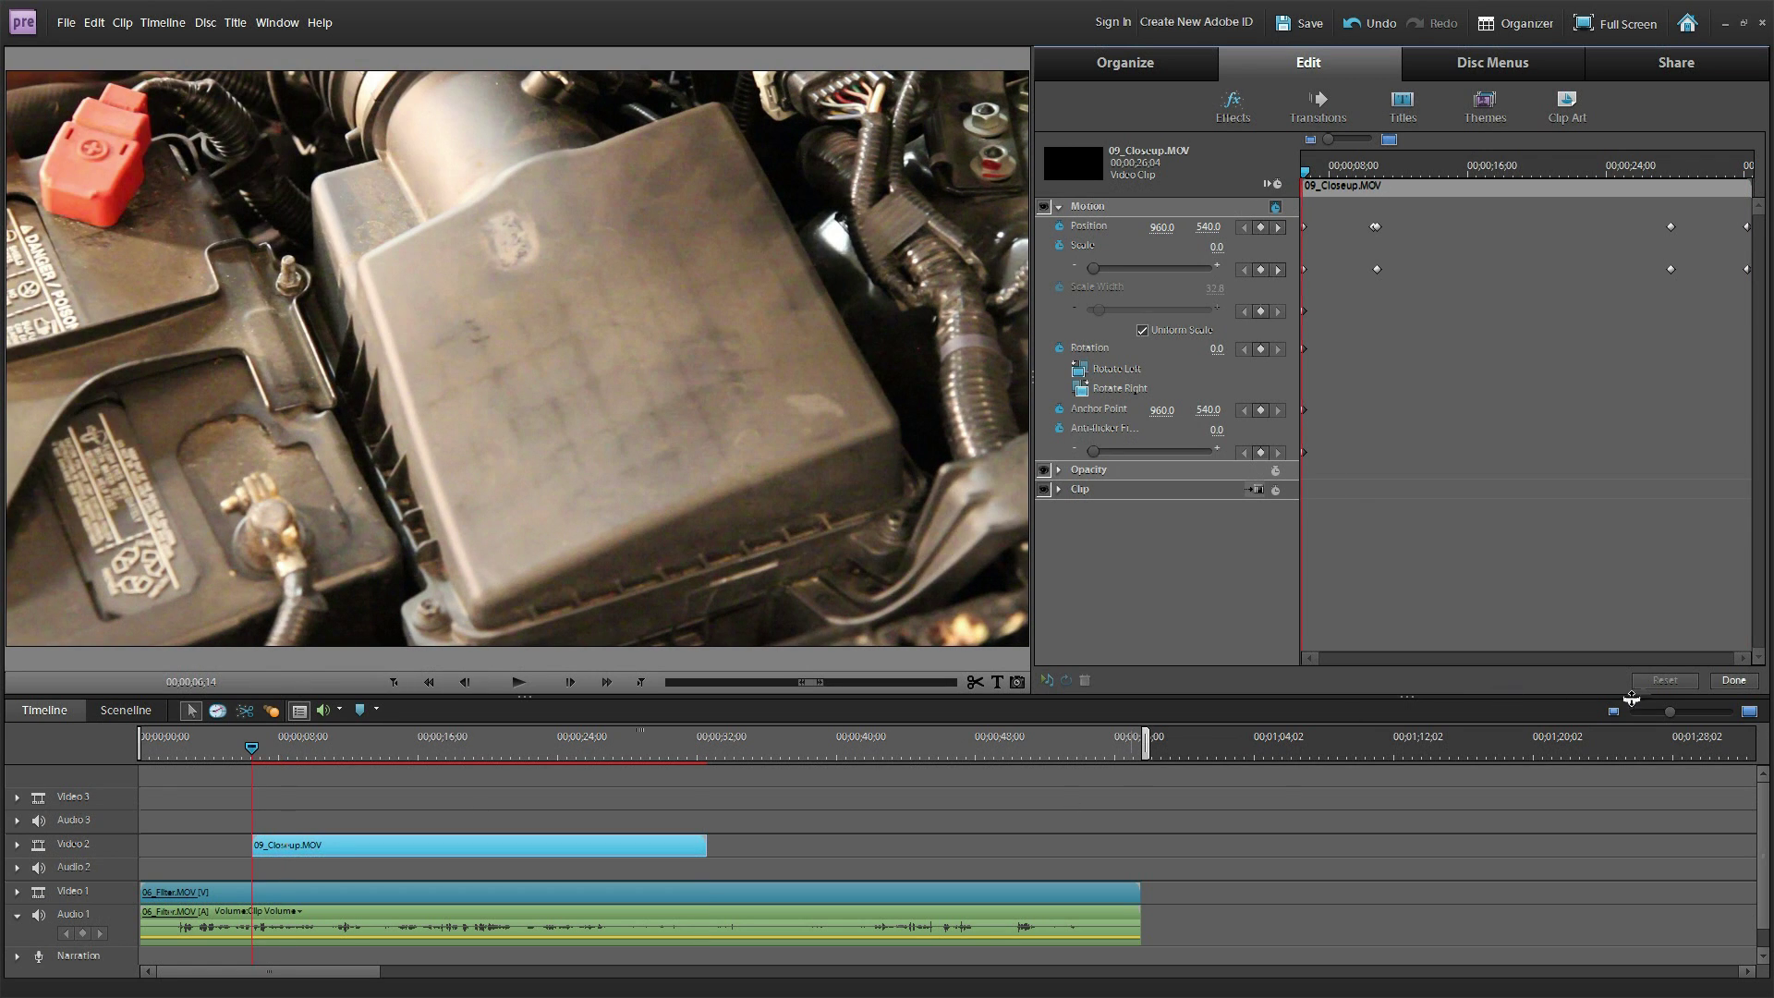
pyautogui.click(1727, 685)
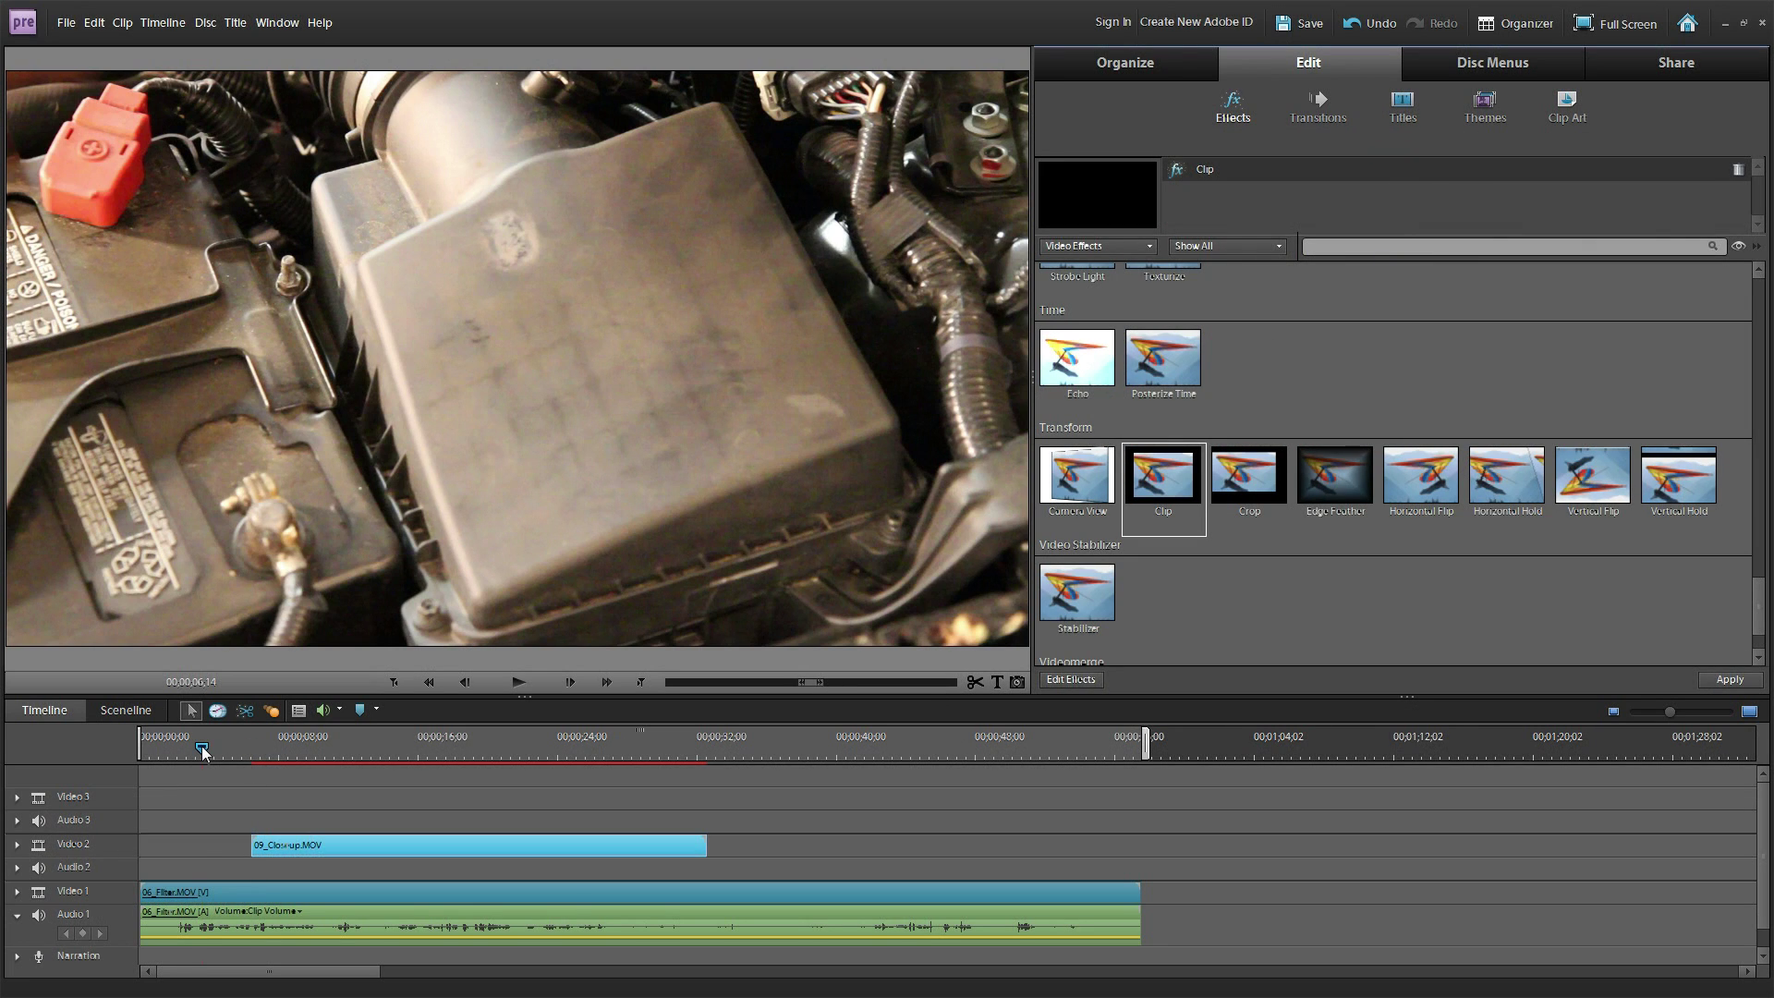
pyautogui.click(202, 745)
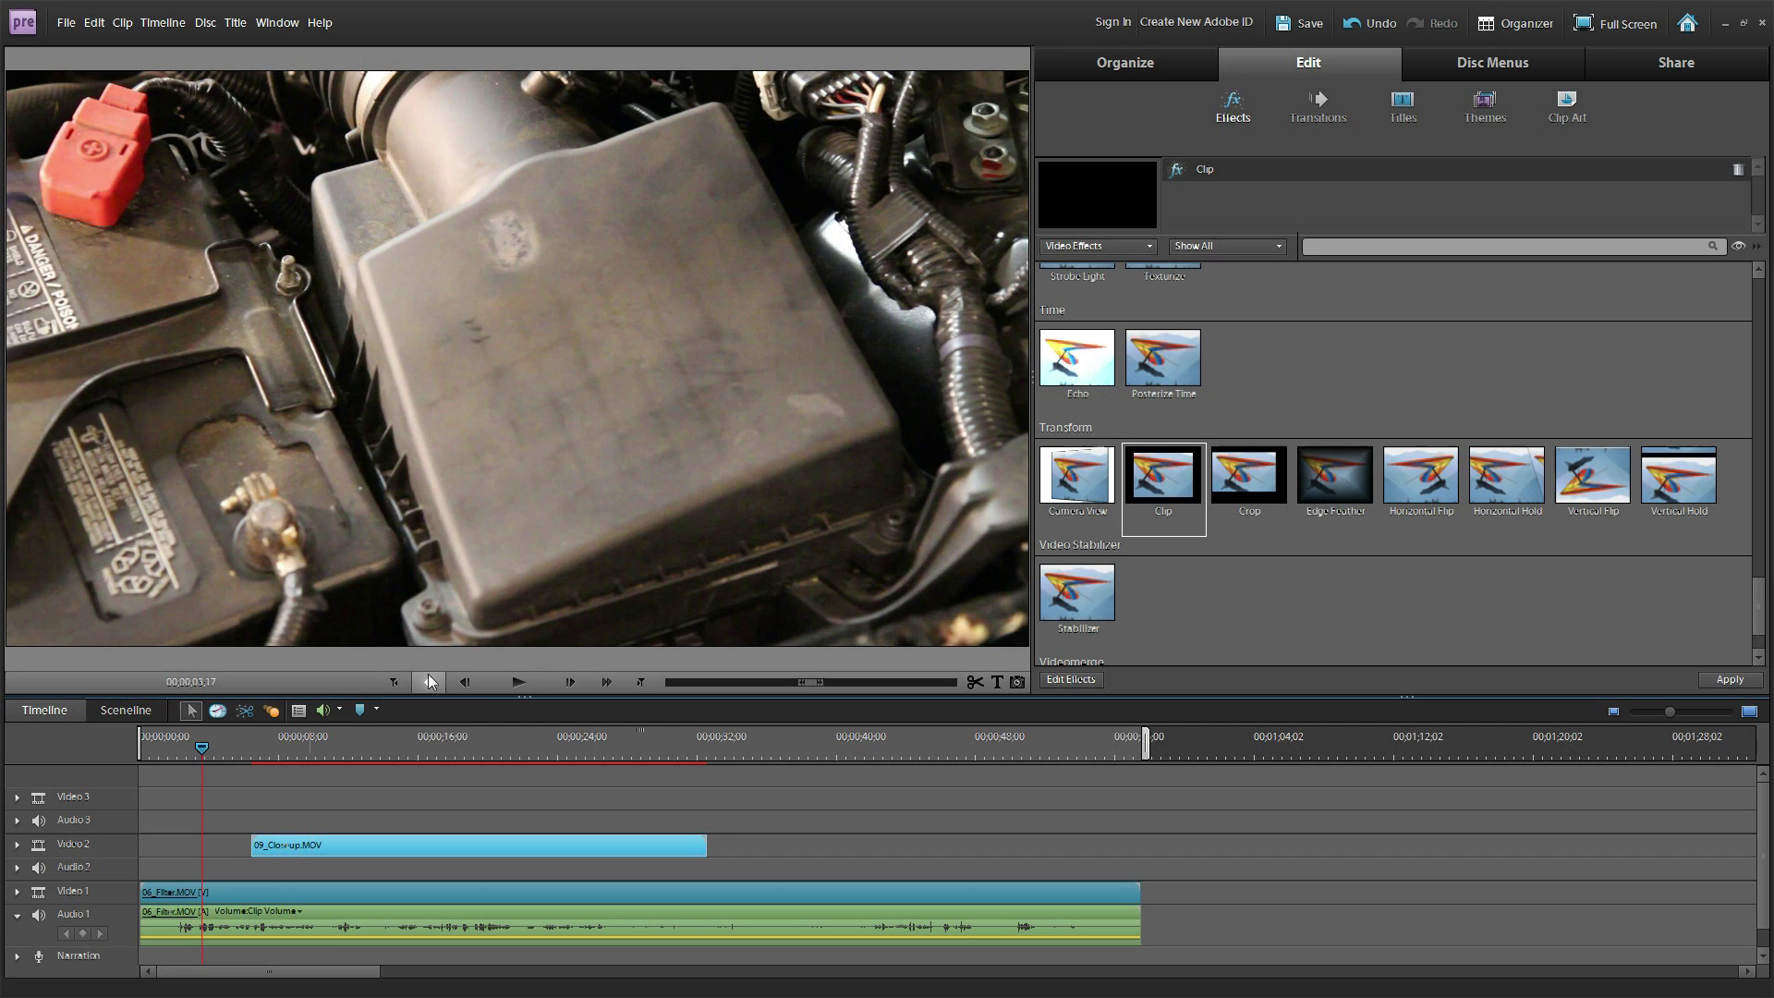
# Play the sequence from before the close-up clip until just past its end to preview the animated inset.
pyautogui.click(517, 683)
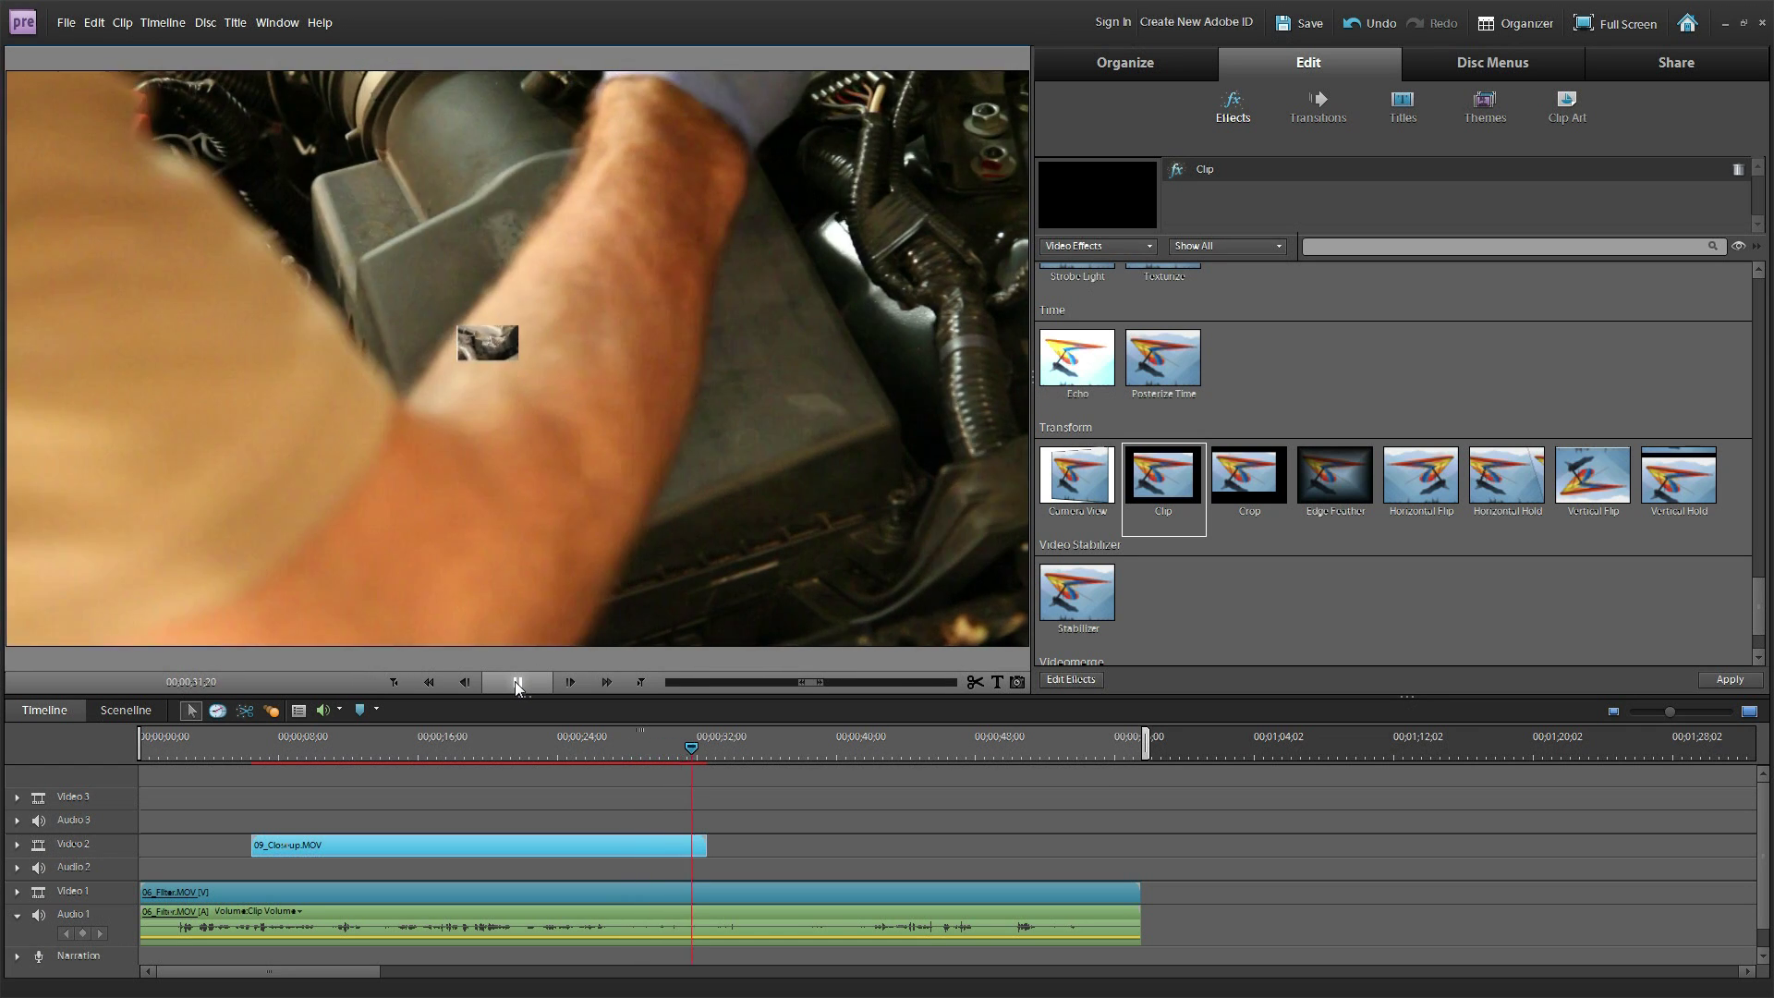
pyautogui.click(515, 683)
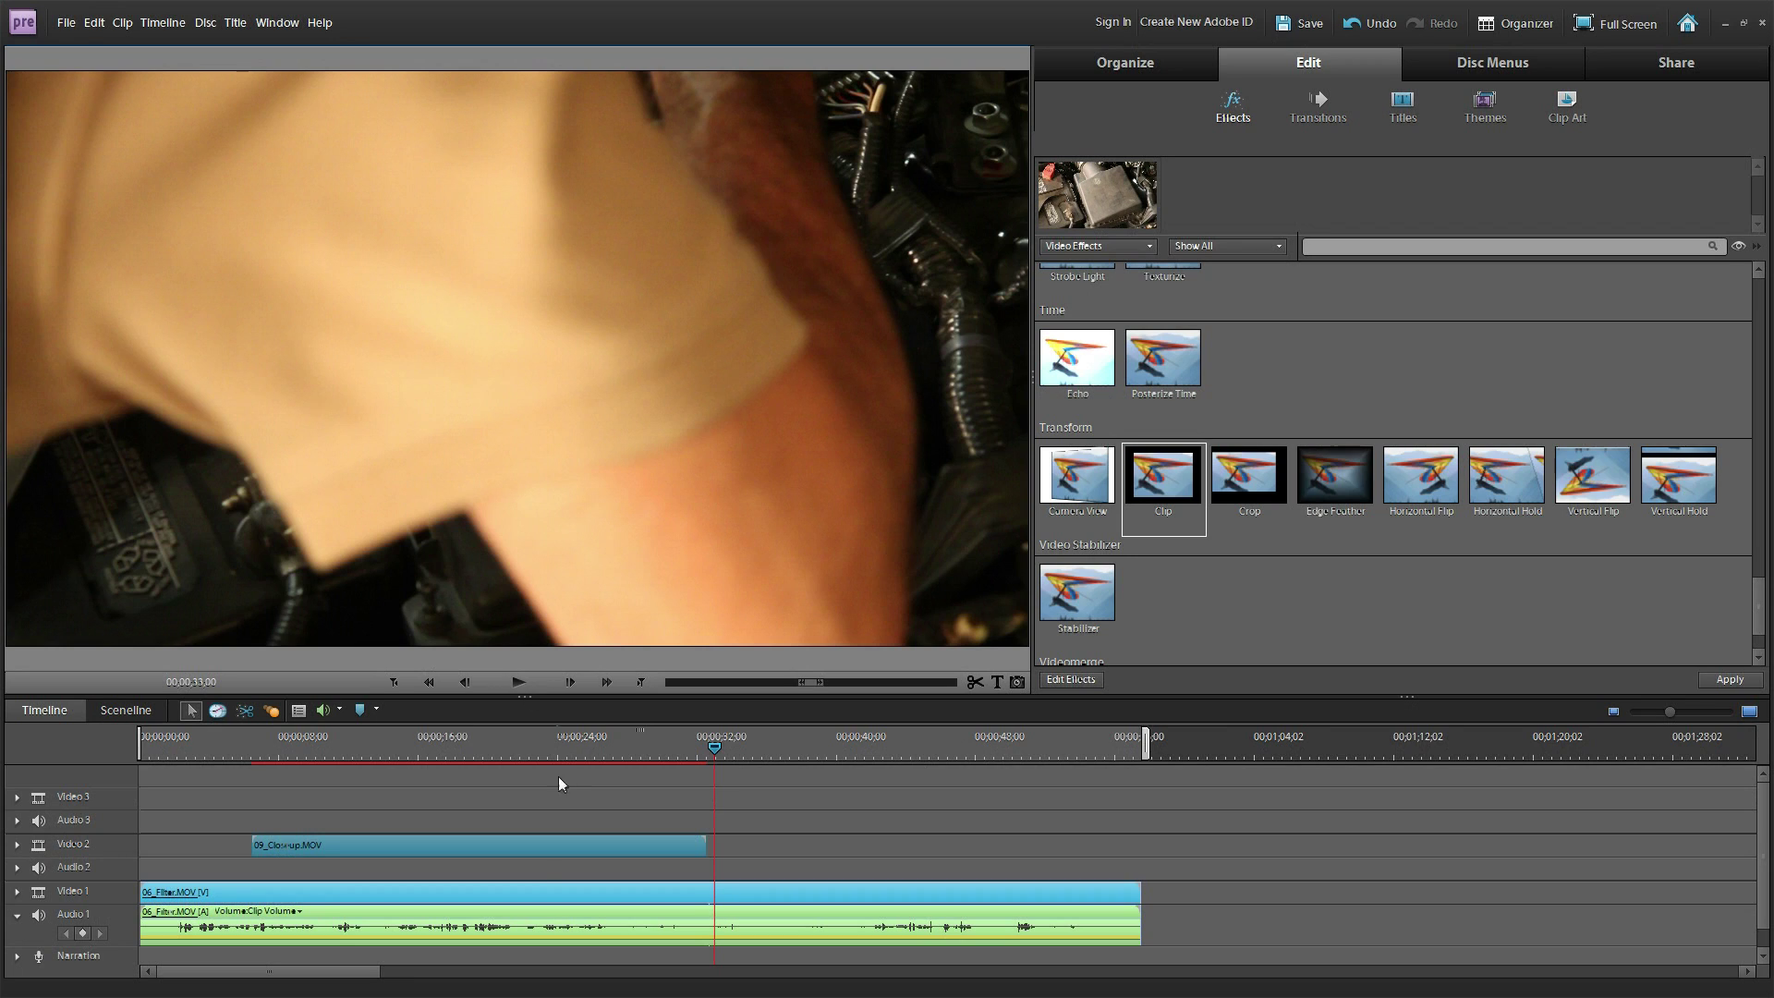
# With the playhead at about 00;00;13;08, check the effect settings and Fade options available for the close-up clip.
pyautogui.click(369, 746)
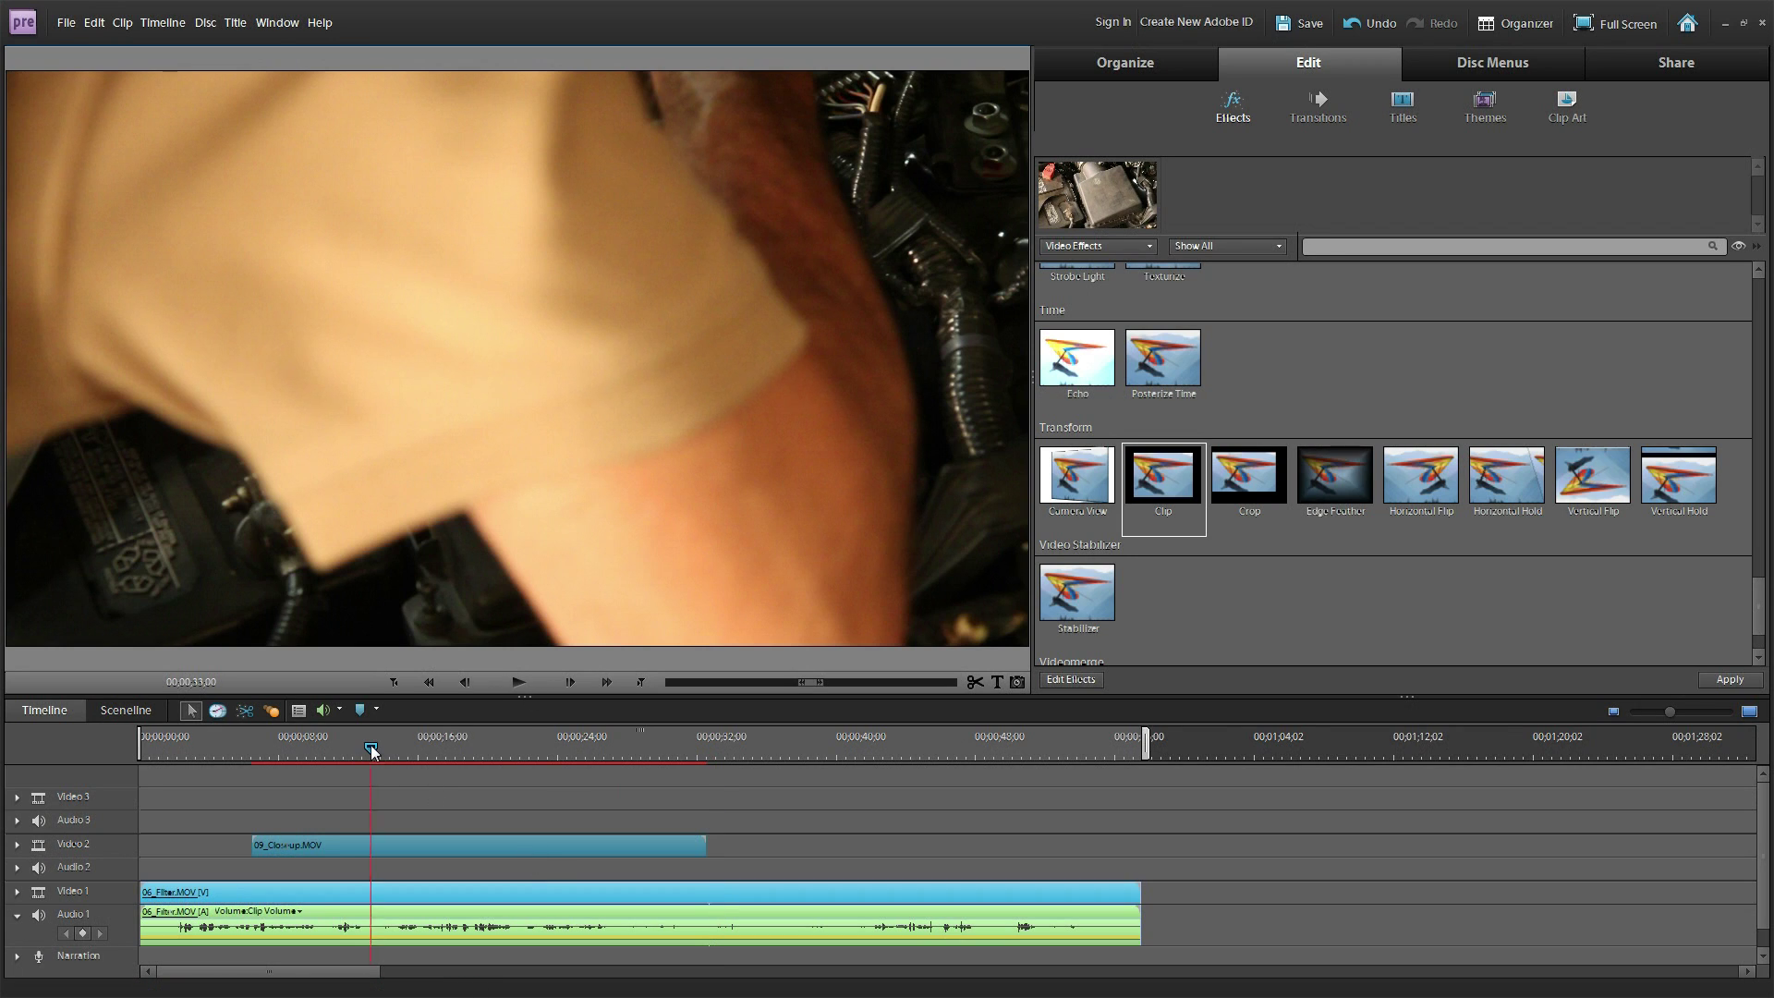
pyautogui.click(390, 844)
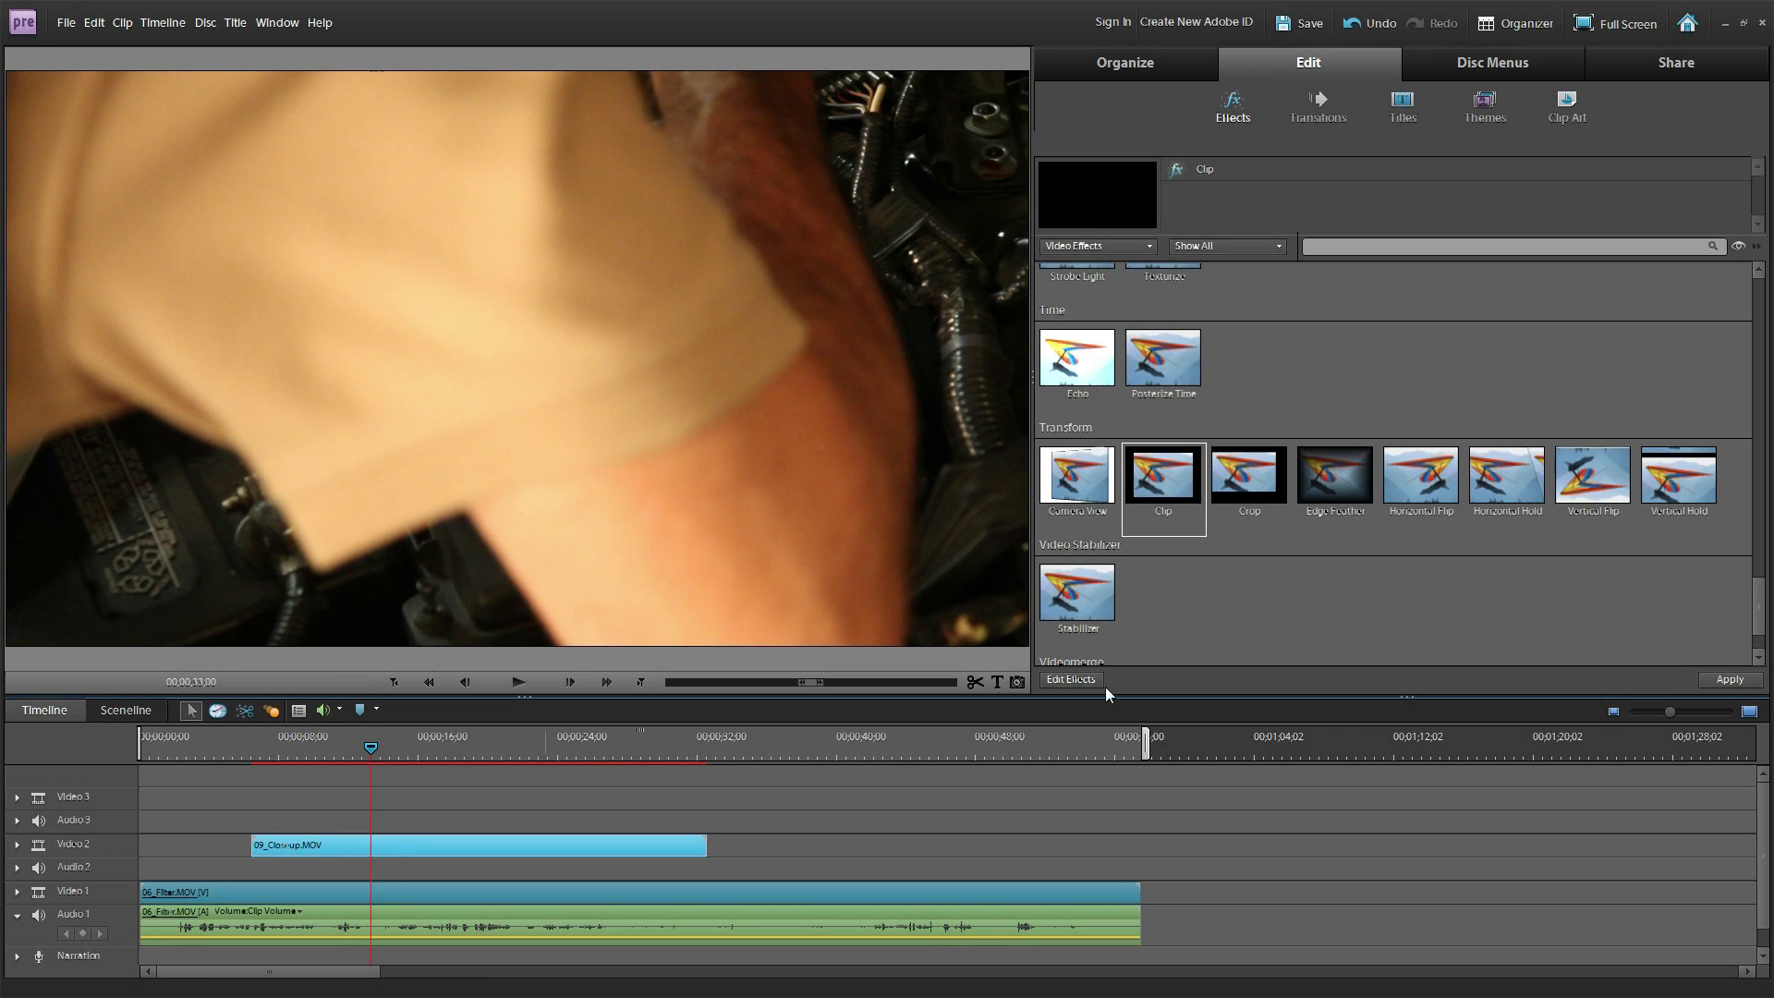
pyautogui.click(1072, 679)
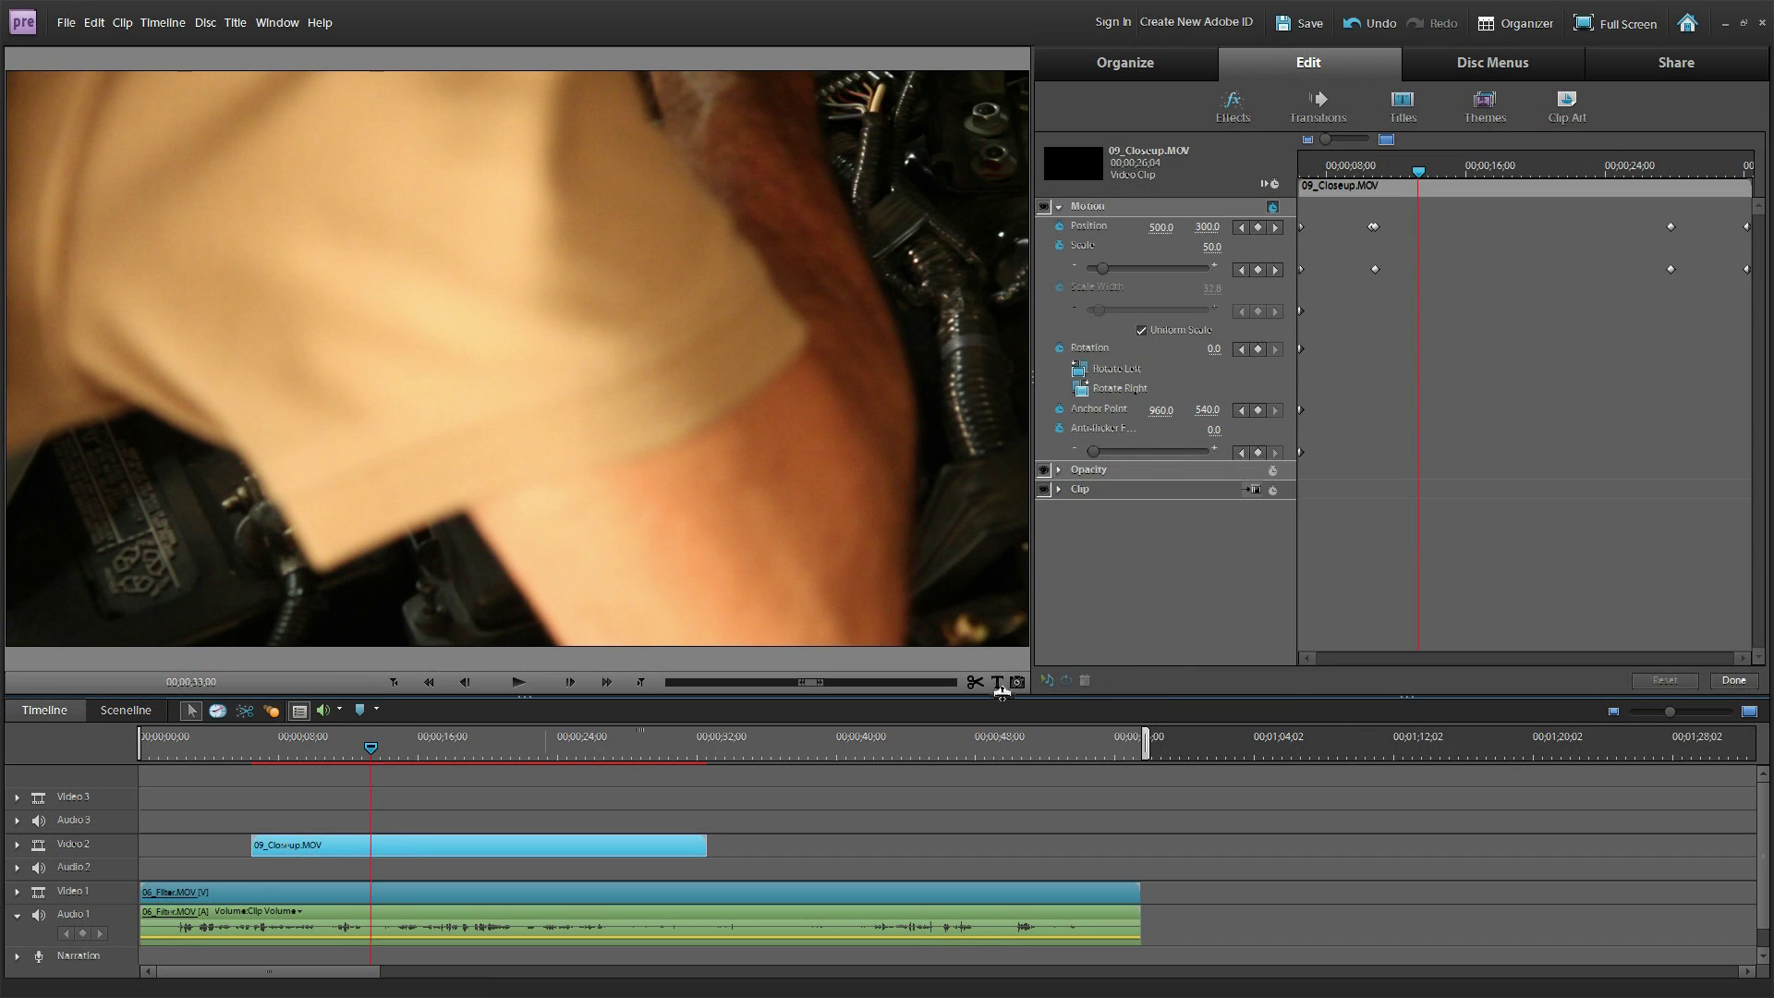
pyautogui.rightClick(590, 849)
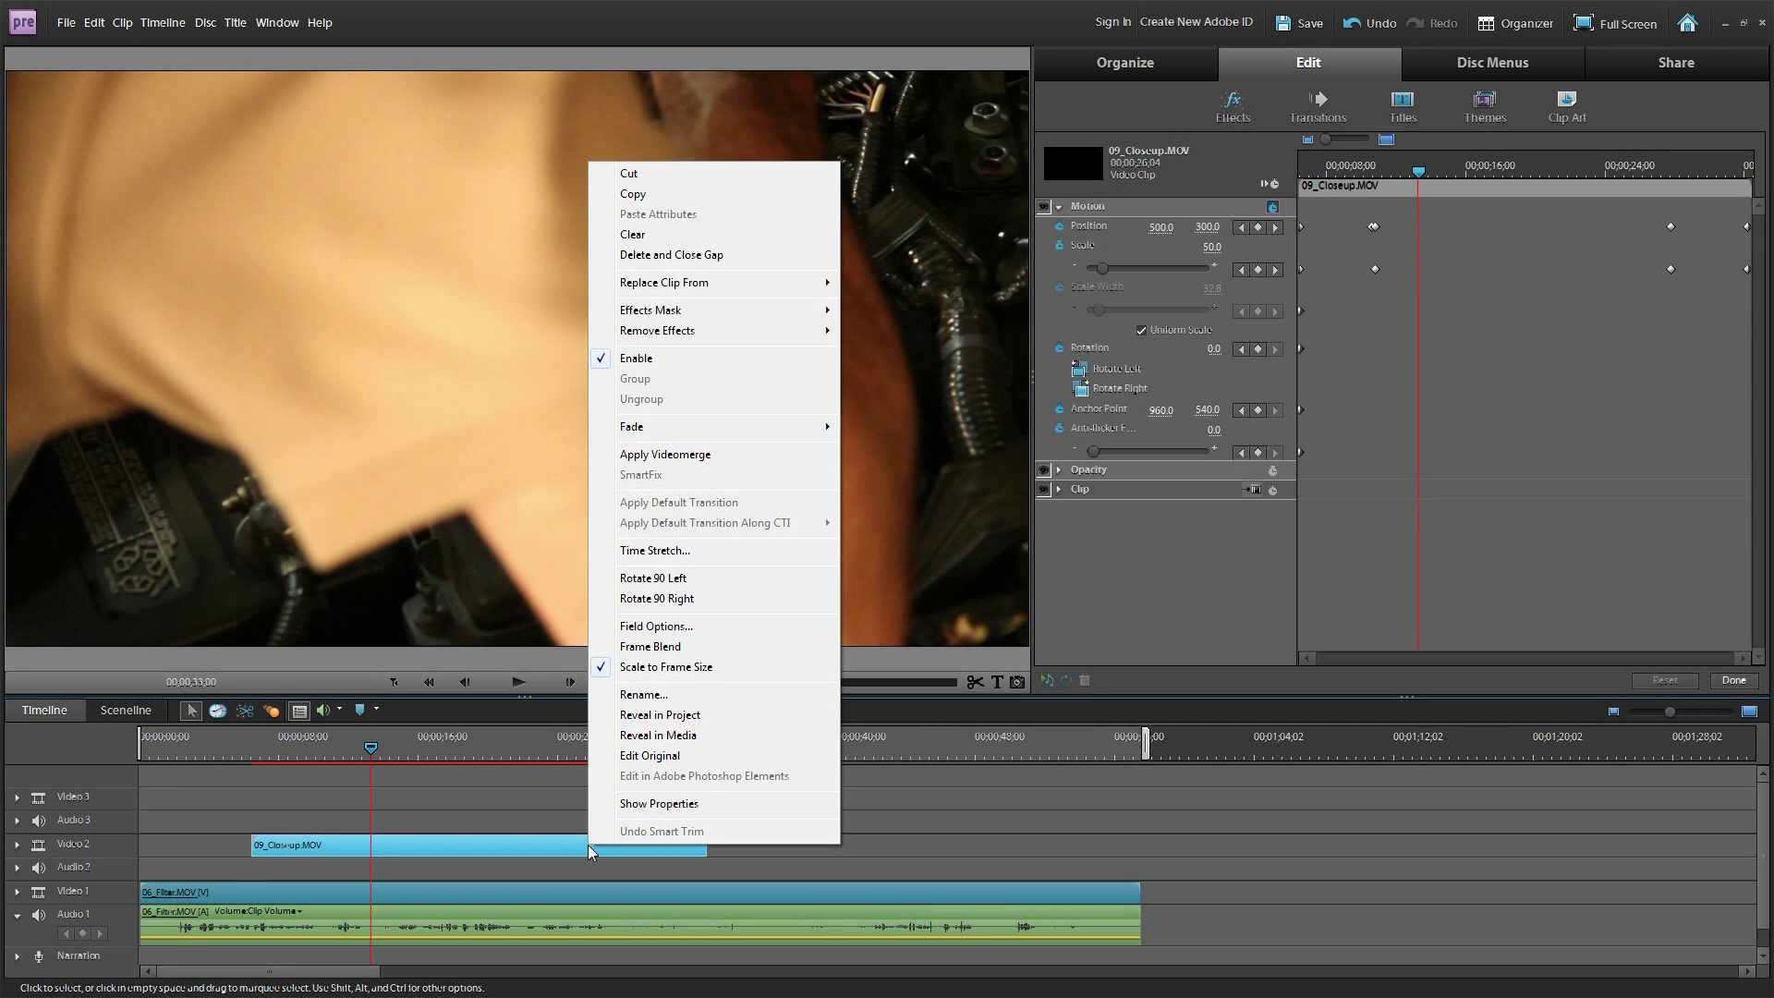
pyautogui.moveTo(718, 434)
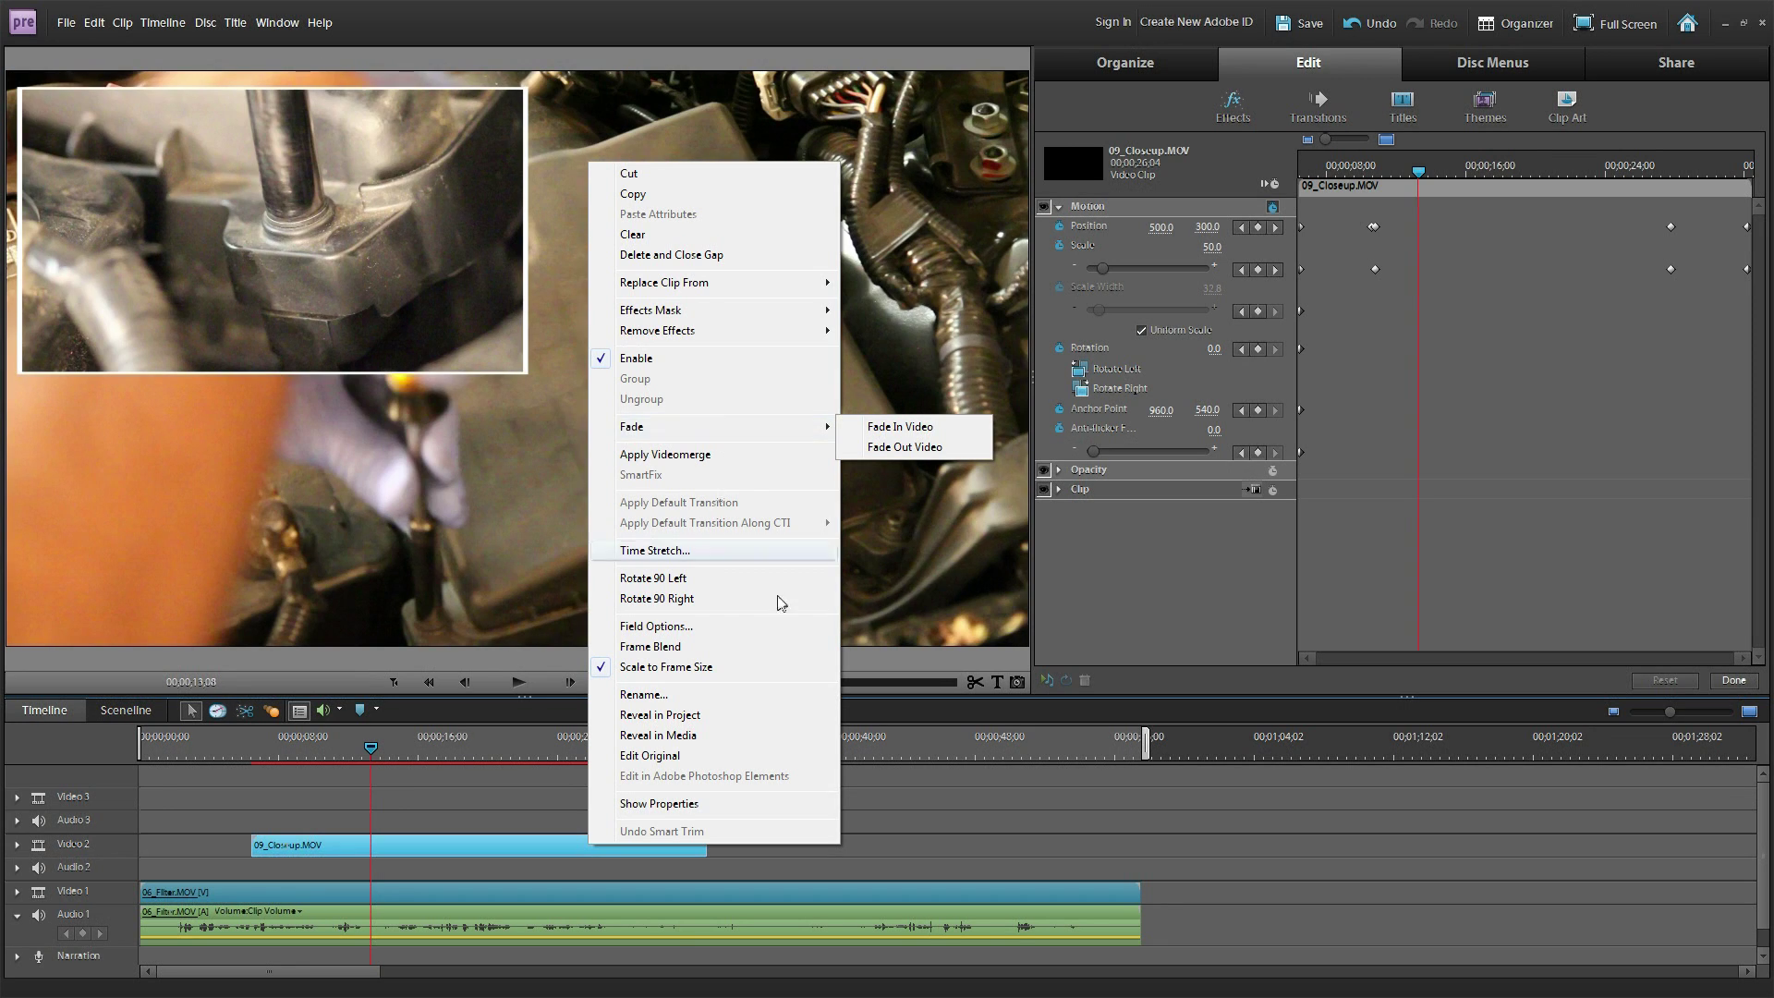
pyautogui.click(874, 796)
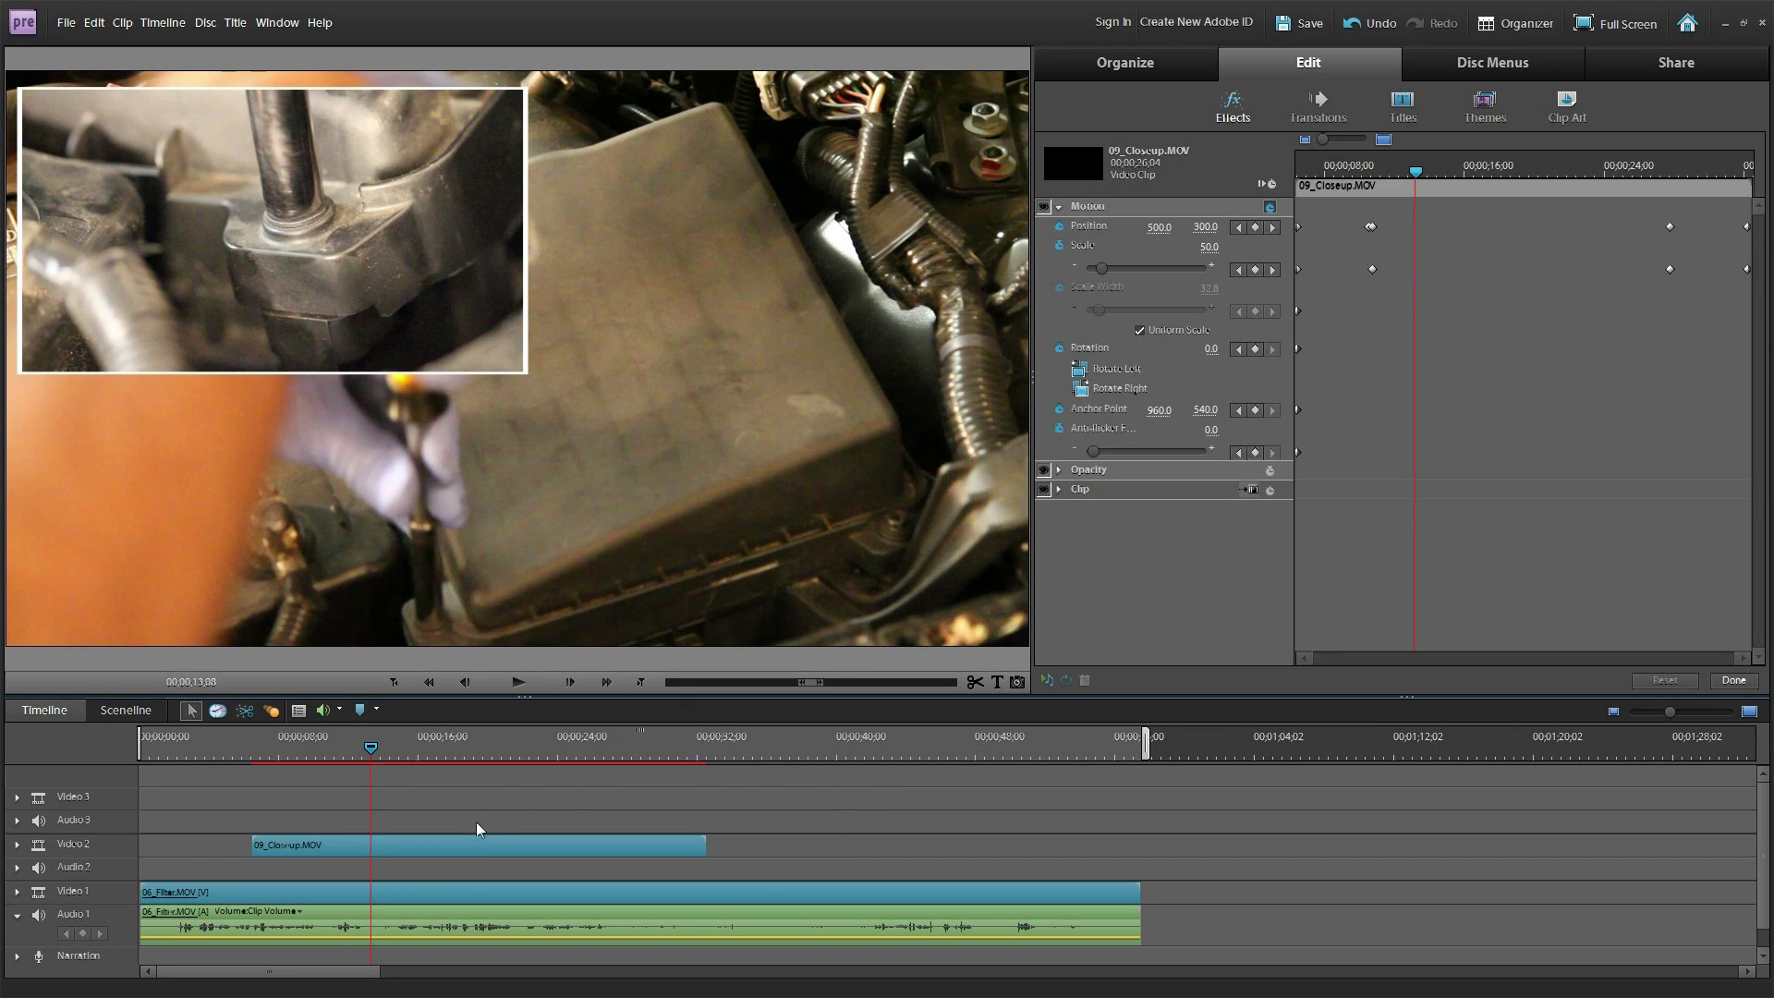
# Apply a fade-out and a fade-in to the close-up clip's opacity.
pyautogui.click(418, 846)
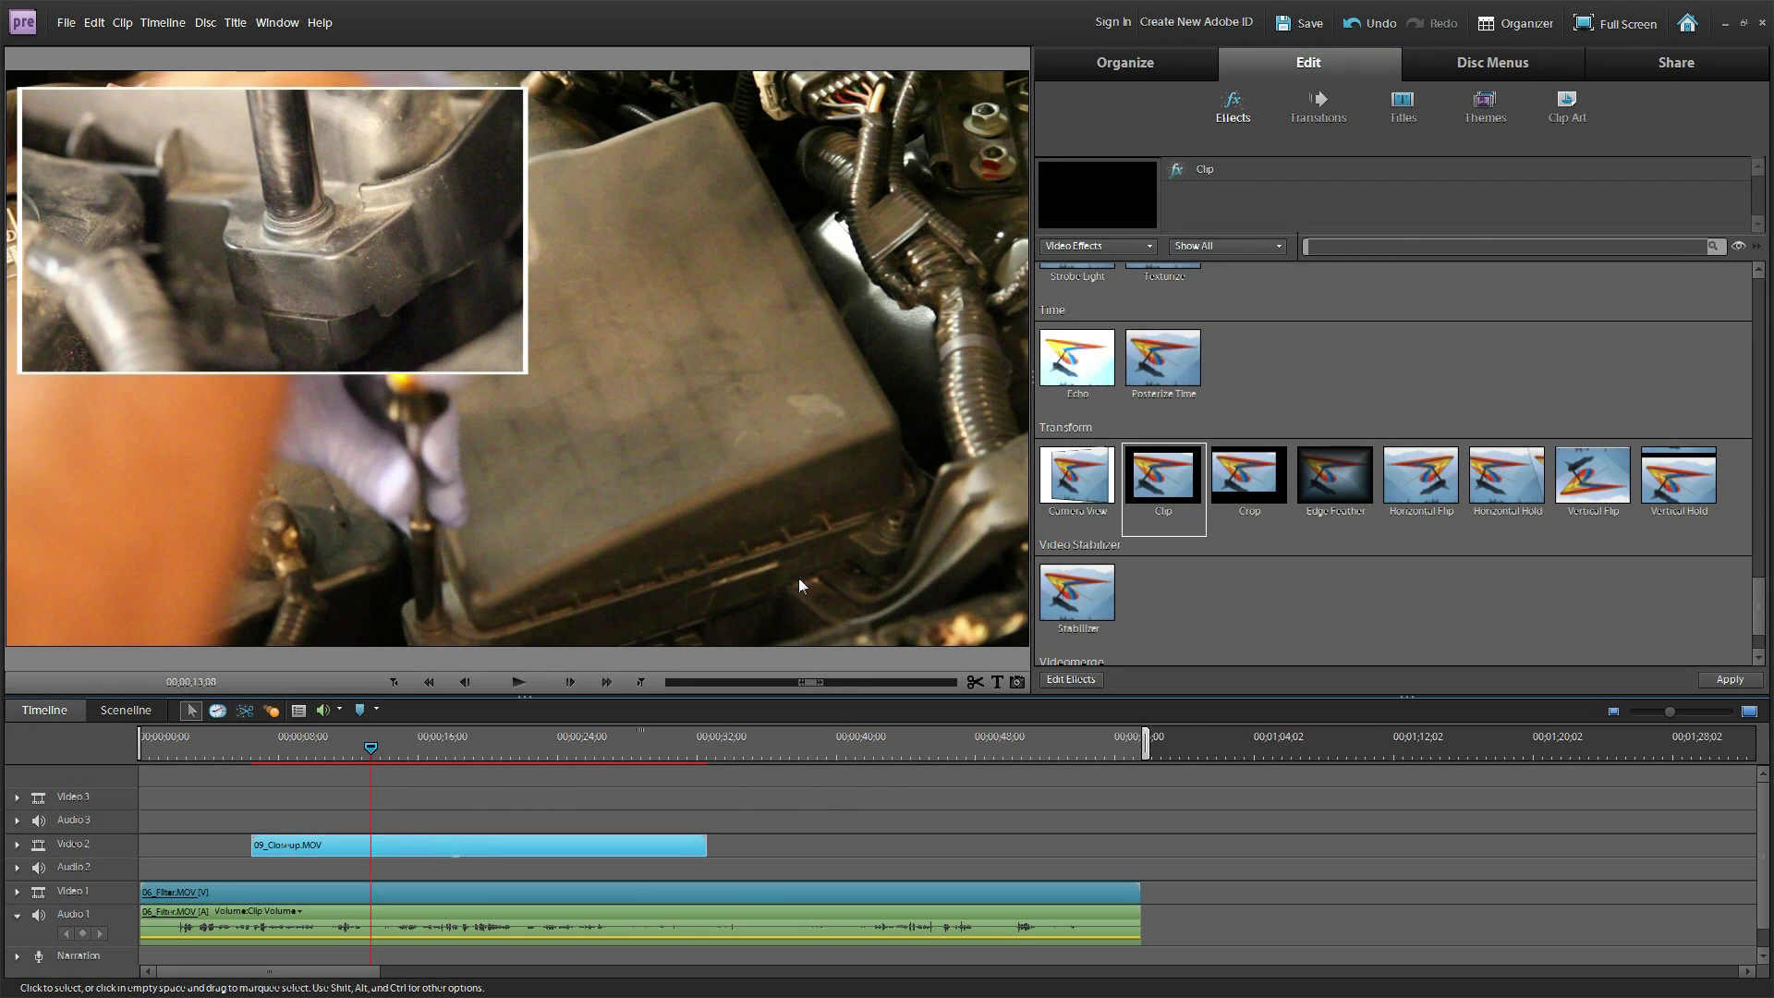
pyautogui.click(1084, 679)
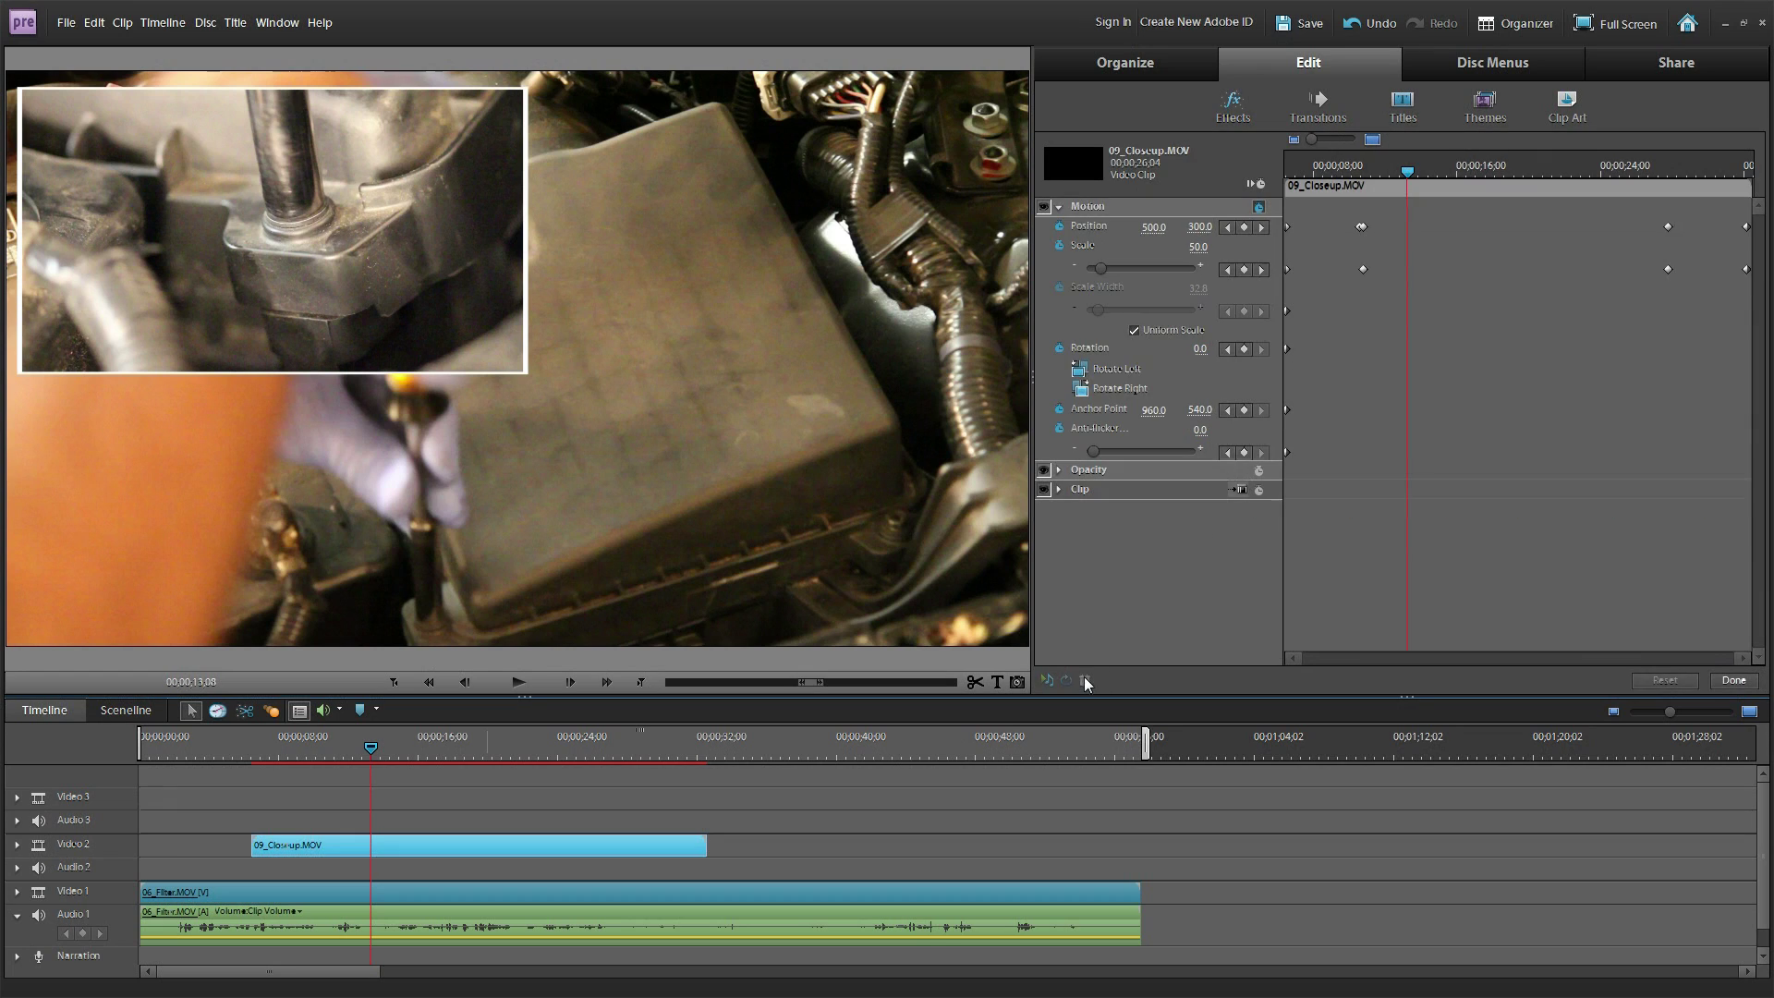
pyautogui.click(1059, 207)
pyautogui.click(1060, 225)
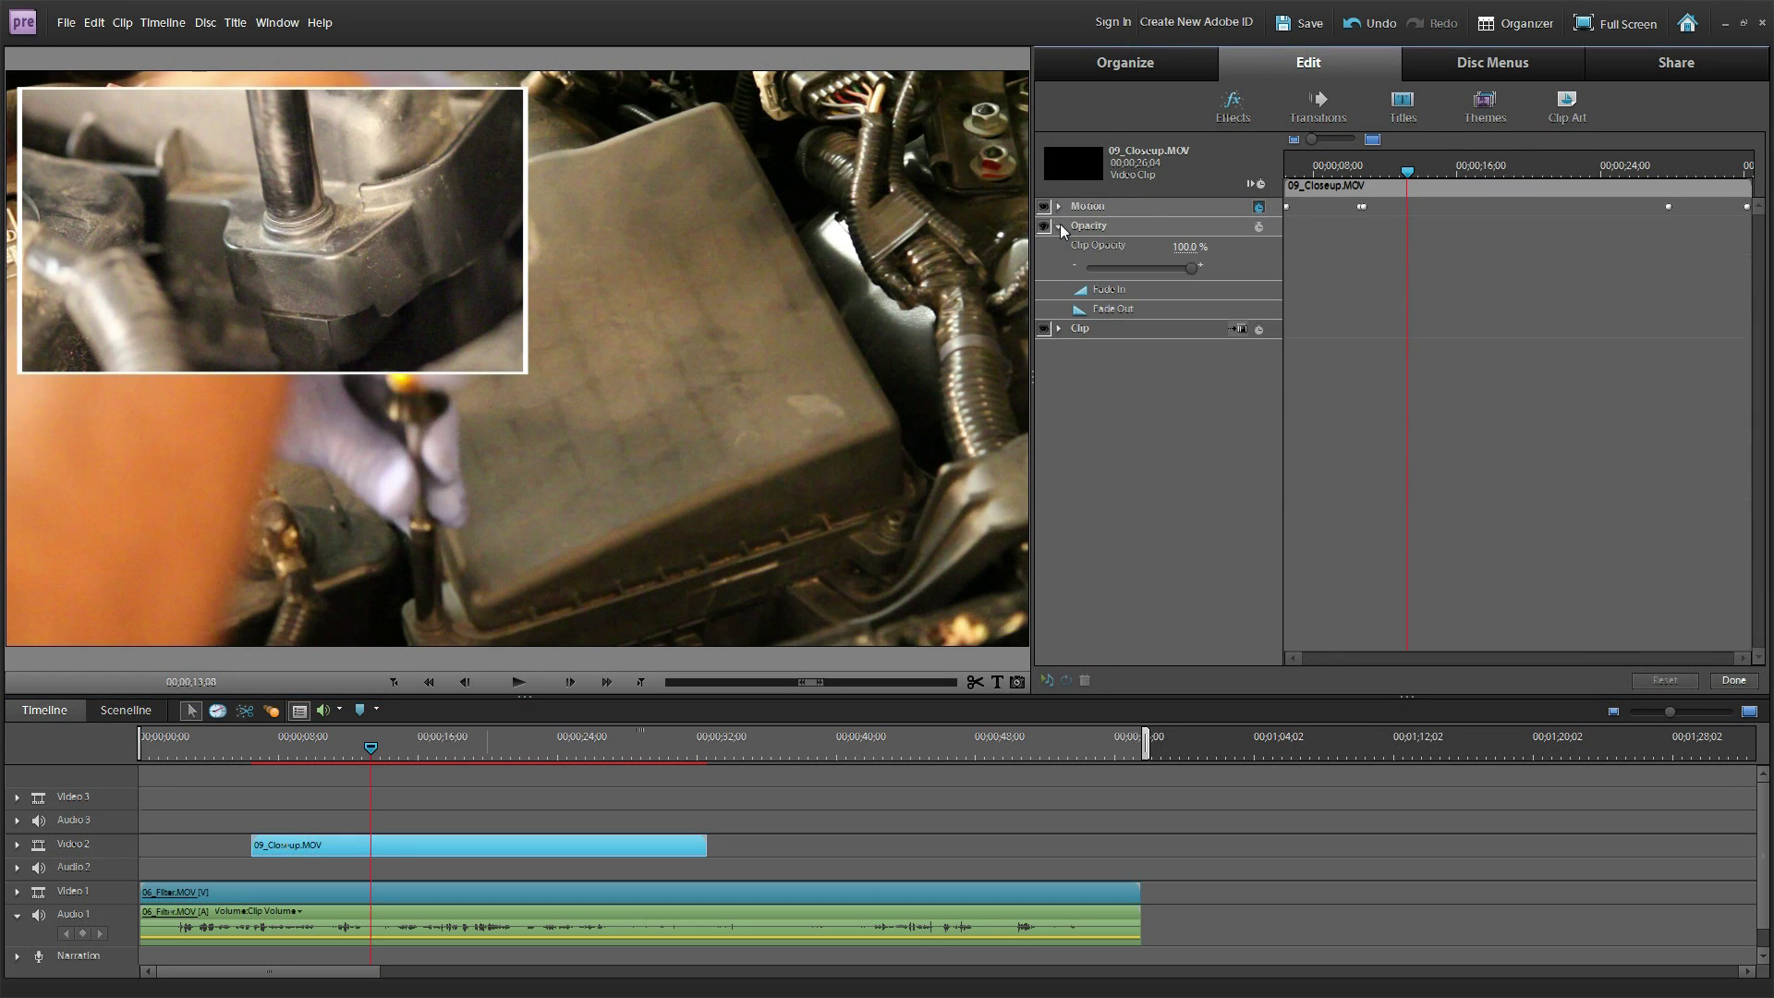
pyautogui.click(1084, 312)
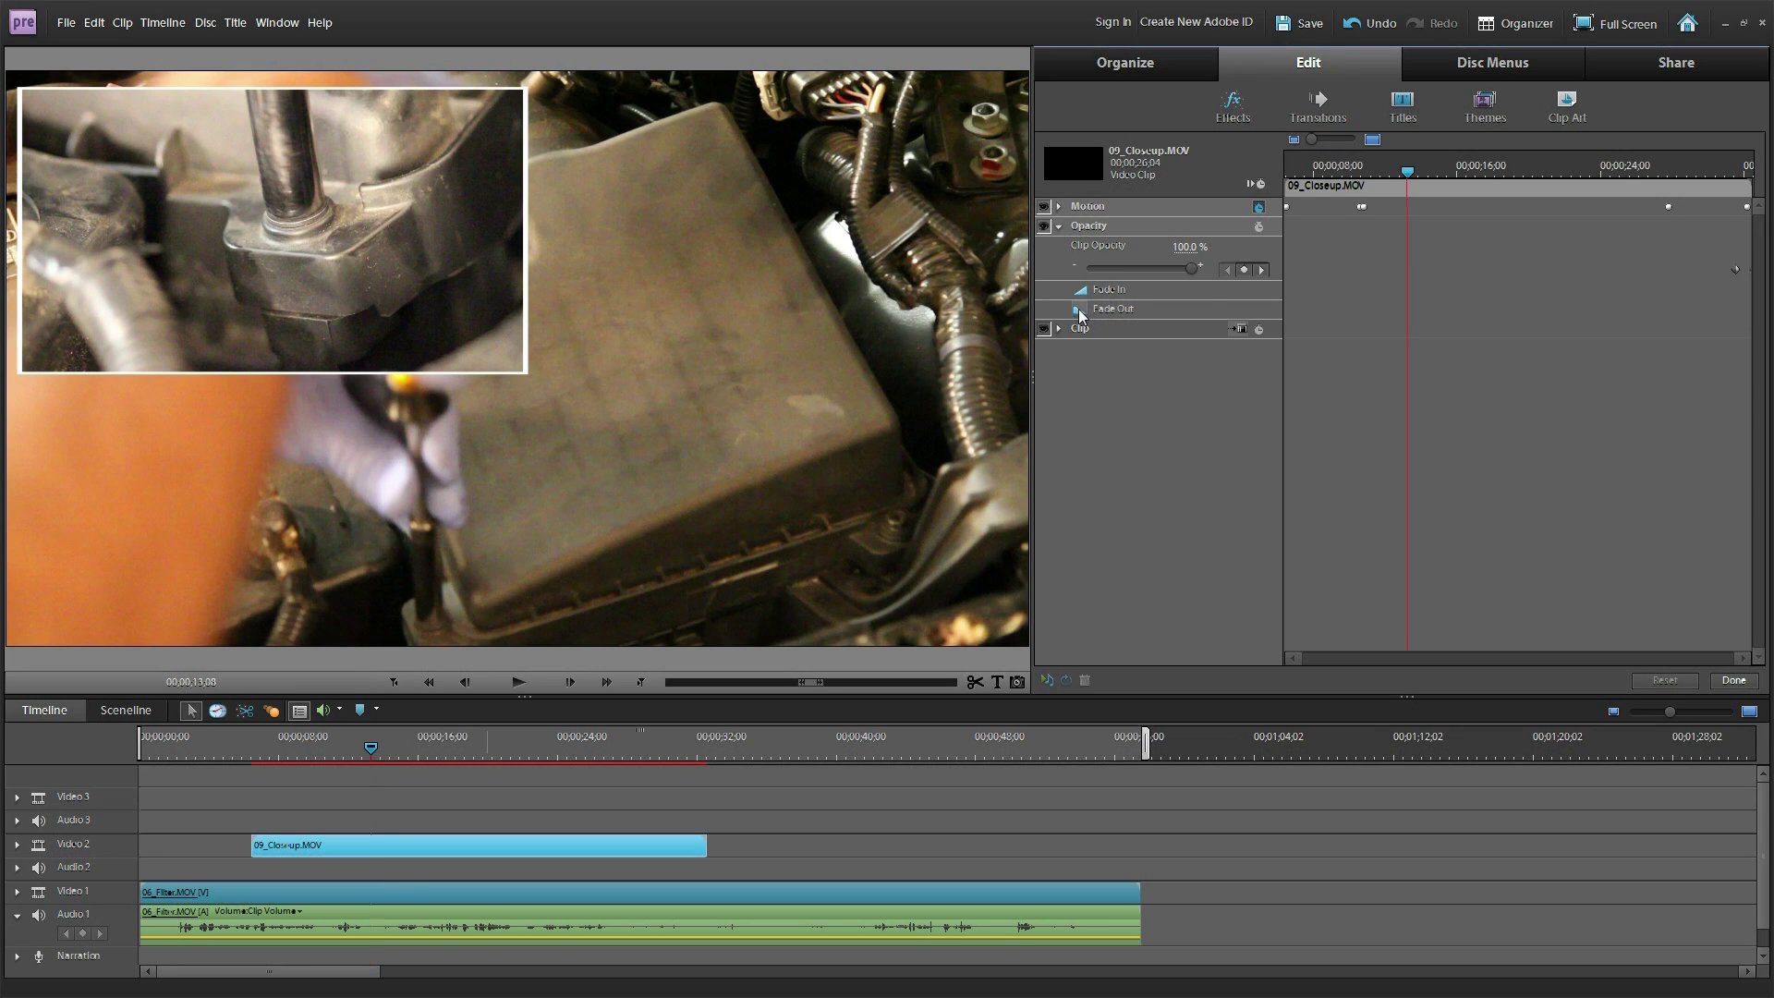
pyautogui.click(1084, 294)
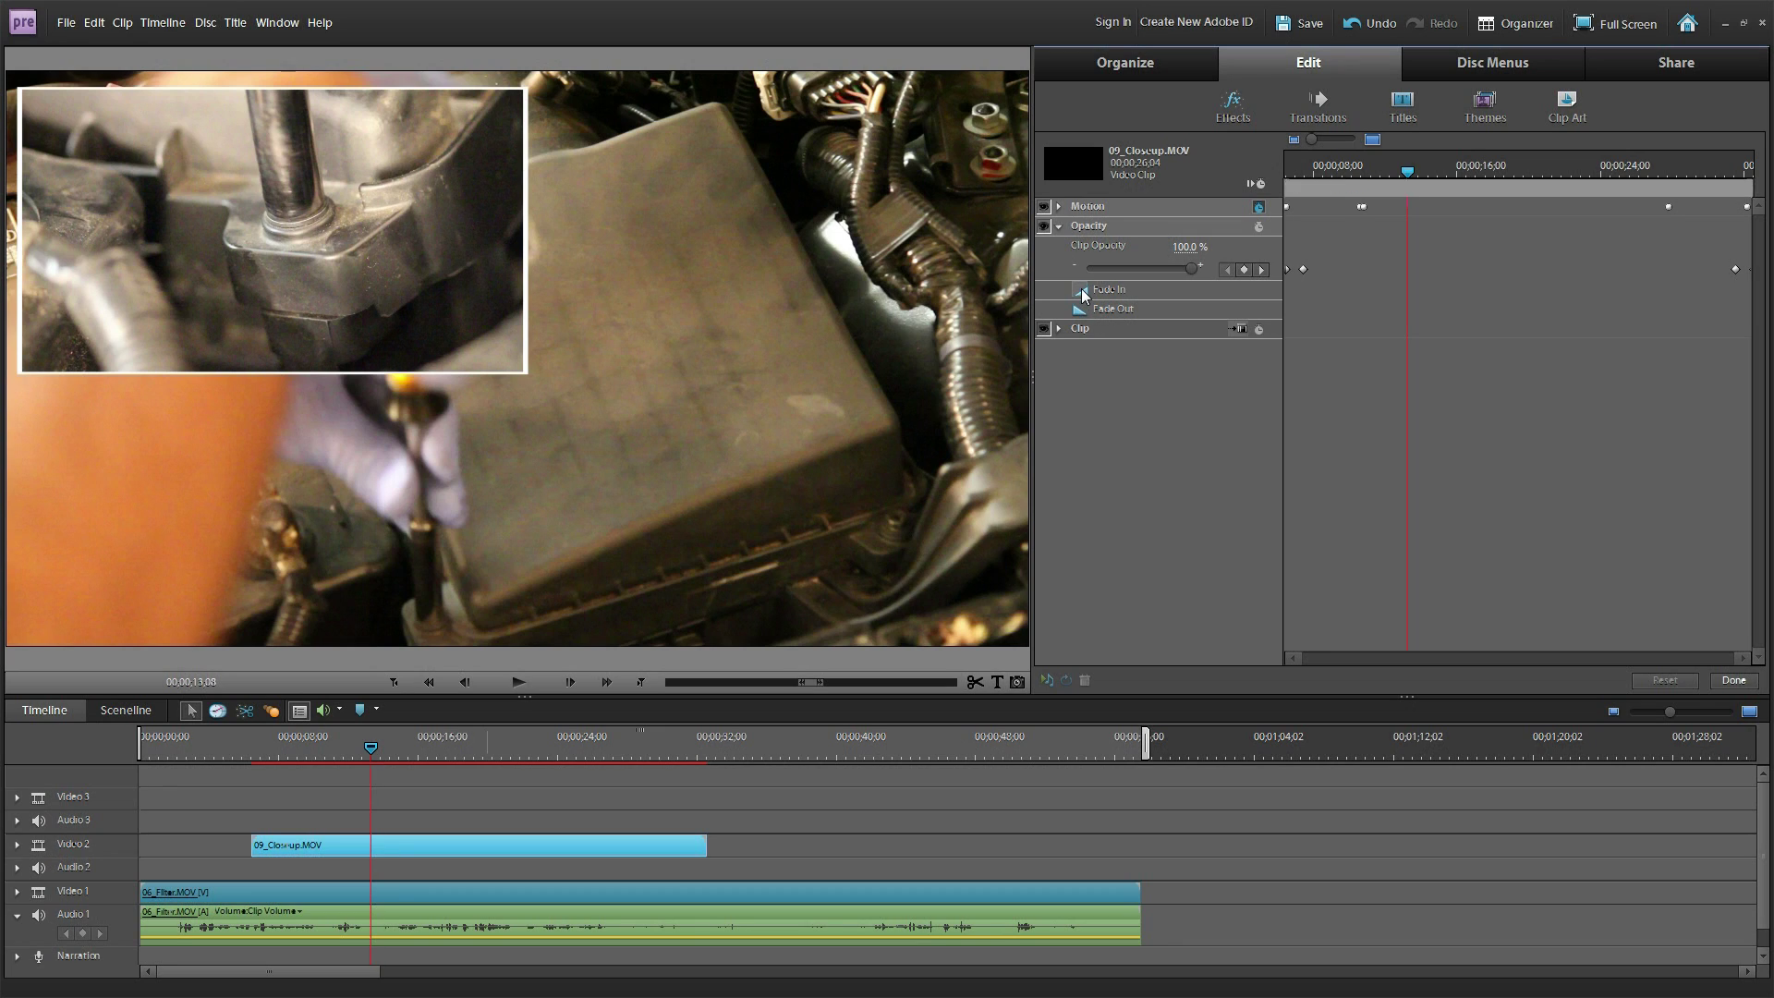
# Lengthen the close-up clip's fade-in by moving its full-opacity keyframe to about where the inset finishes growing, and scrub through it.
pyautogui.moveTo(1407, 175); pyautogui.dragTo(1281, 176)
pyautogui.moveTo(1310, 275); pyautogui.dragTo(1306, 271)
pyautogui.click(1313, 273)
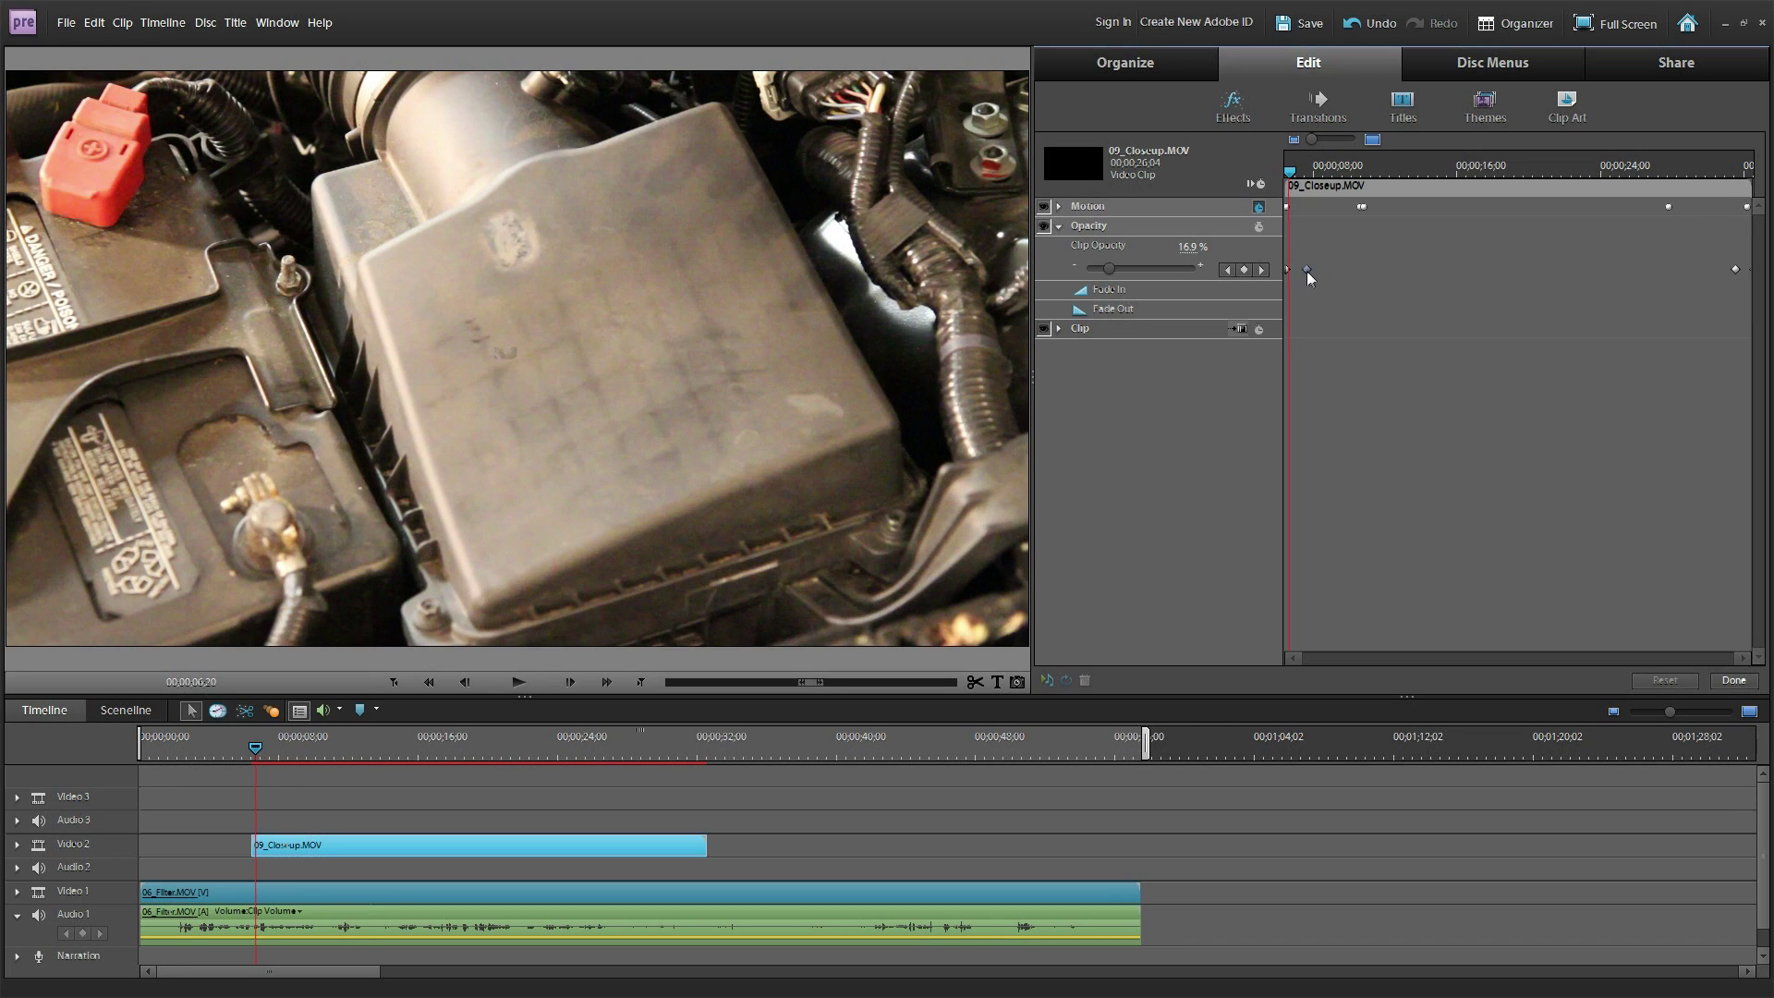
pyautogui.moveTo(1305, 269); pyautogui.dragTo(1357, 269)
pyautogui.moveTo(1294, 178); pyautogui.dragTo(1383, 182)
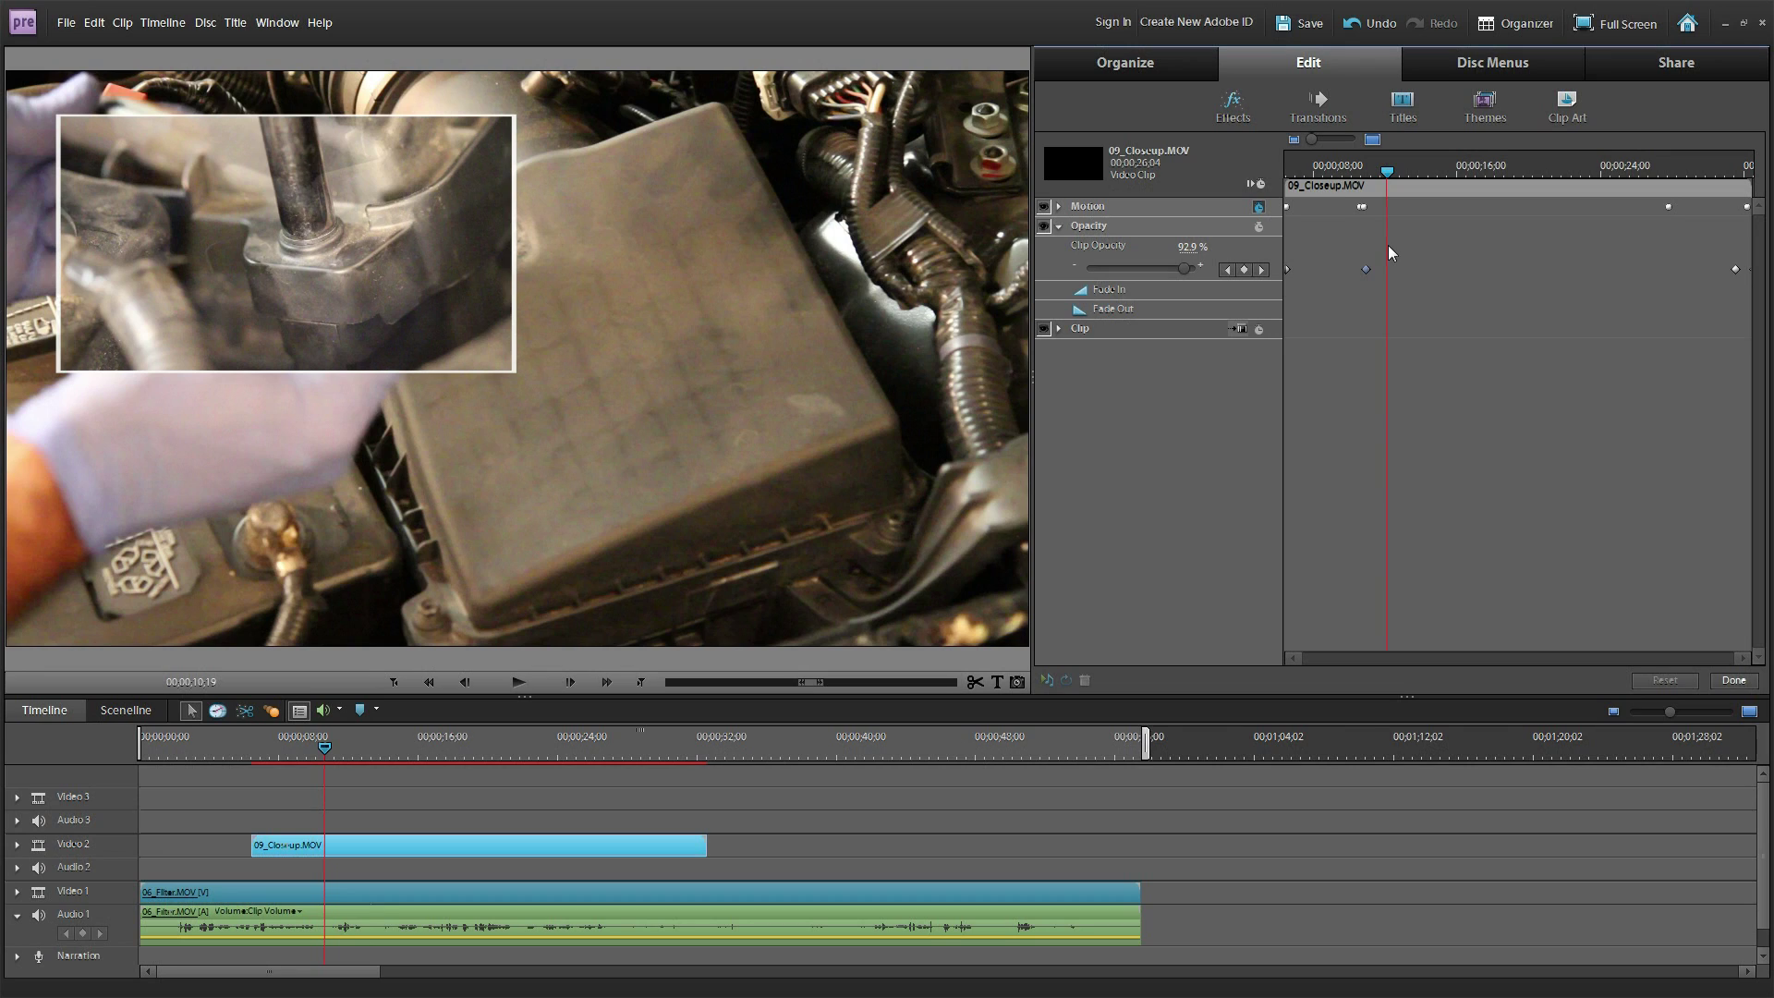
# Start the close-up's fade-out earlier, and shift both full-opacity keyframes together about four seconds toward the clip's end.
pyautogui.click(1736, 270)
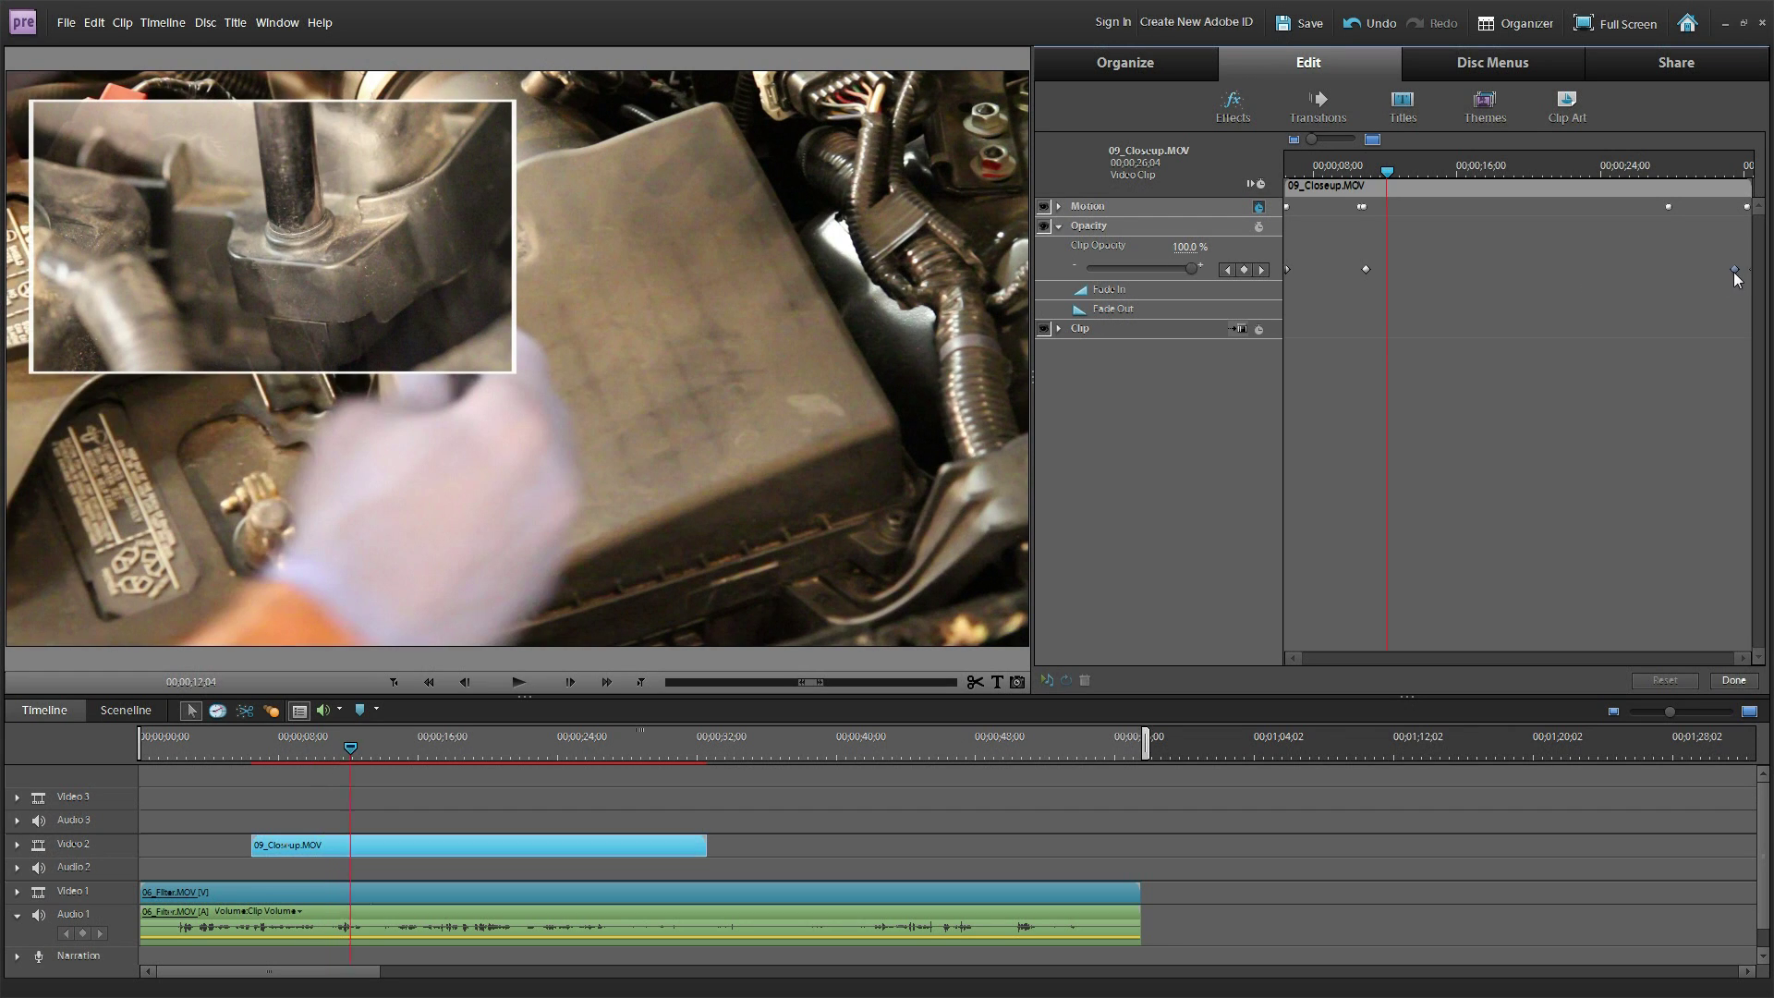
pyautogui.moveTo(1735, 268); pyautogui.dragTo(1547, 270)
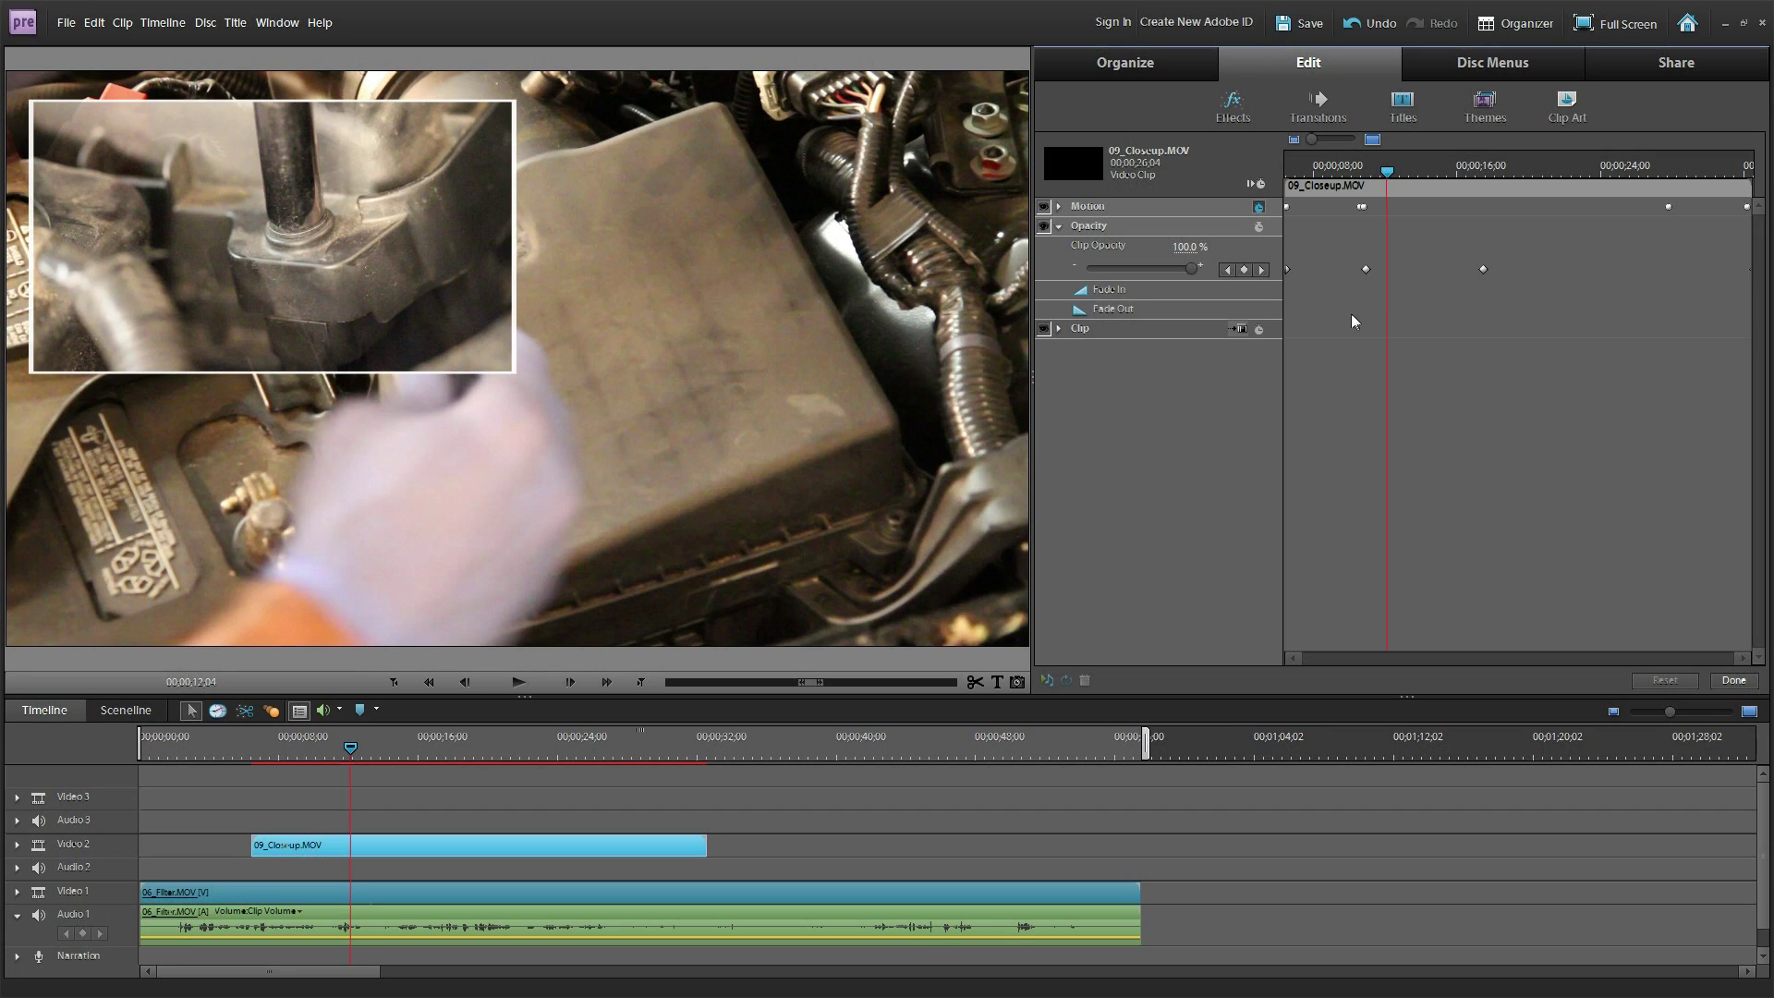
pyautogui.moveTo(1343, 317); pyautogui.dragTo(1515, 257)
pyautogui.moveTo(1483, 270); pyautogui.dragTo(1559, 269)
pyautogui.moveTo(1388, 173); pyautogui.dragTo(1464, 178)
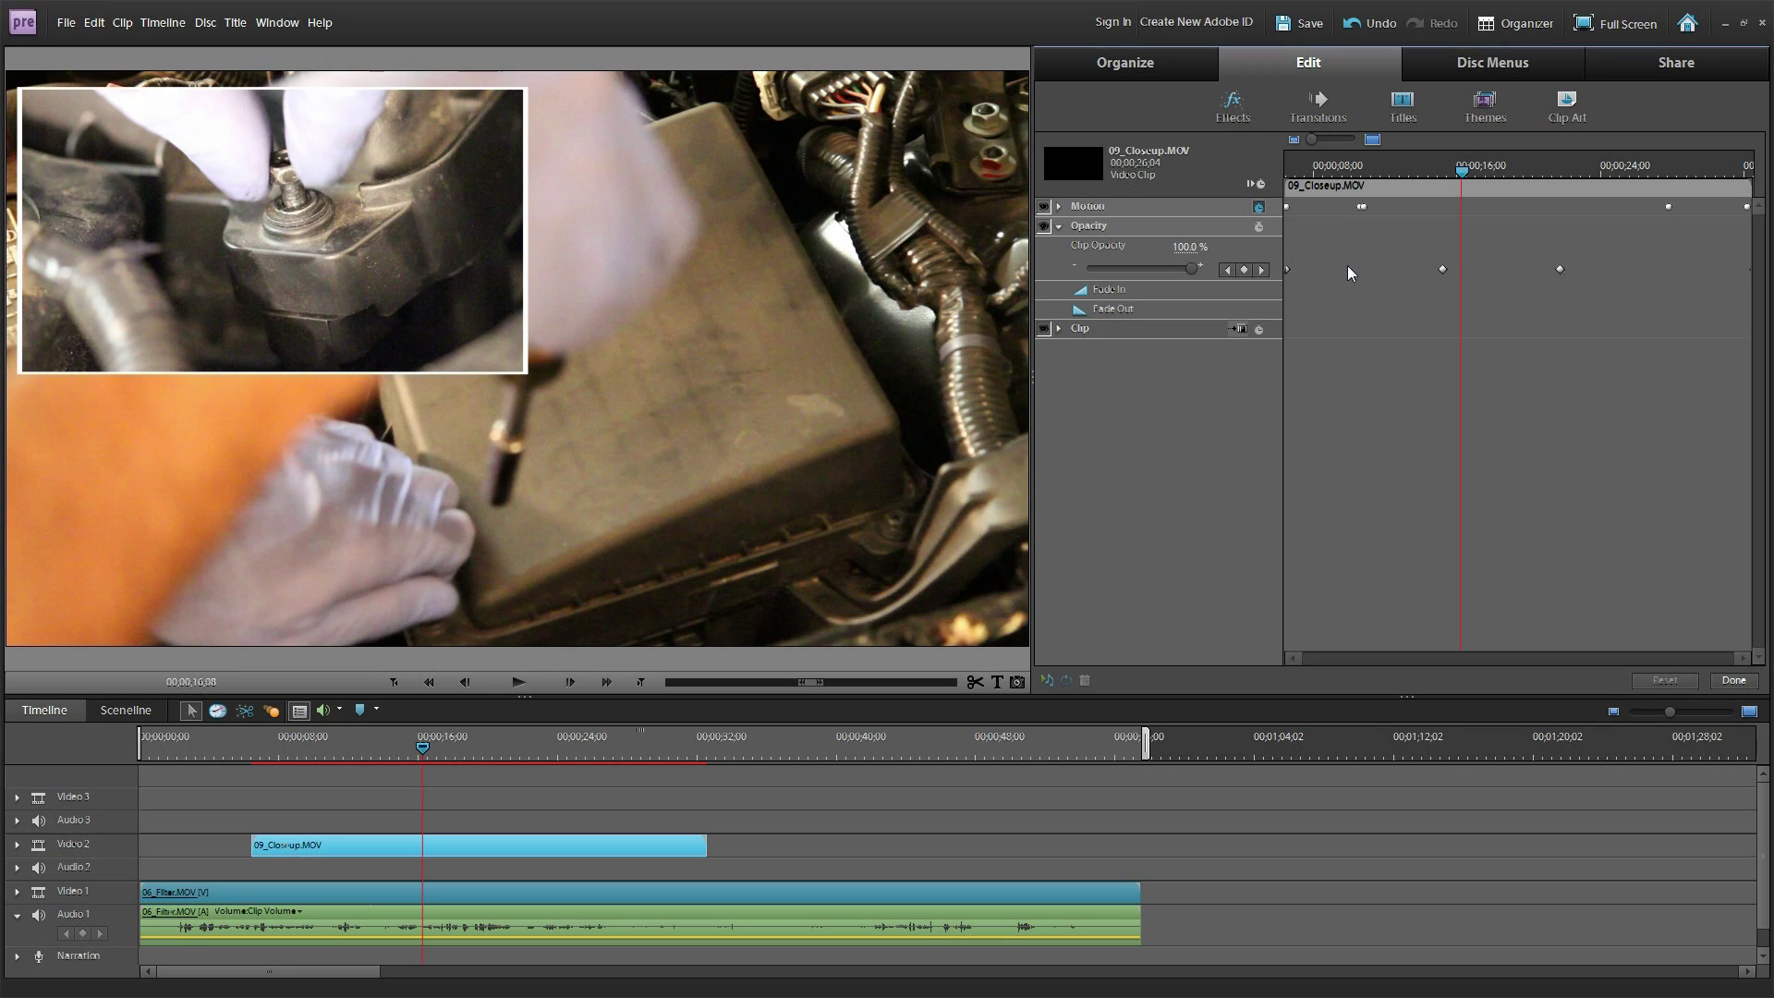
# Hide and redisplay the close-up clip's keyframe timeline twice.
pyautogui.click(1257, 184)
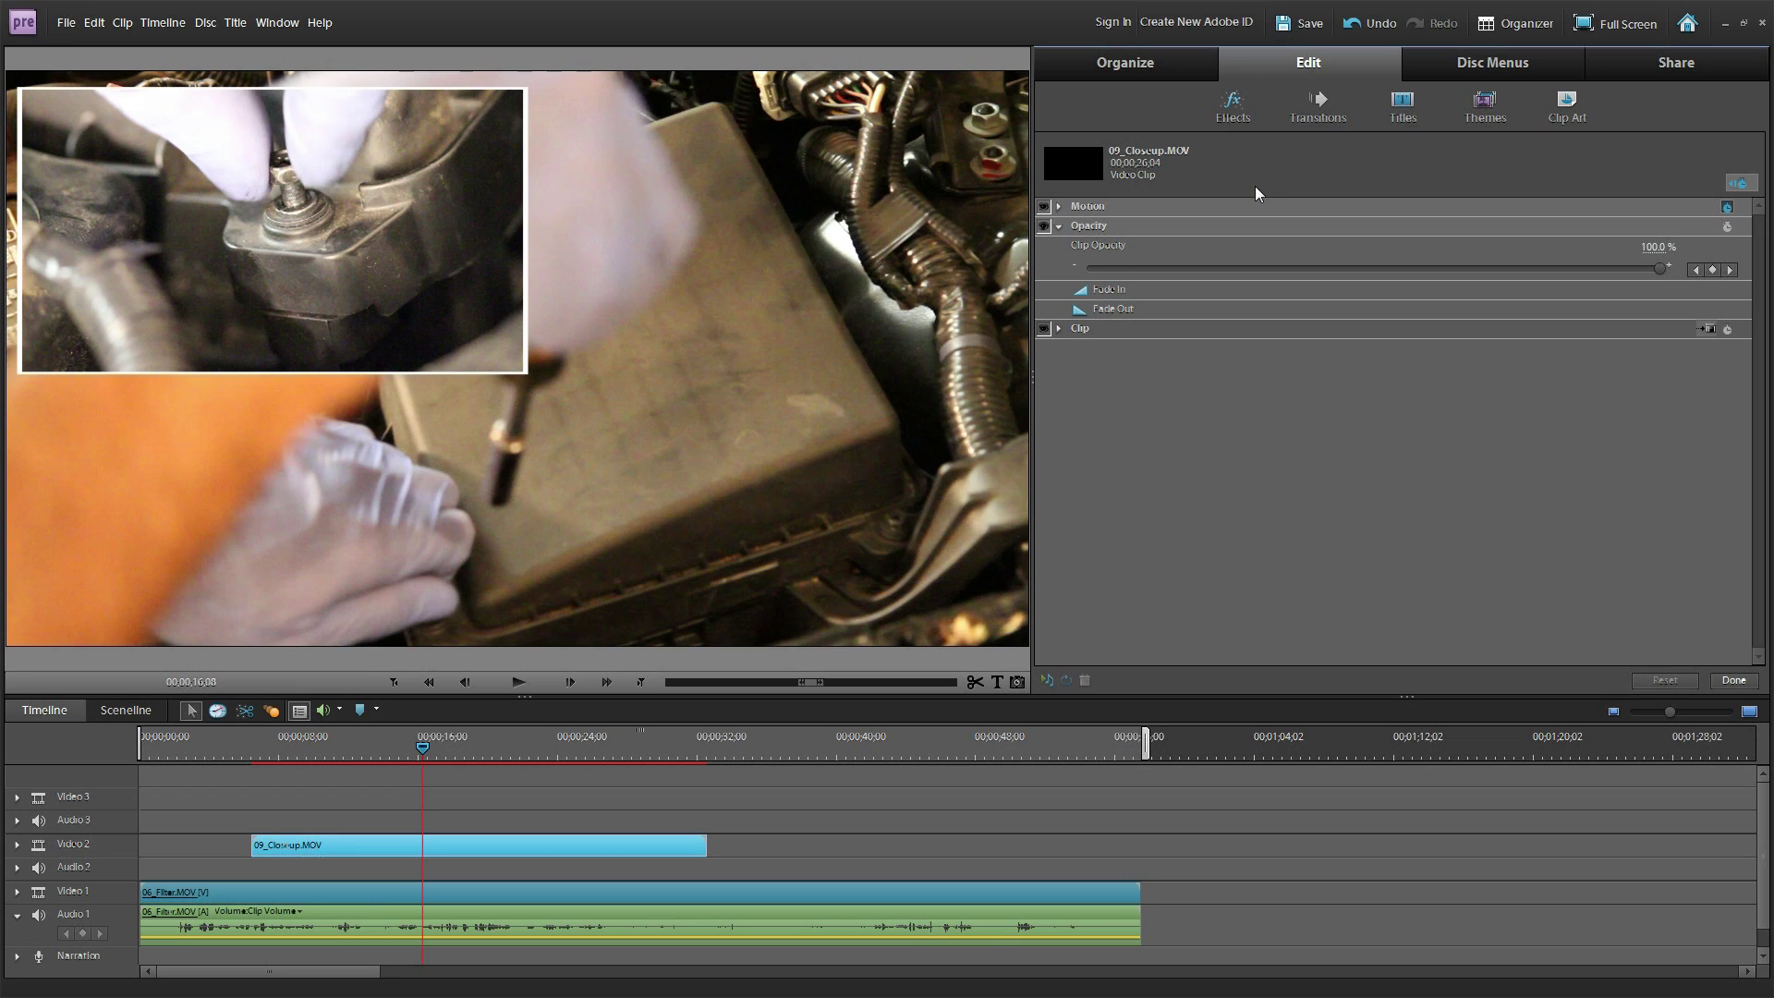
pyautogui.click(1739, 186)
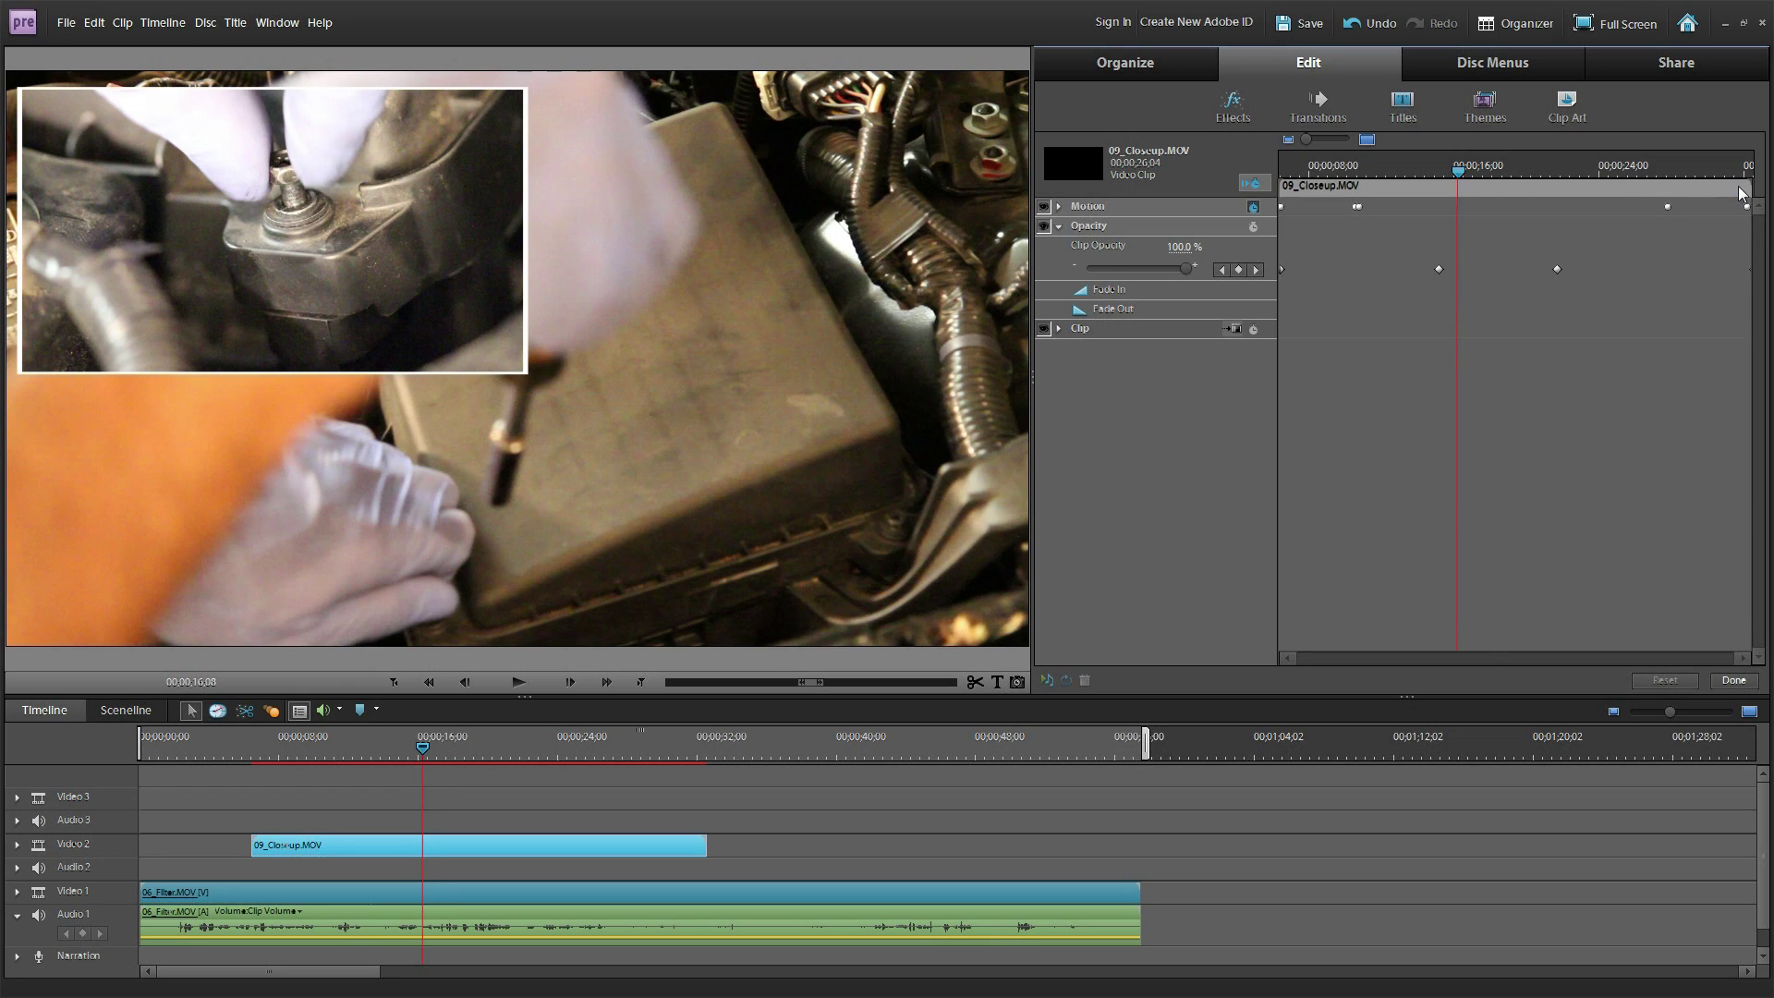
pyautogui.click(1265, 184)
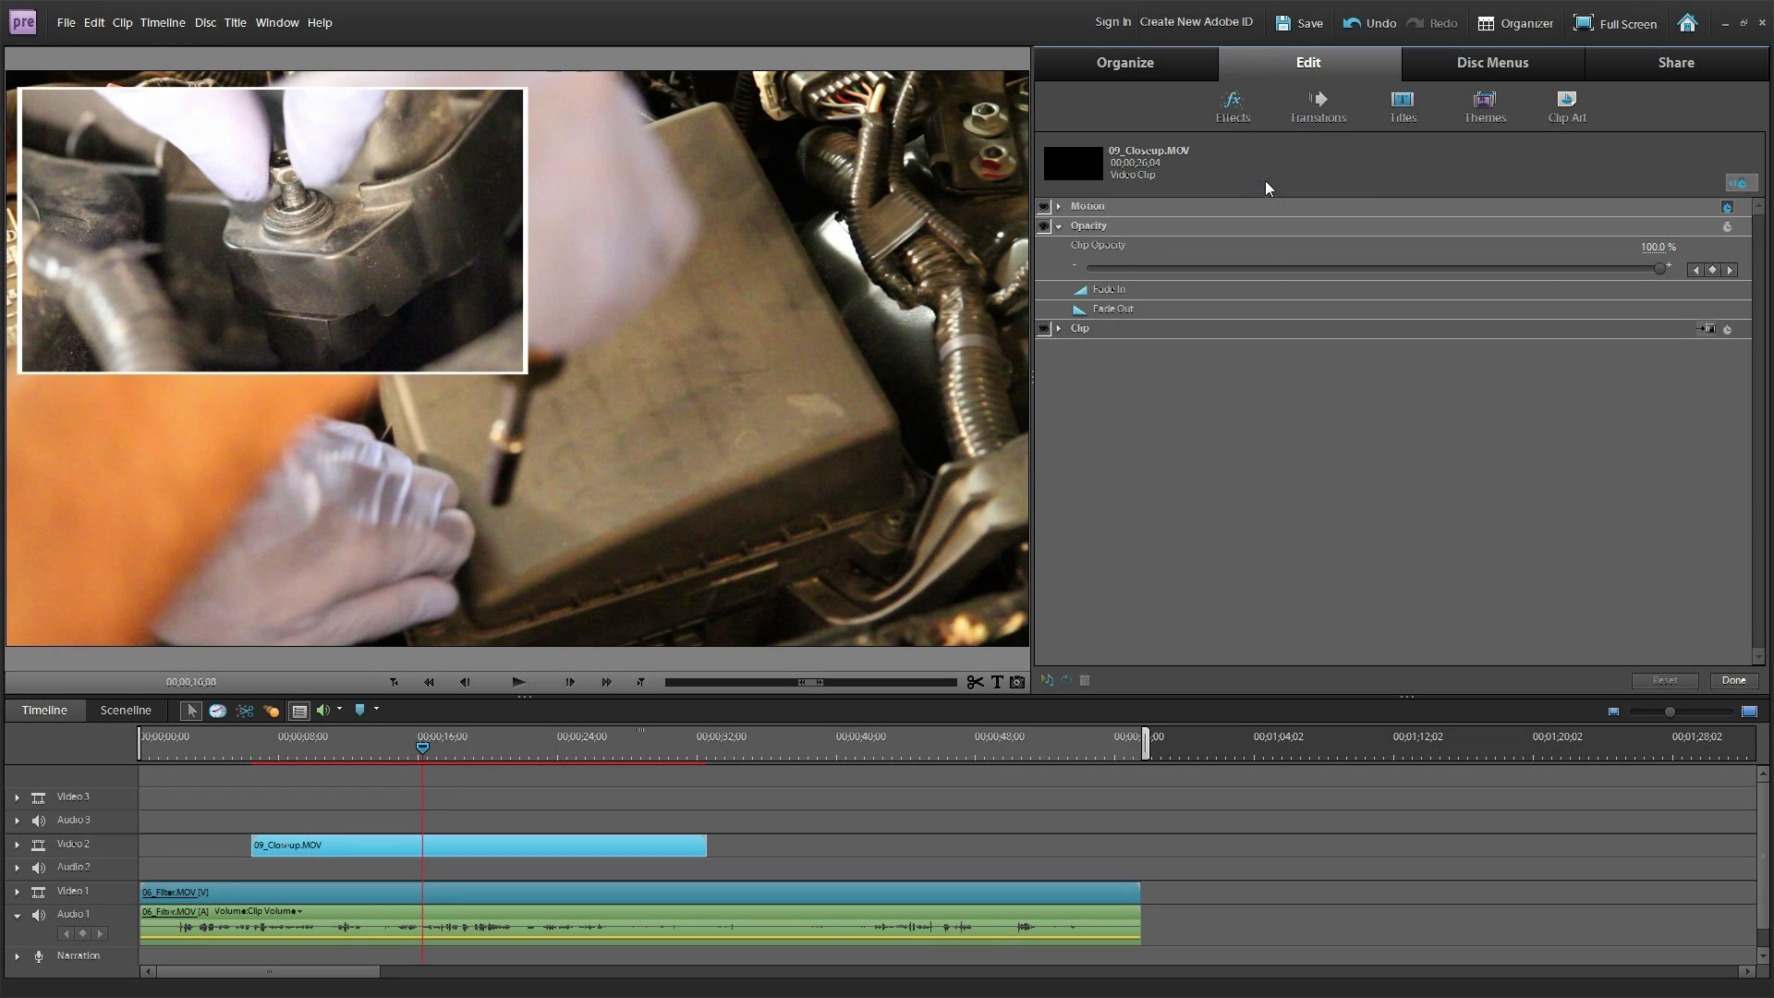
pyautogui.click(1739, 187)
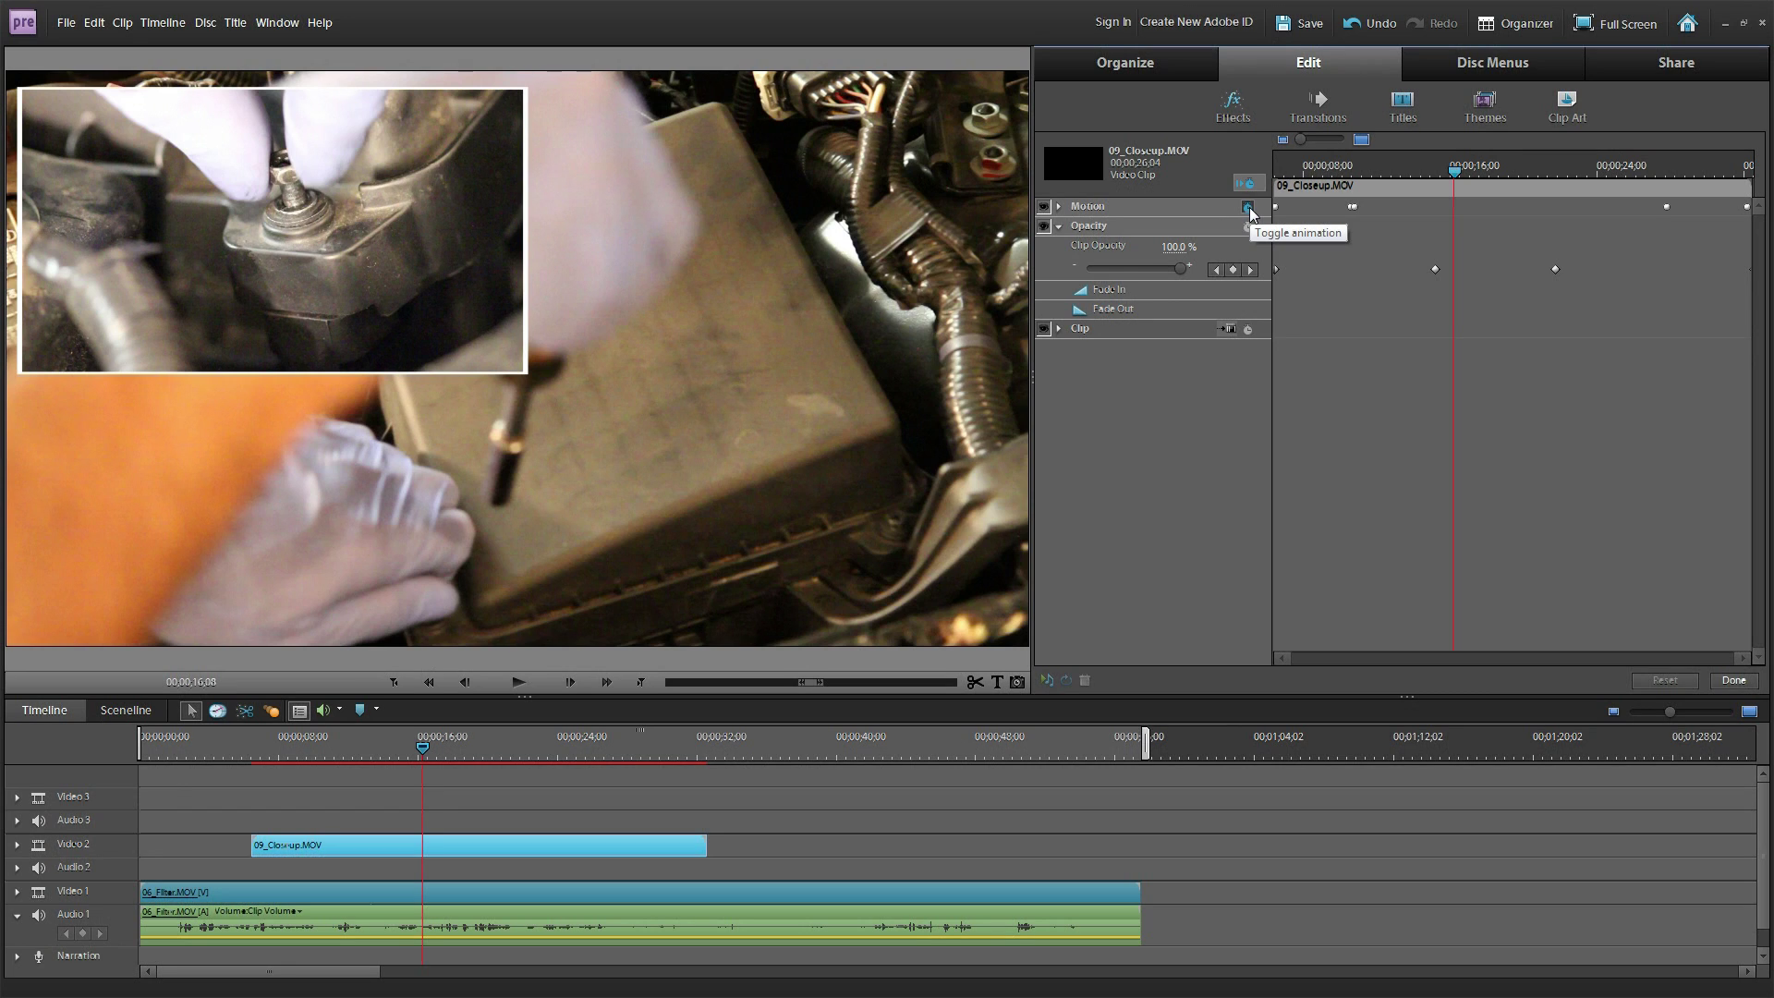
# Review the close-up clip's Motion keyframes, collapse the effect settings, and finish editing the effects.
pyautogui.click(1058, 207)
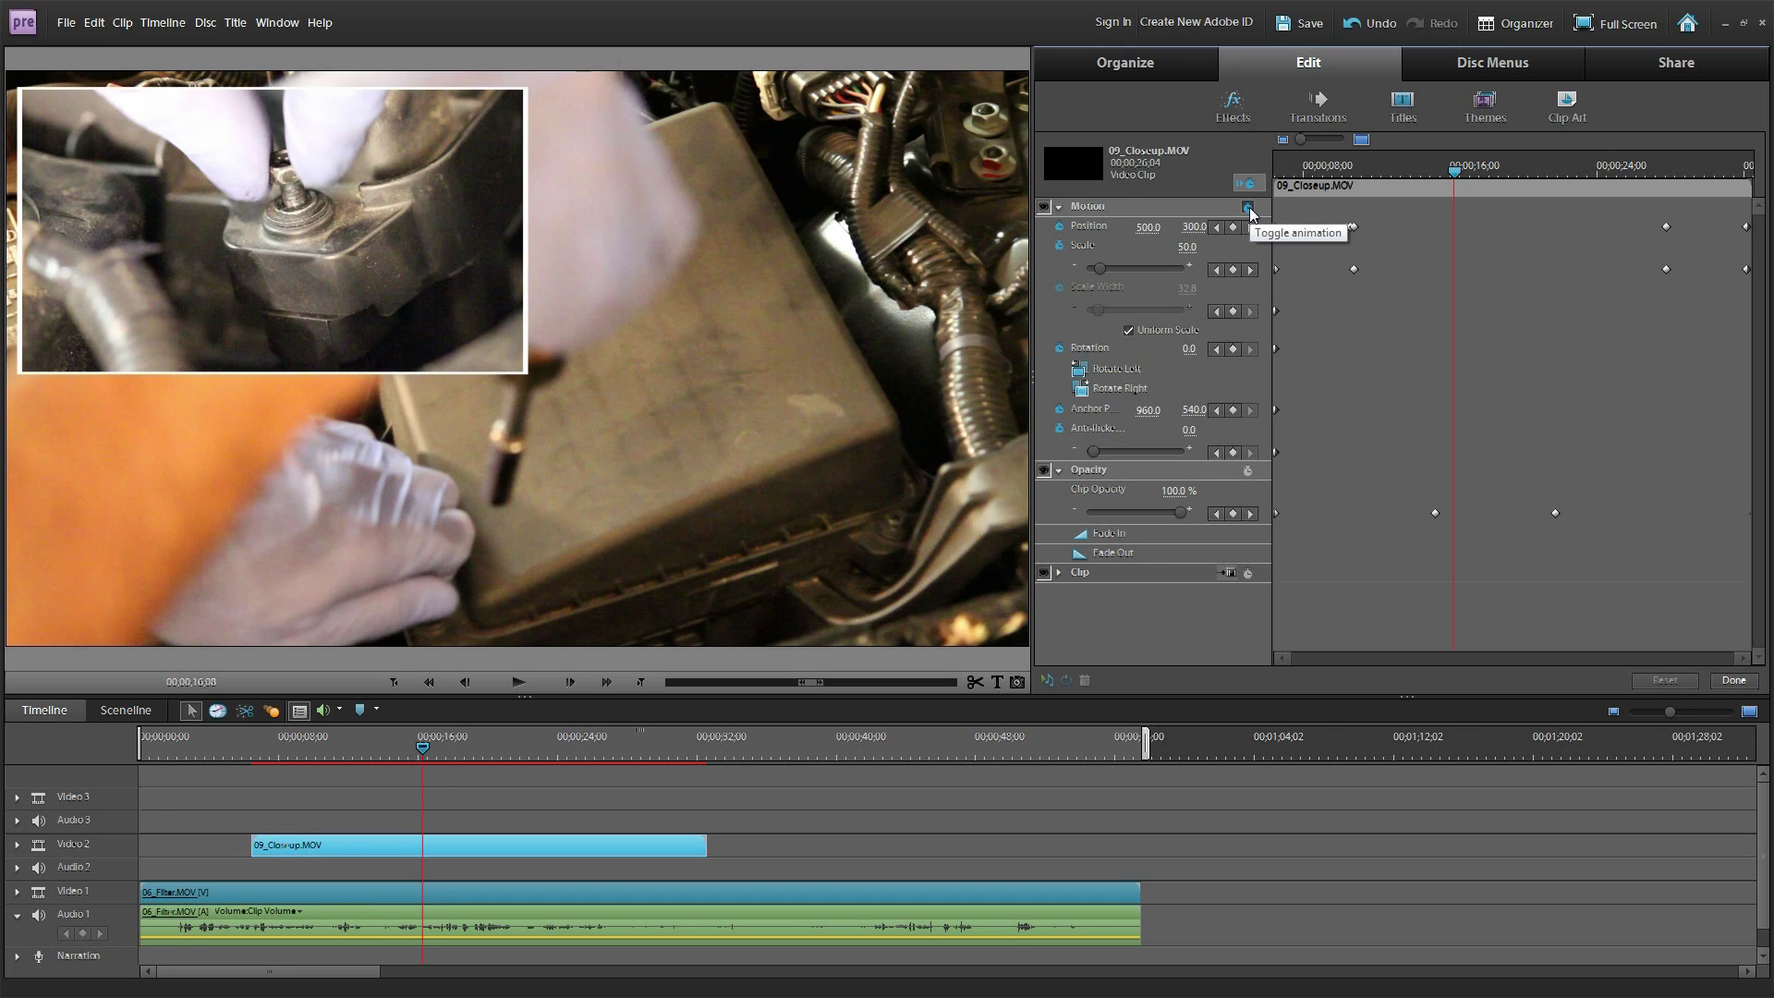
pyautogui.click(1061, 208)
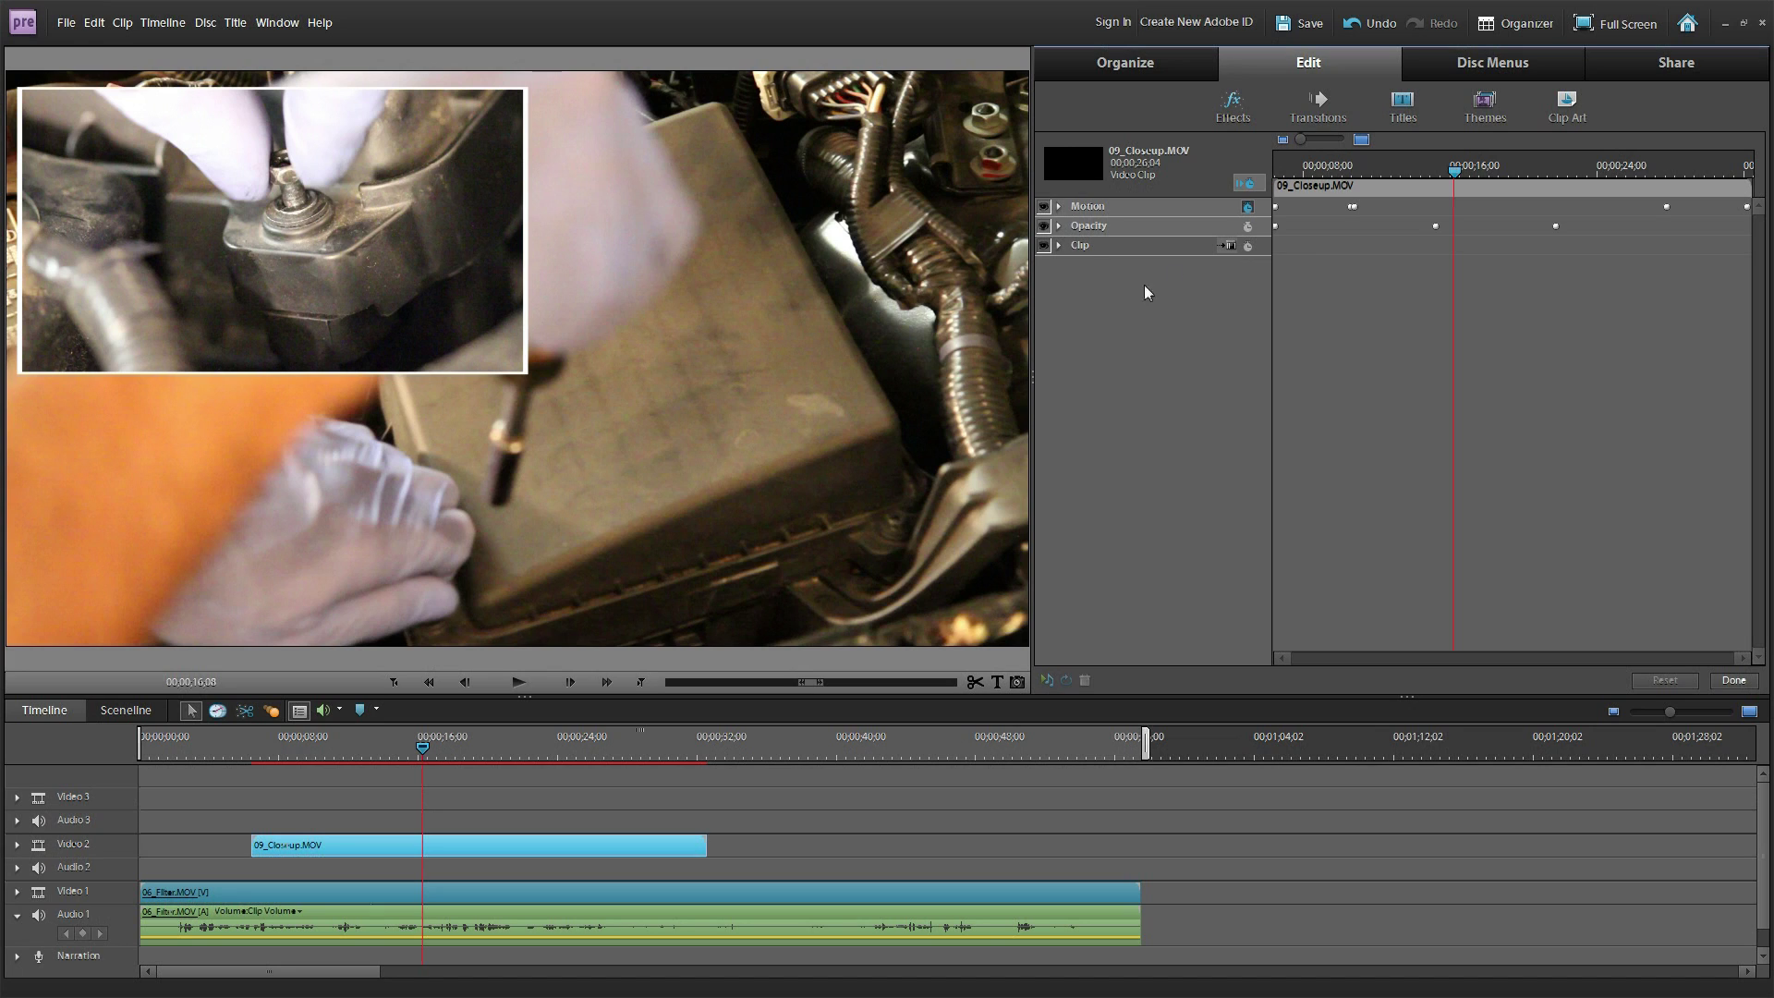
pyautogui.click(1735, 680)
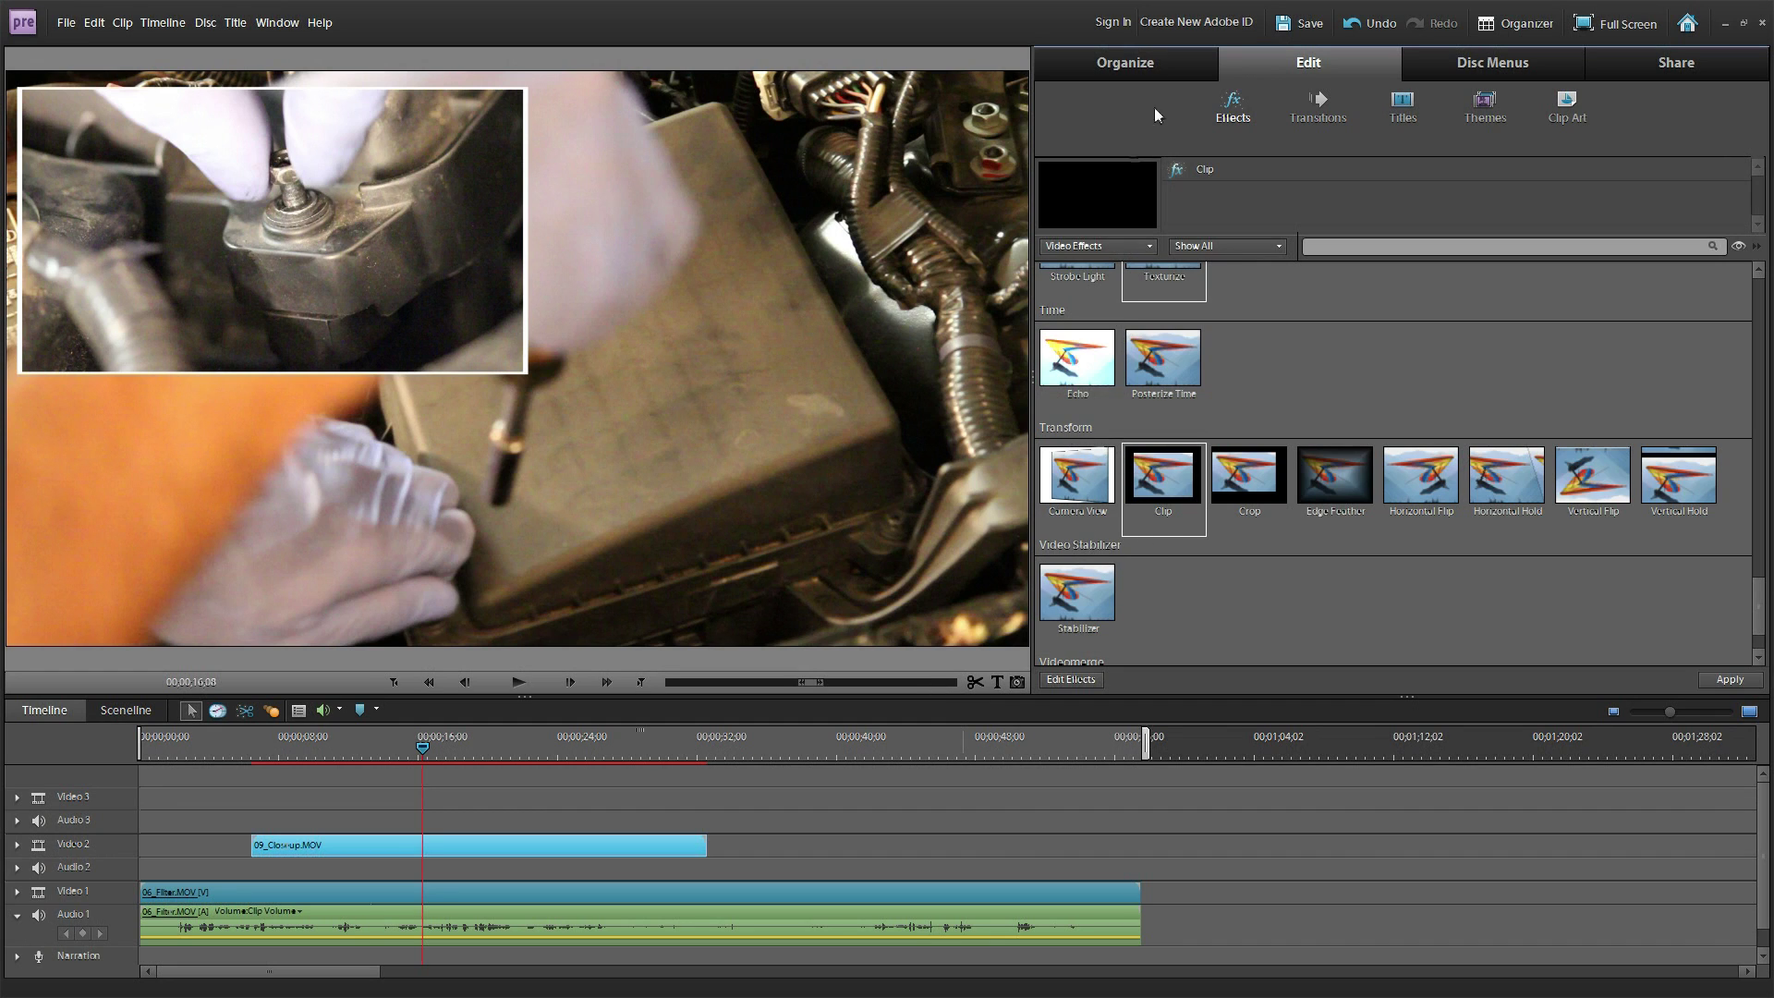
# Place 10_ToolCloseUP.MOV from the project media on the Video 3 track at about 00;00;22;29 and delete its audio.
pyautogui.click(1151, 63)
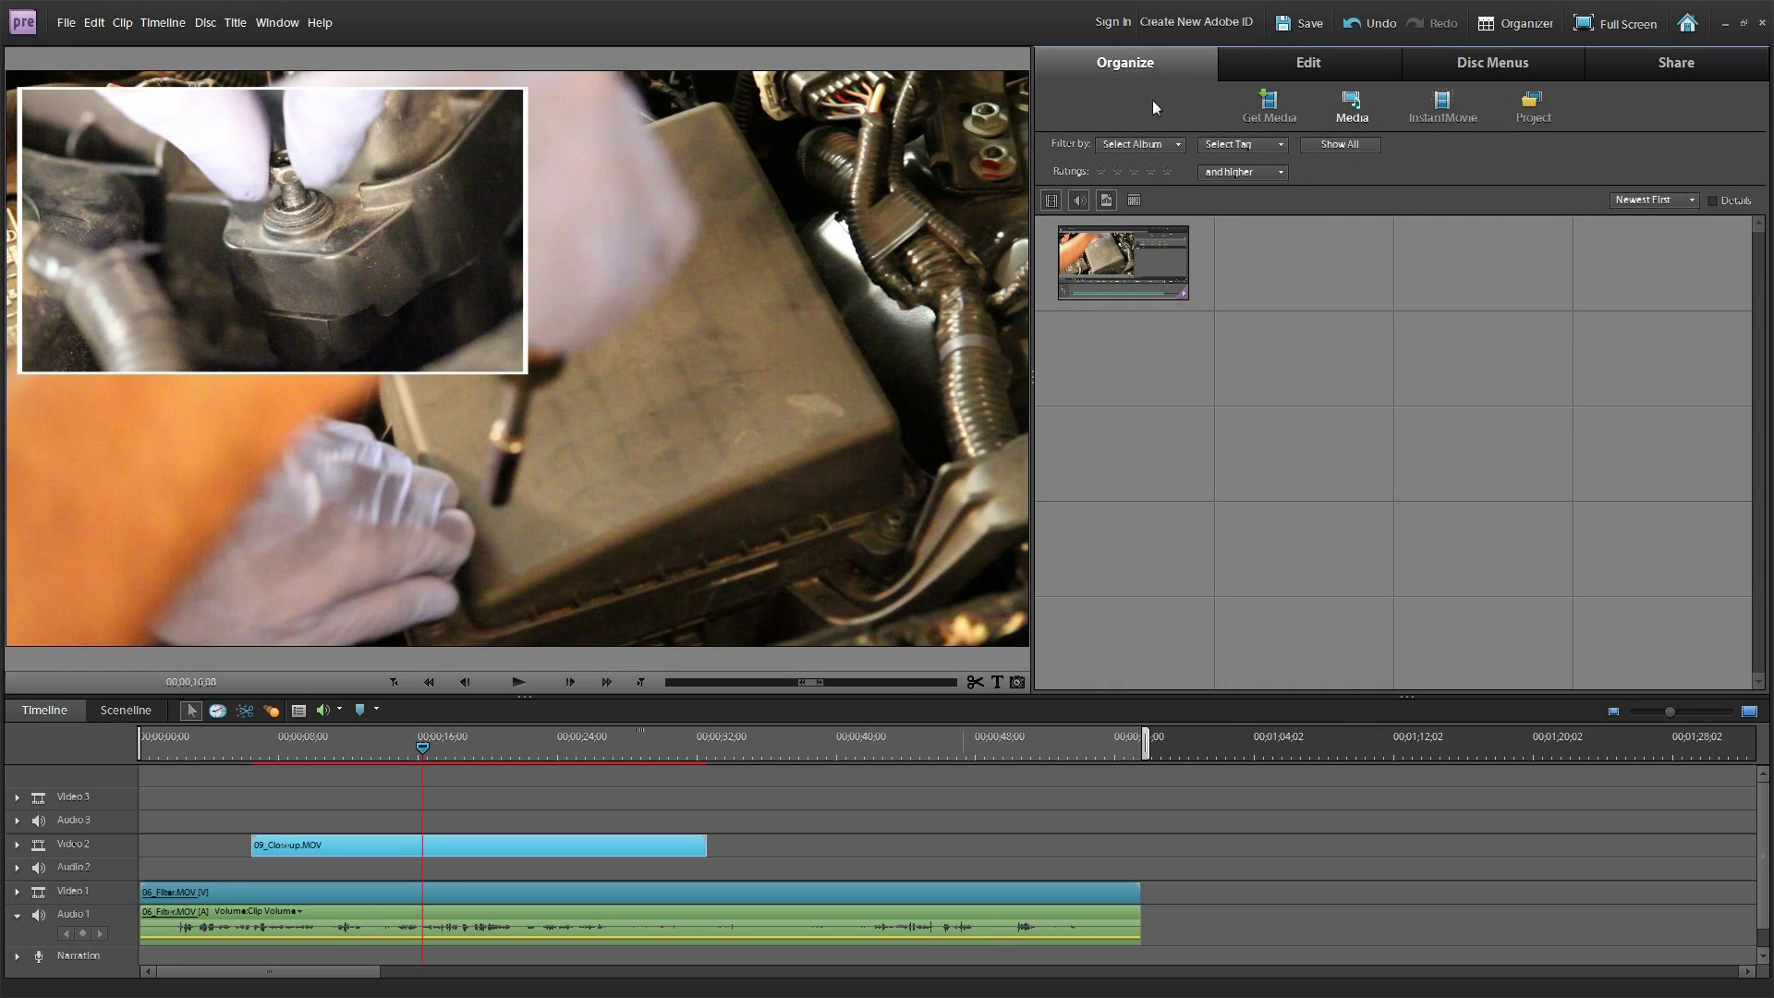
pyautogui.click(1538, 122)
pyautogui.click(1165, 281)
pyautogui.click(1147, 277)
pyautogui.click(1085, 275)
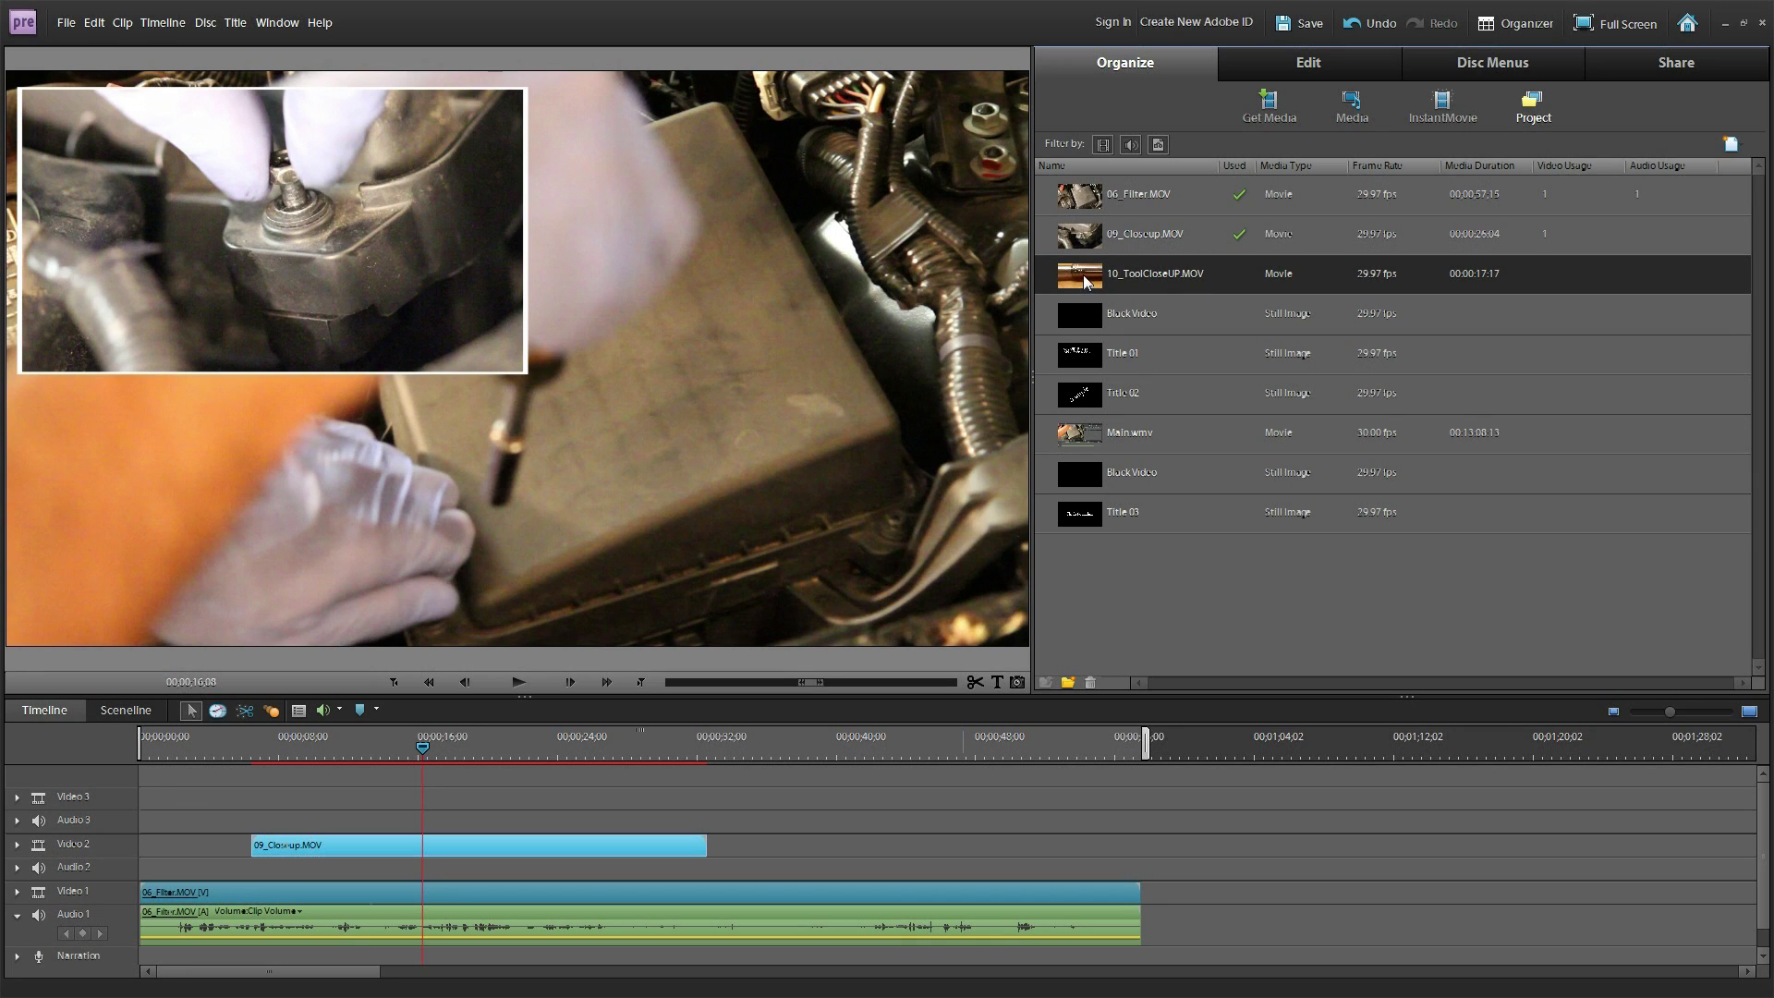
pyautogui.moveTo(691, 723); pyautogui.dragTo(542, 811)
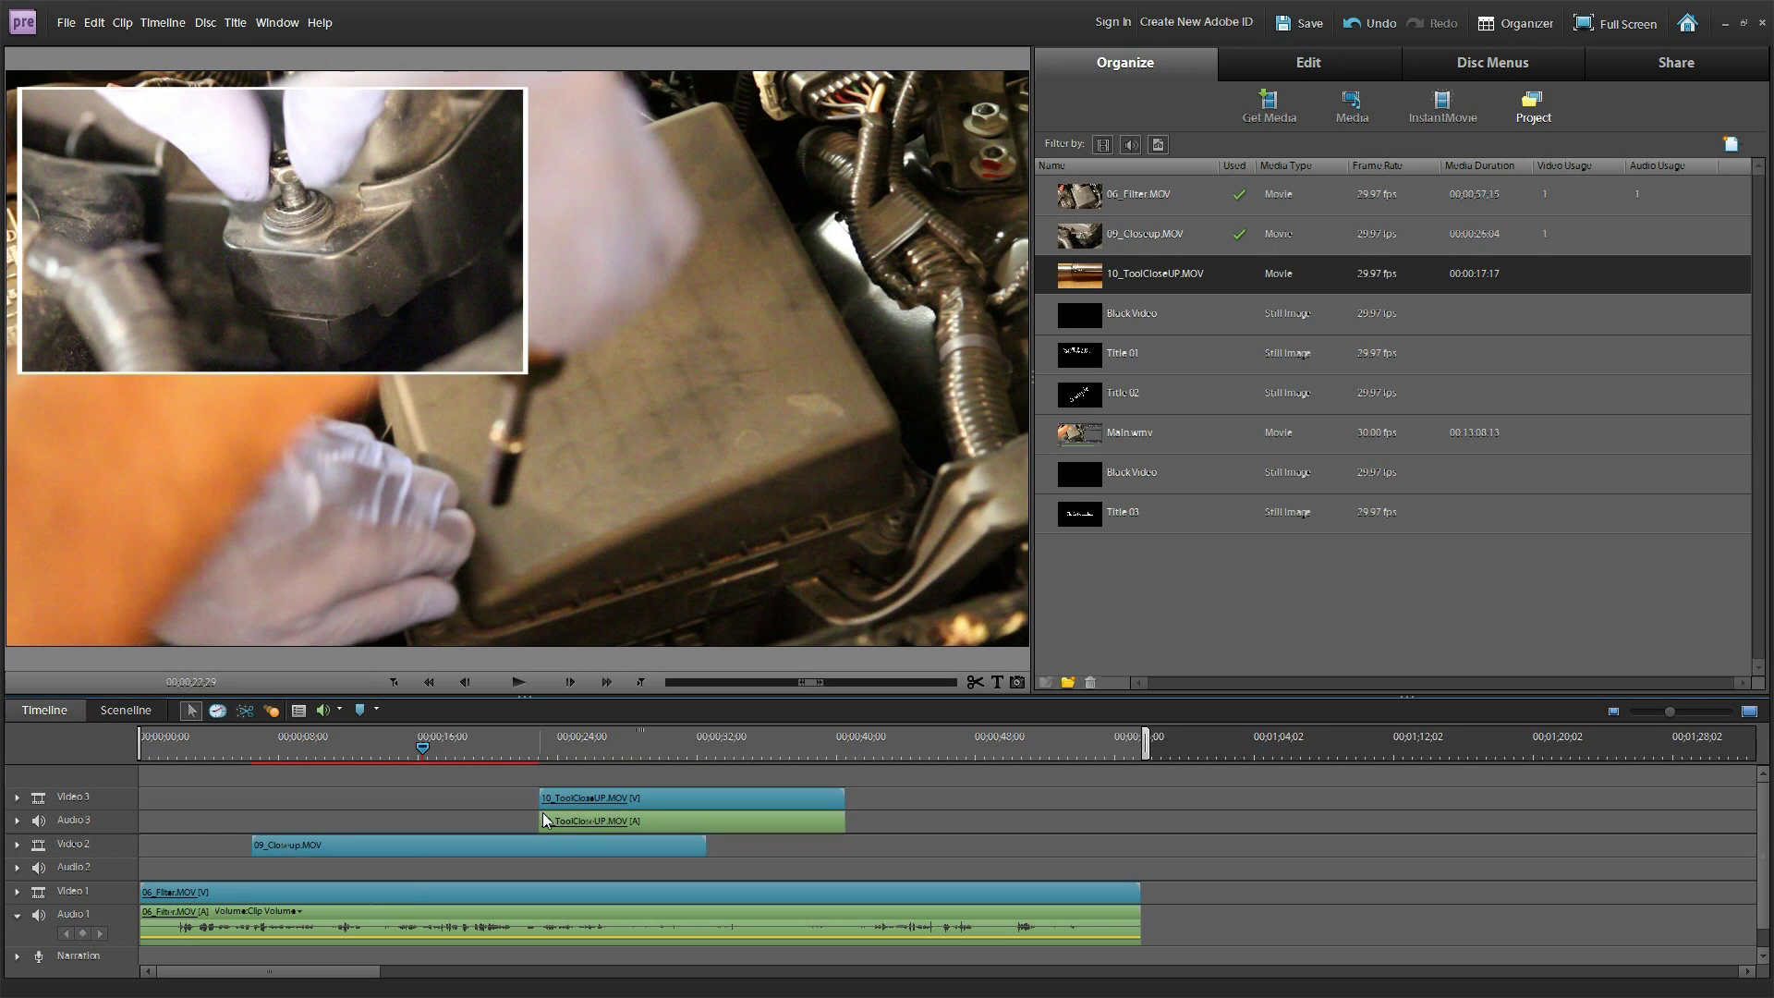
pyautogui.rightClick(752, 811)
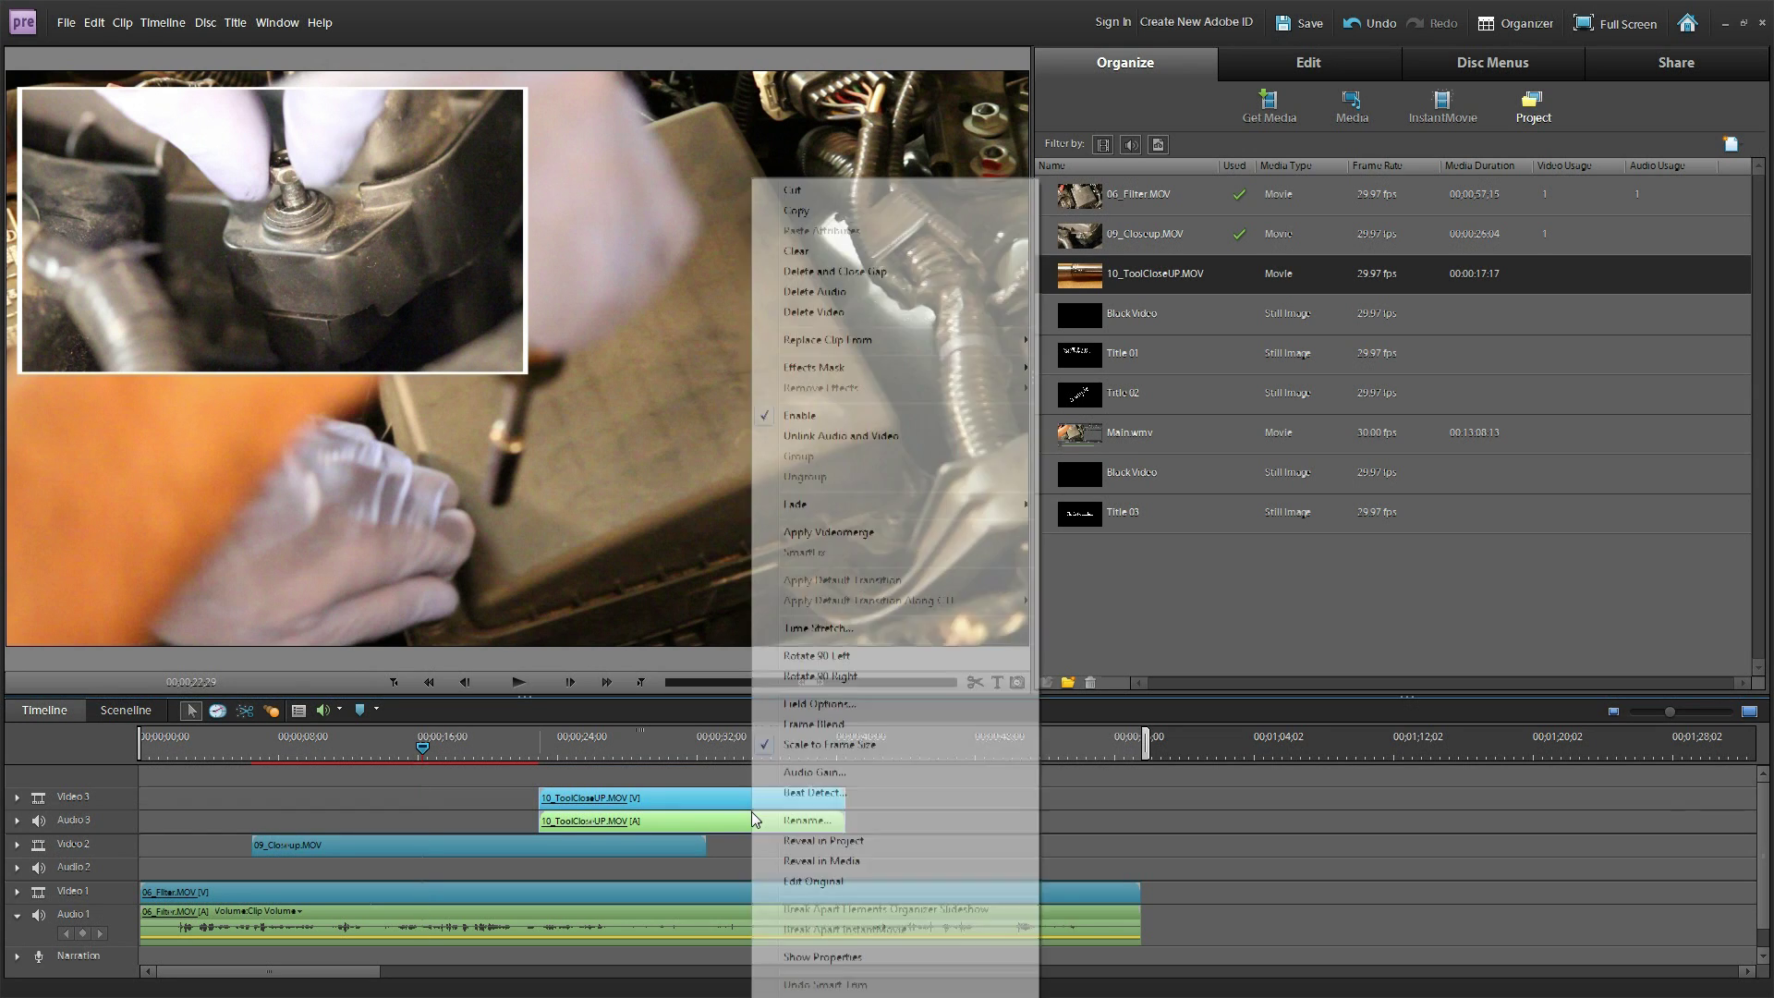
pyautogui.click(839, 291)
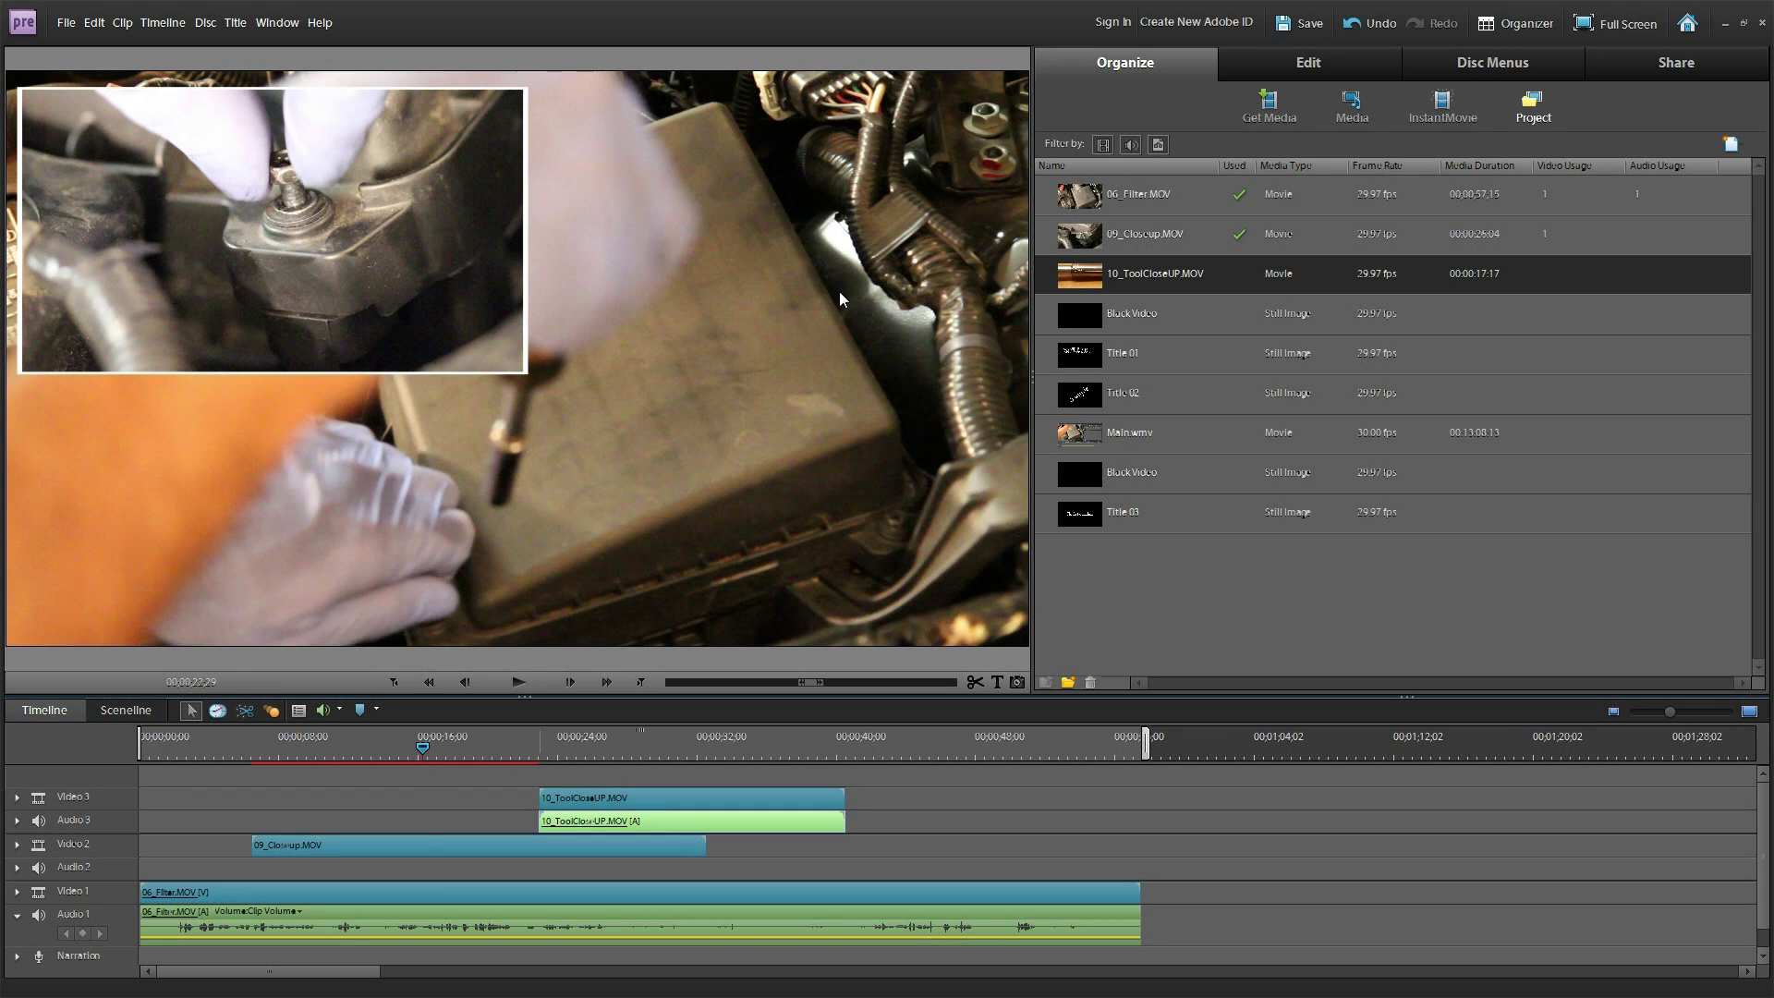
# At about 00;00;25;19, shrink the tool close-up to roughly half the frame's width and place it in the frame's lower-right area.
pyautogui.click(588, 753)
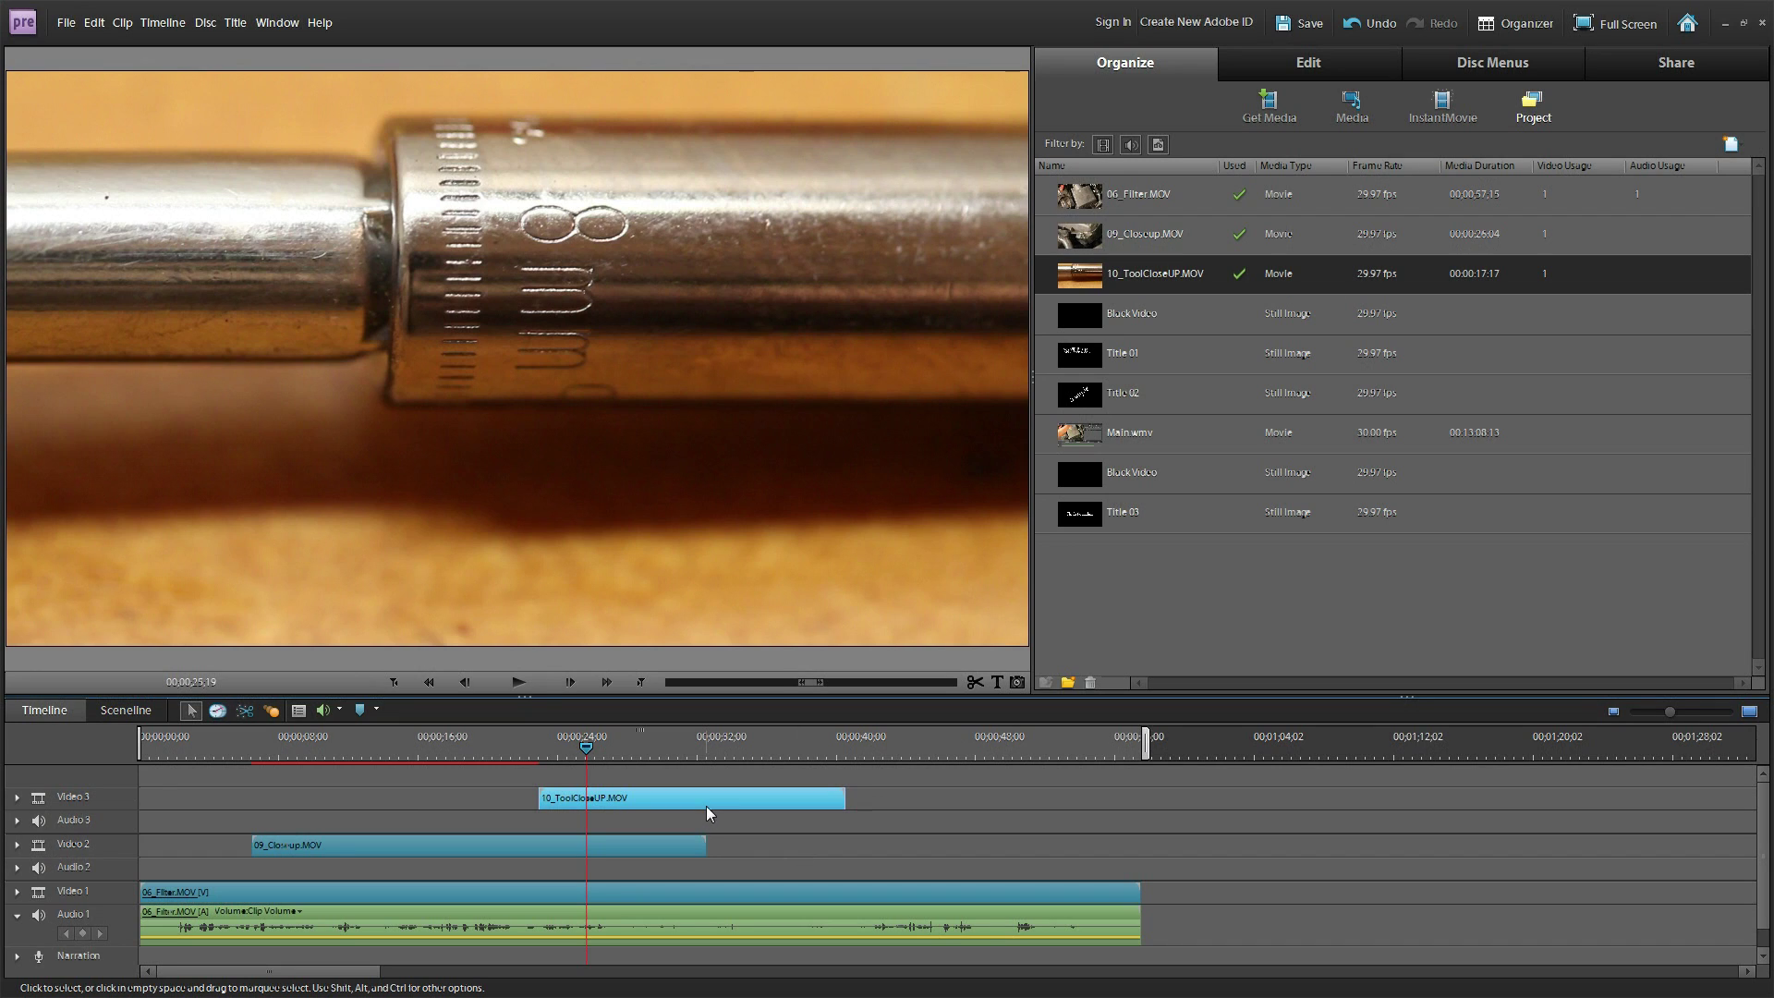
pyautogui.click(864, 569)
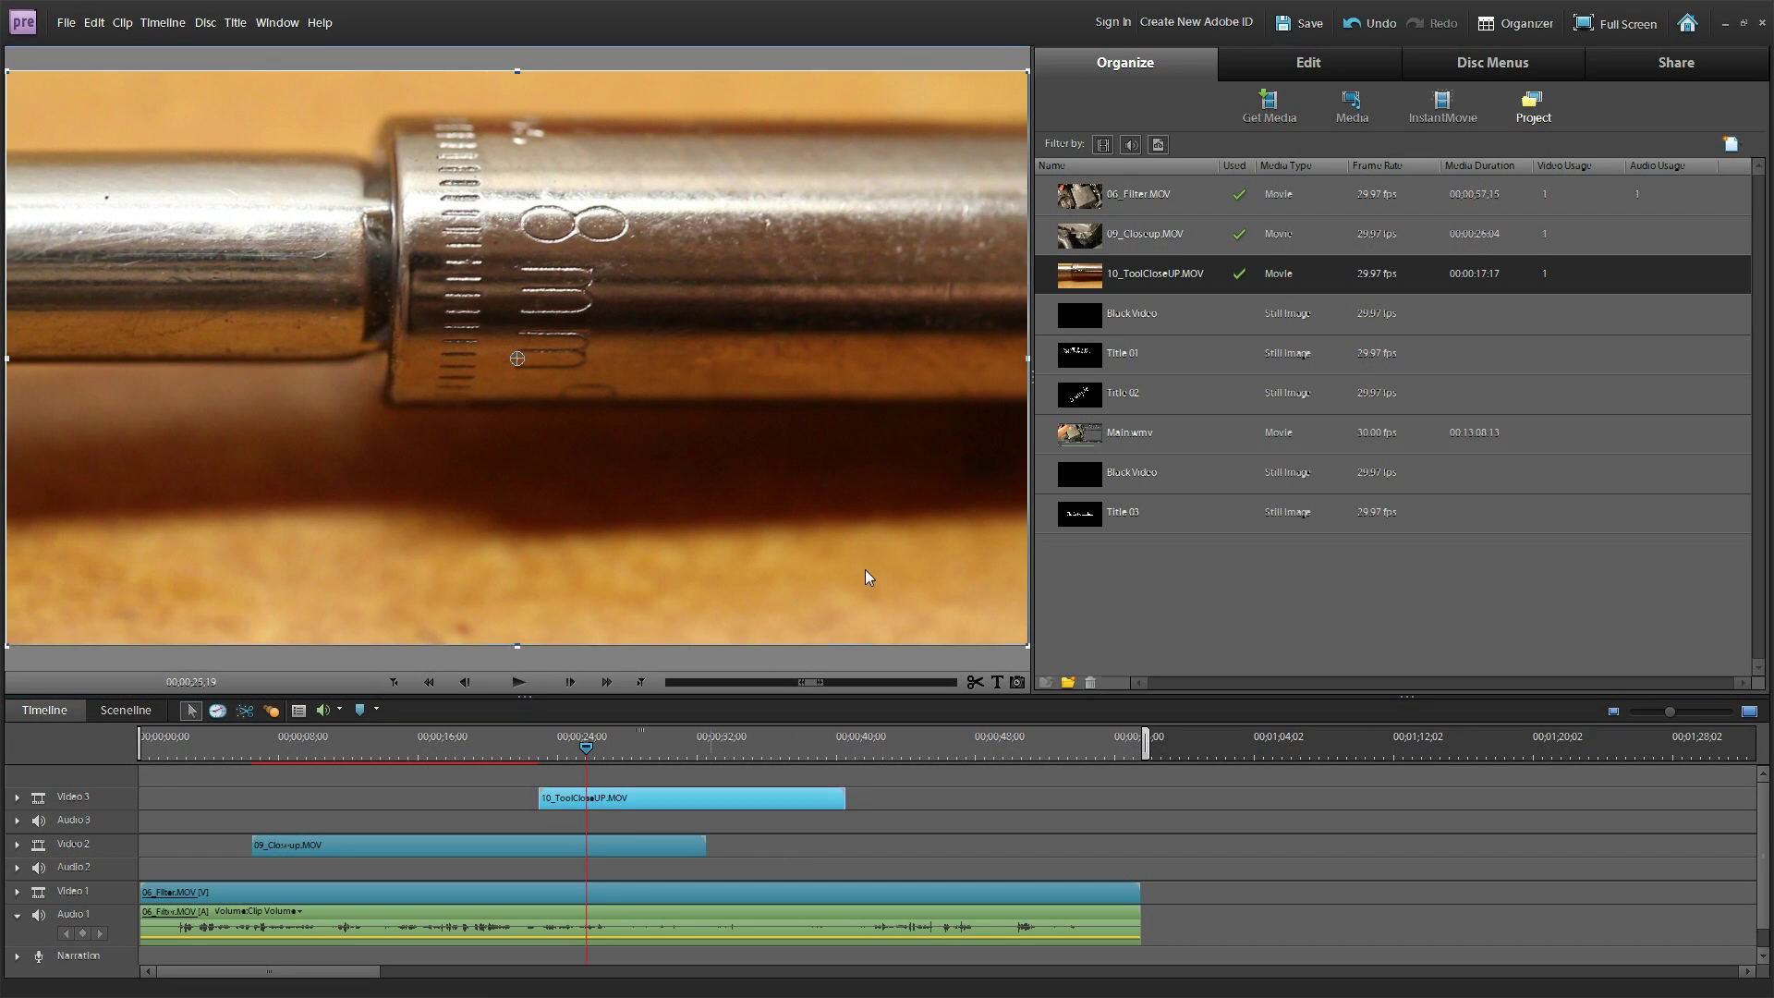
pyautogui.moveTo(1019, 652); pyautogui.dragTo(1016, 649)
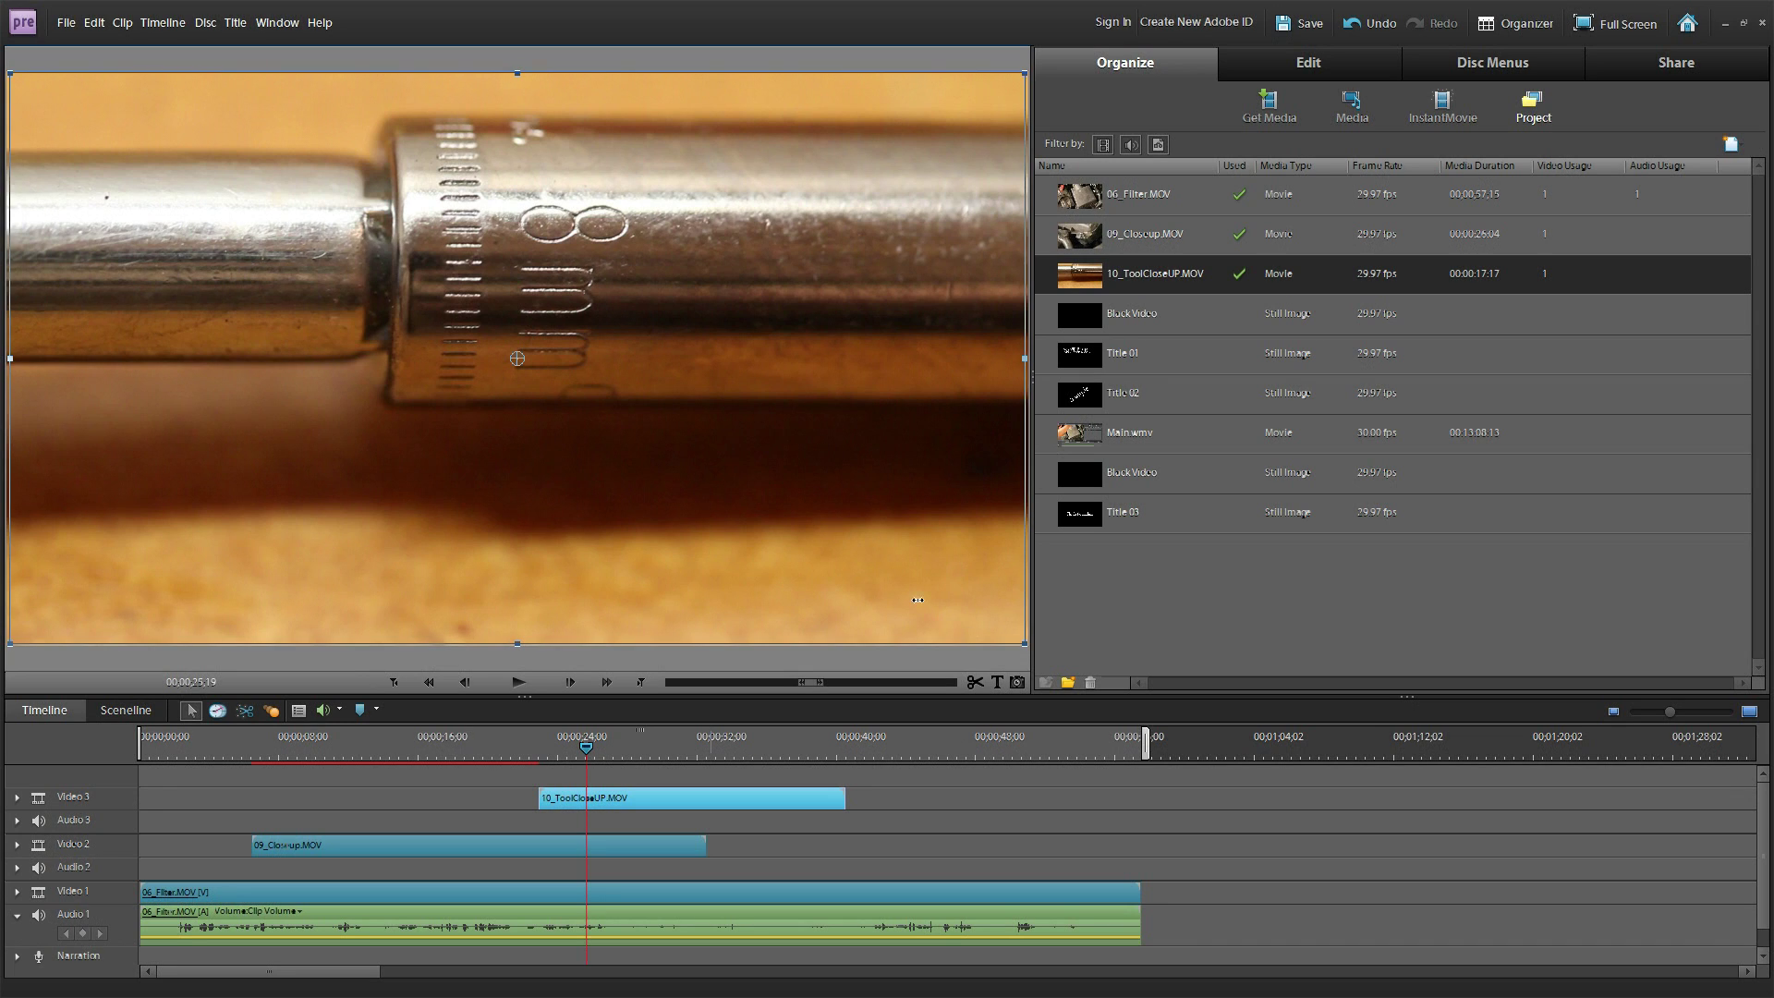
pyautogui.moveTo(696, 497); pyautogui.dragTo(710, 500)
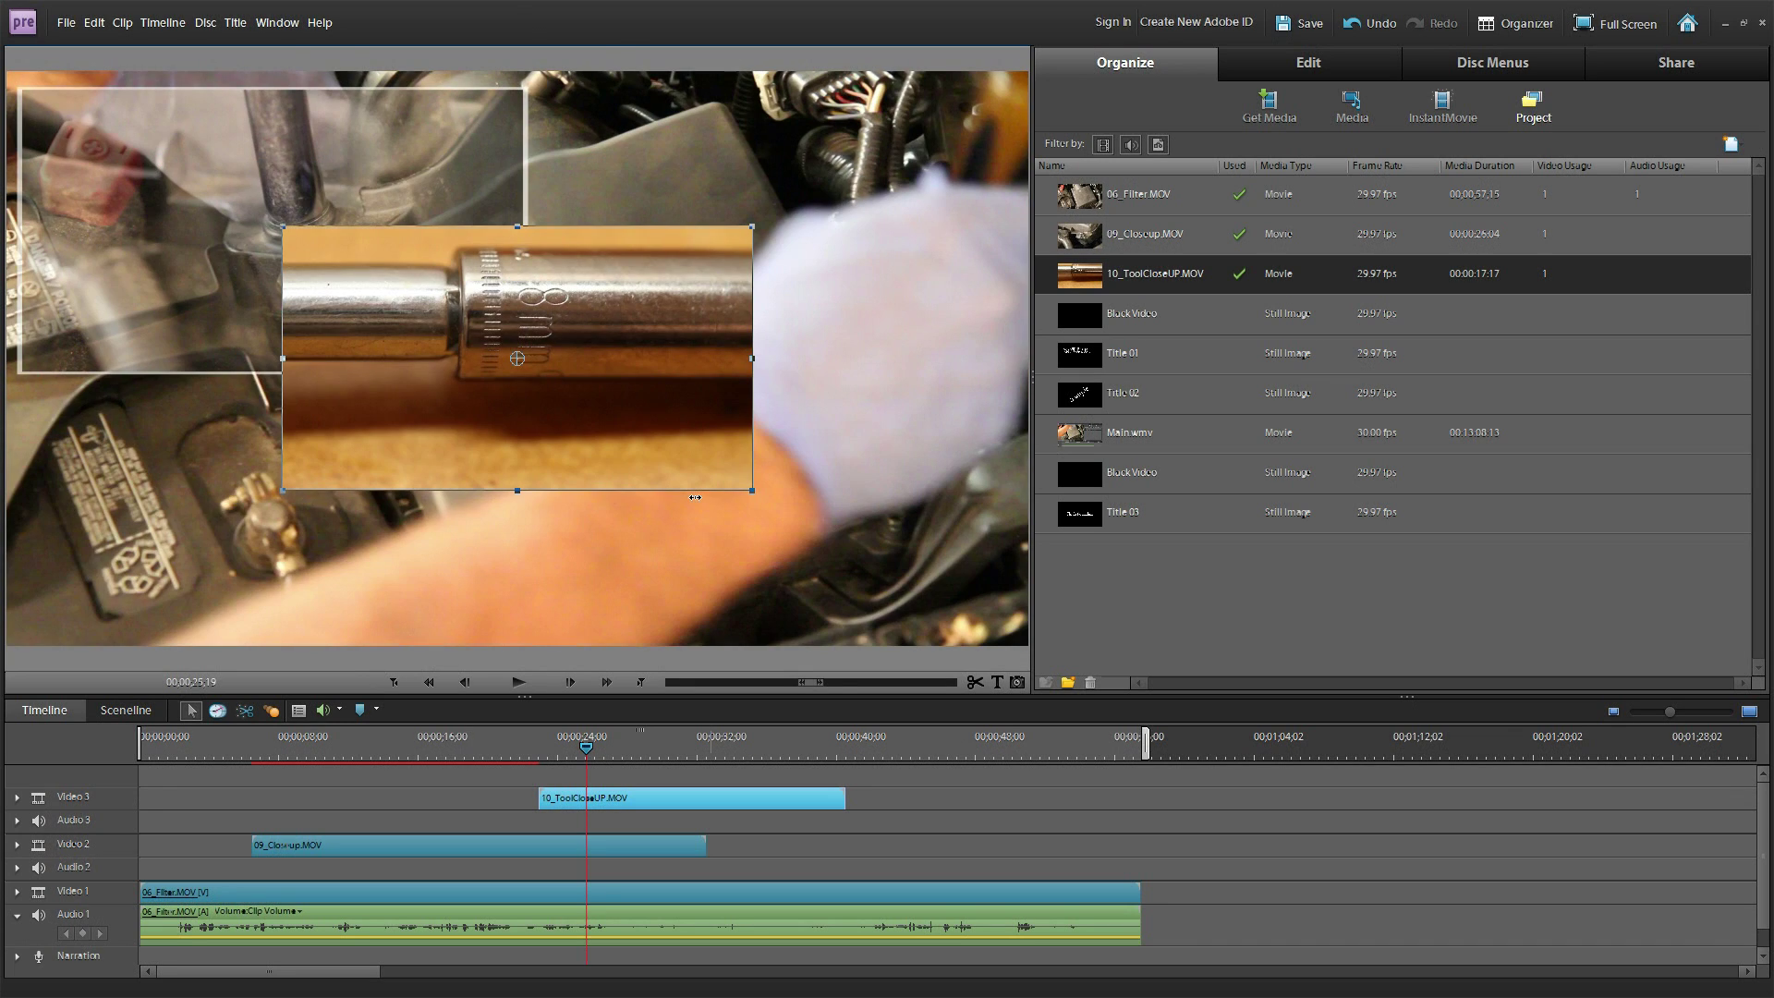
pyautogui.moveTo(630, 437); pyautogui.dragTo(630, 441)
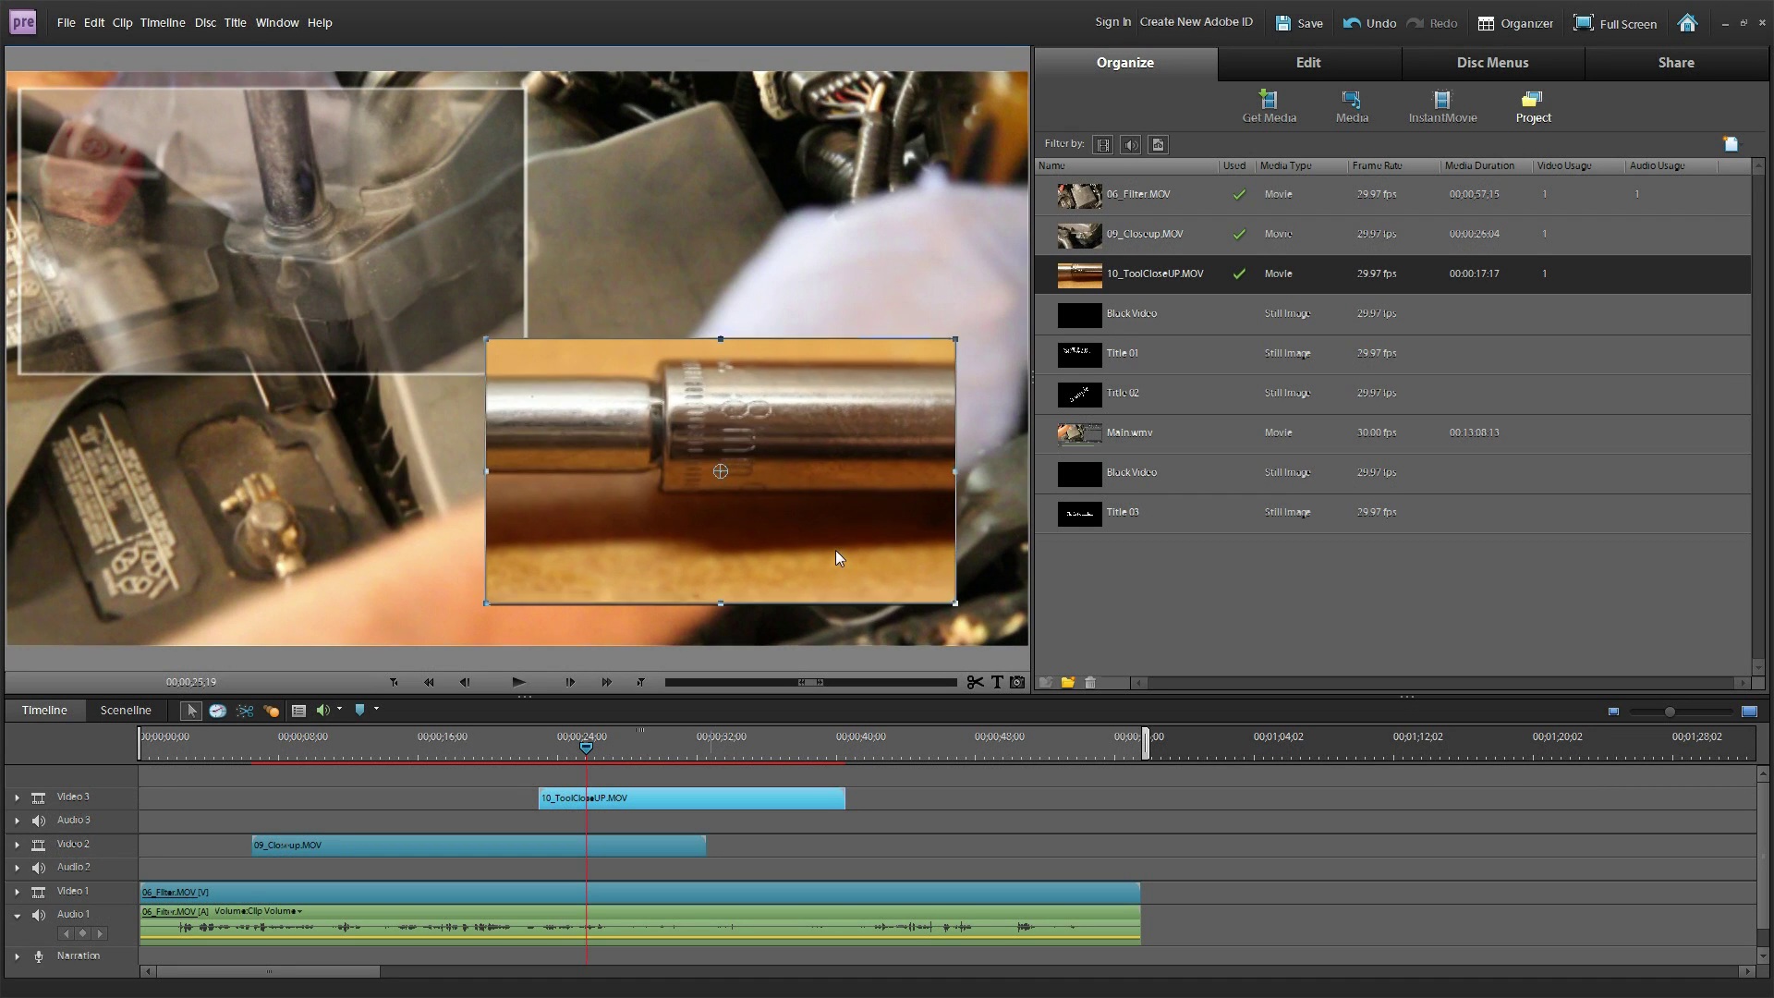
pyautogui.moveTo(850, 551); pyautogui.dragTo(858, 553)
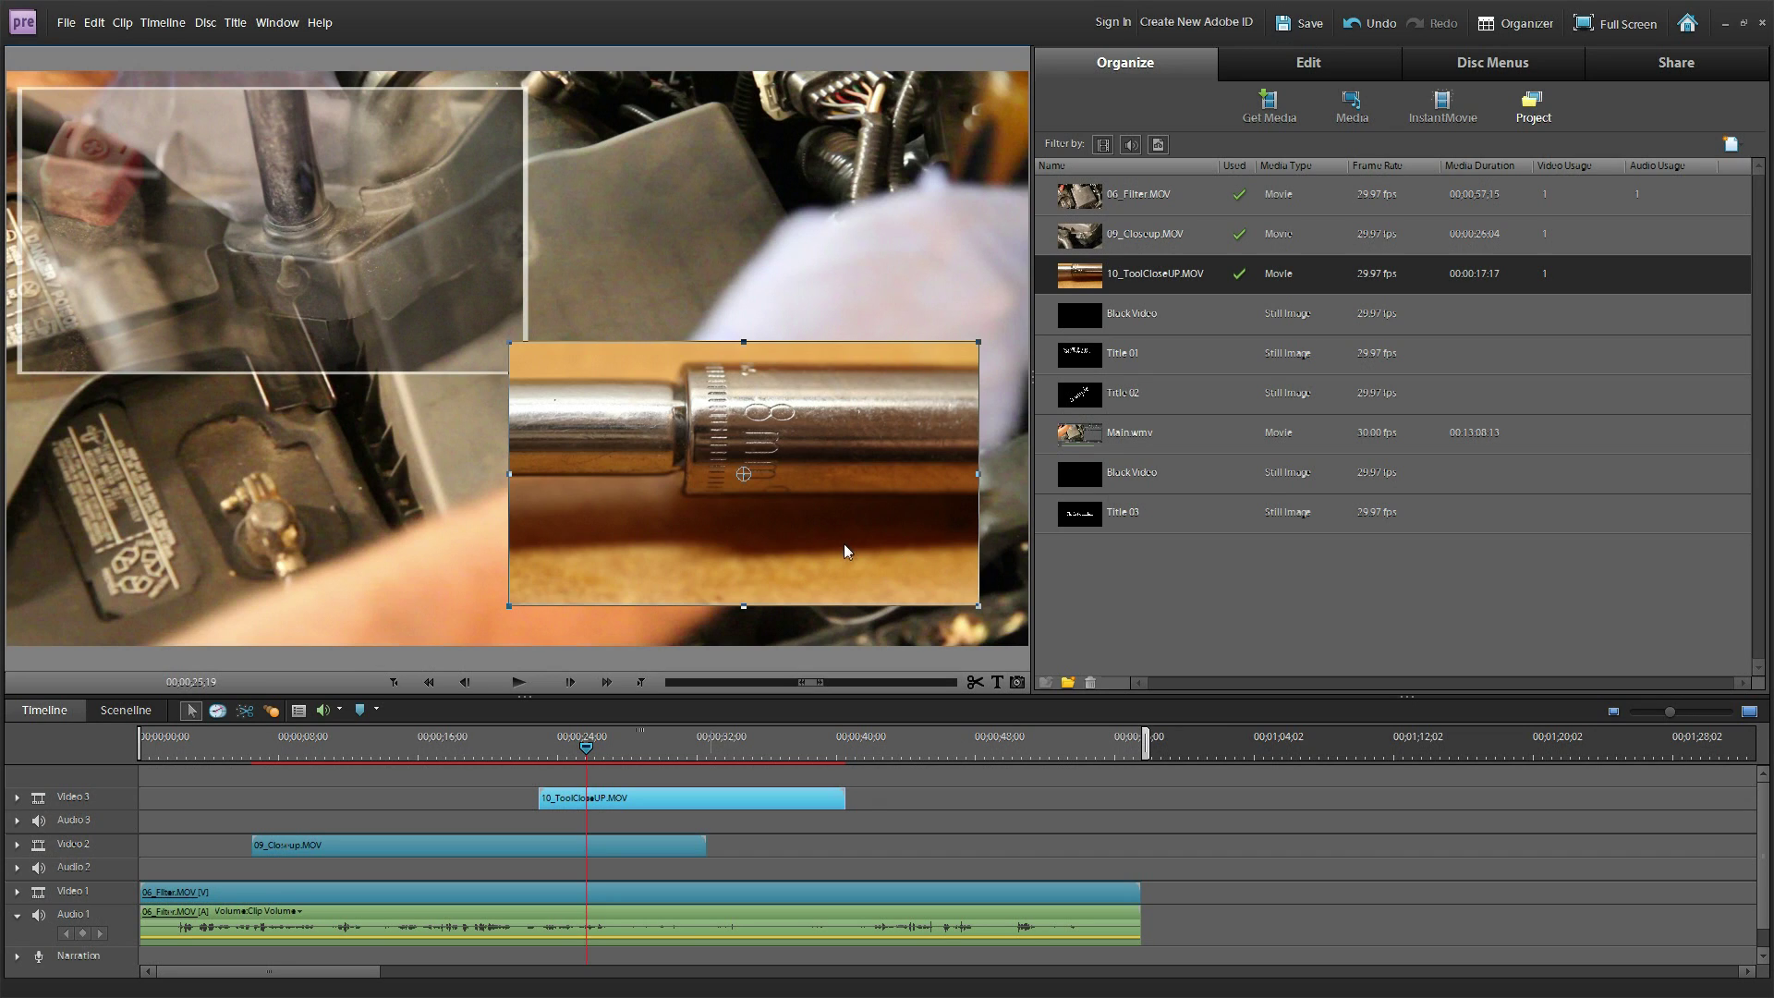
# Play the sequence from just before the first close-up clip to preview both picture-in-picture insets.
pyautogui.click(414, 745)
pyautogui.click(228, 747)
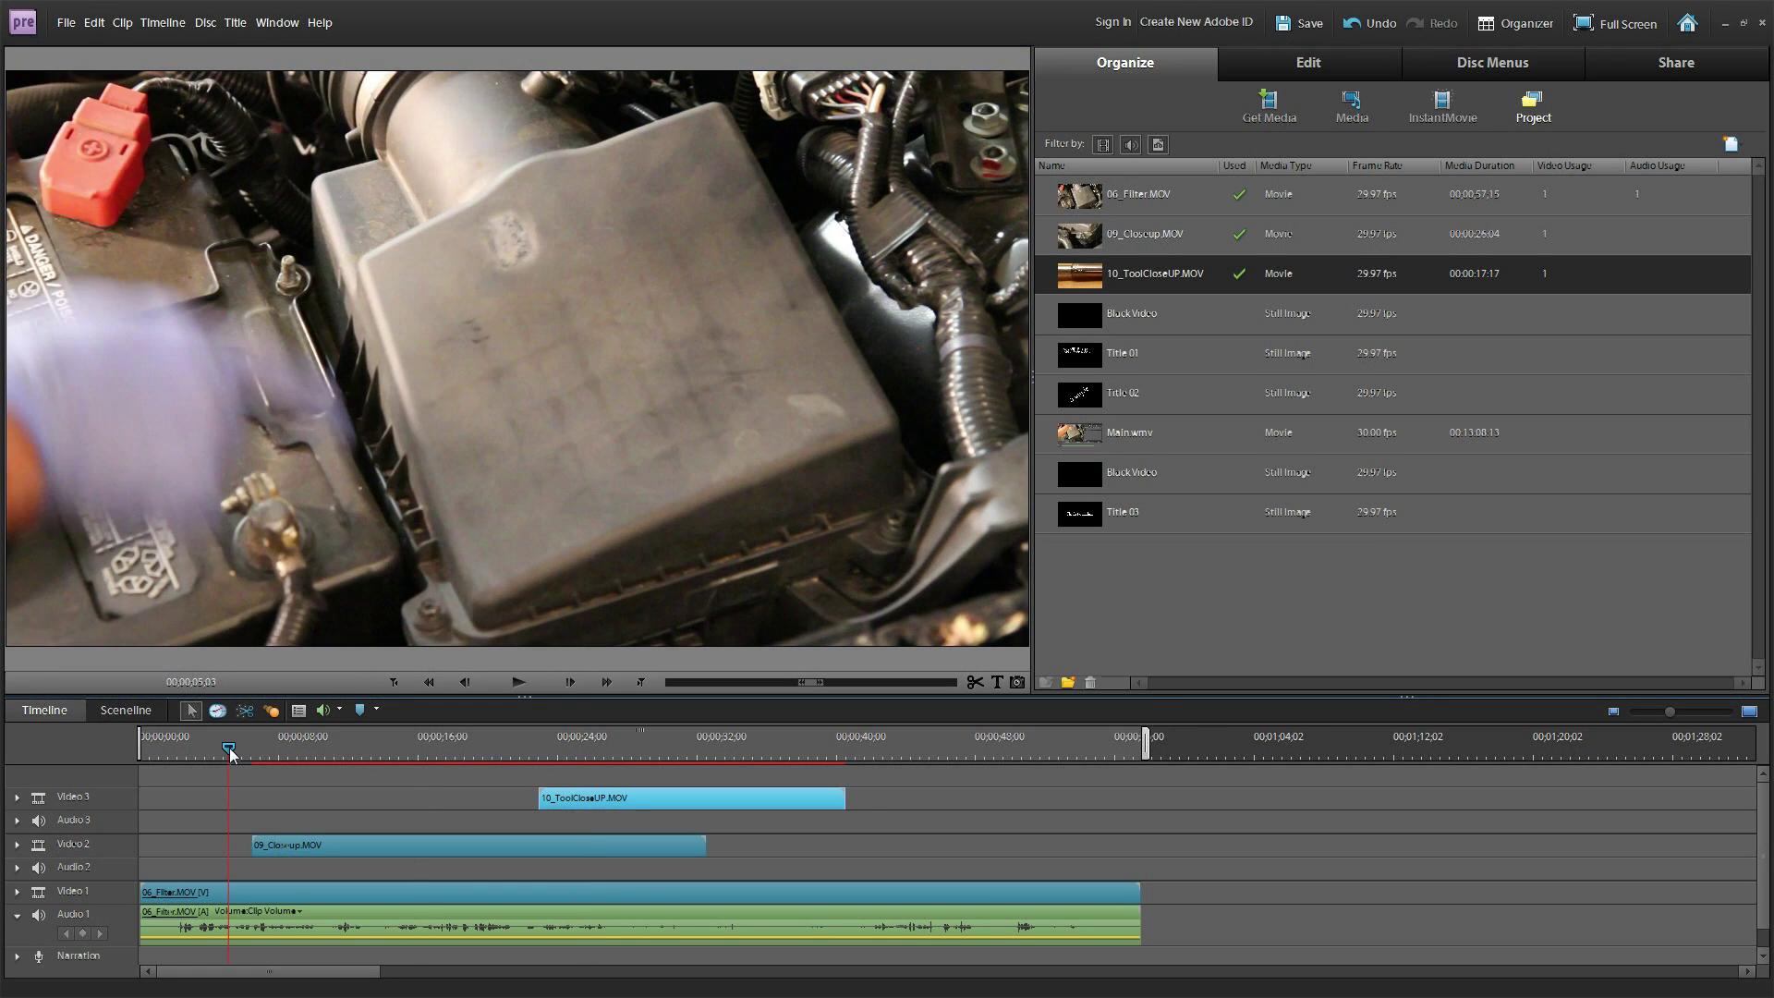
pyautogui.click(530, 684)
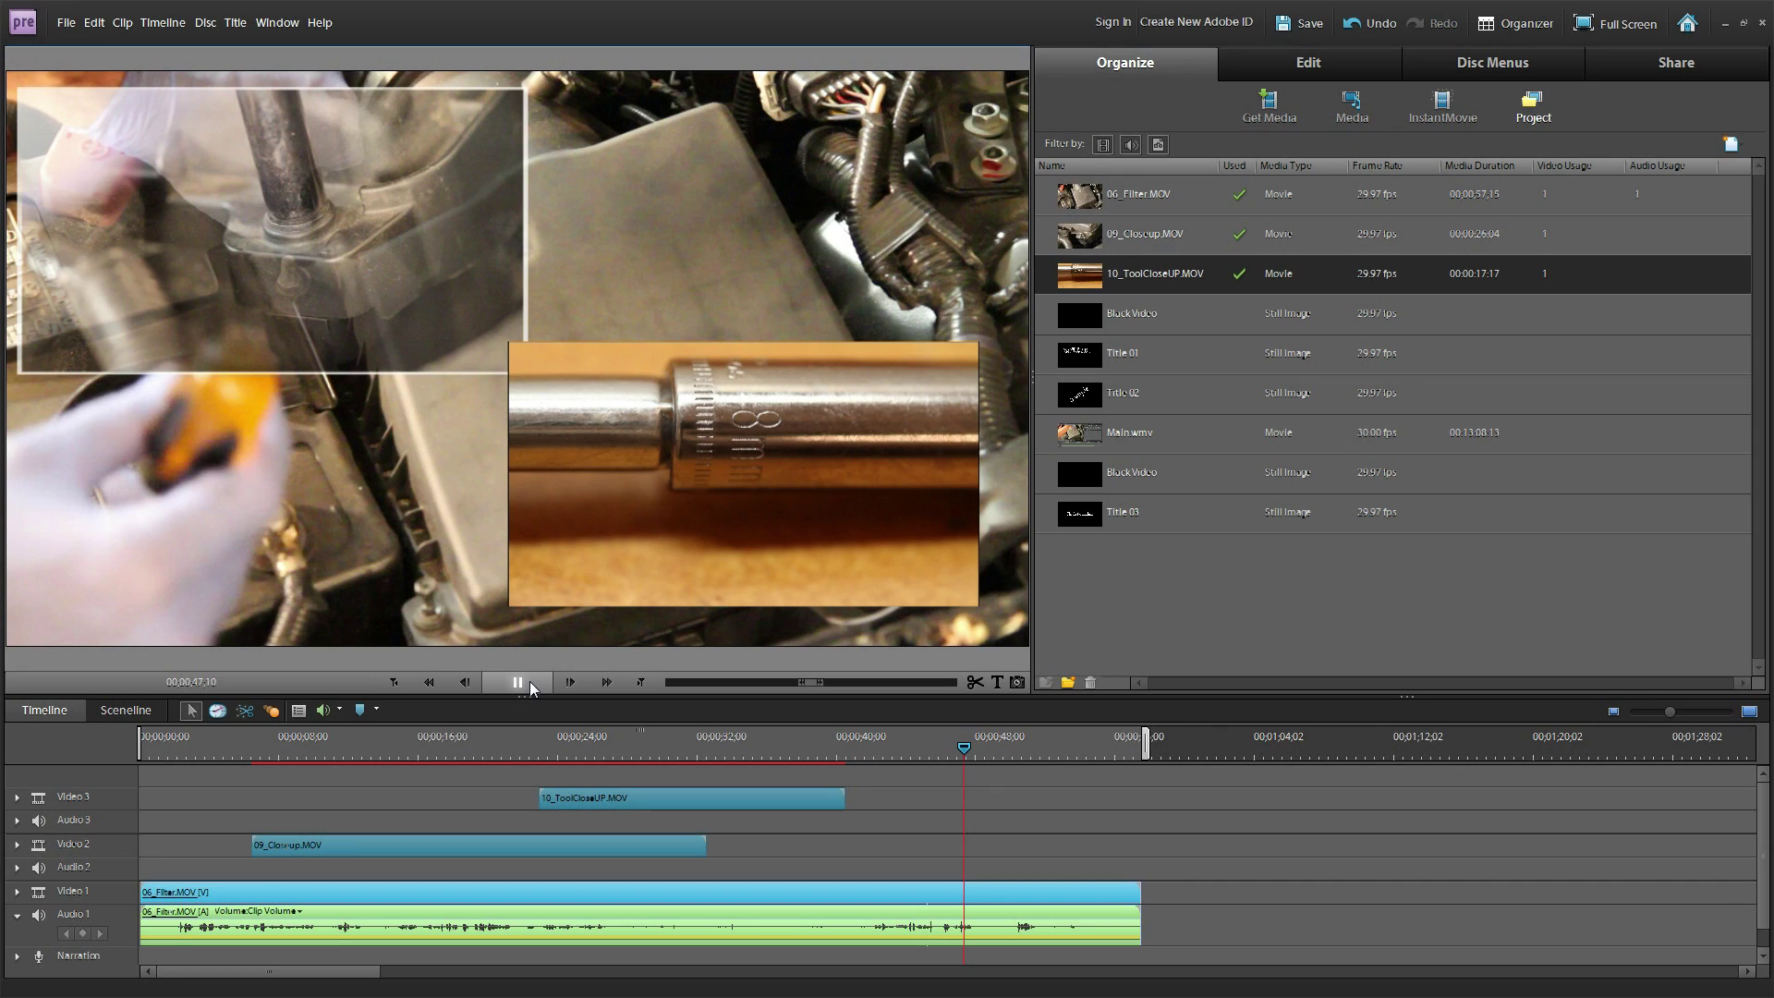
pyautogui.click(519, 683)
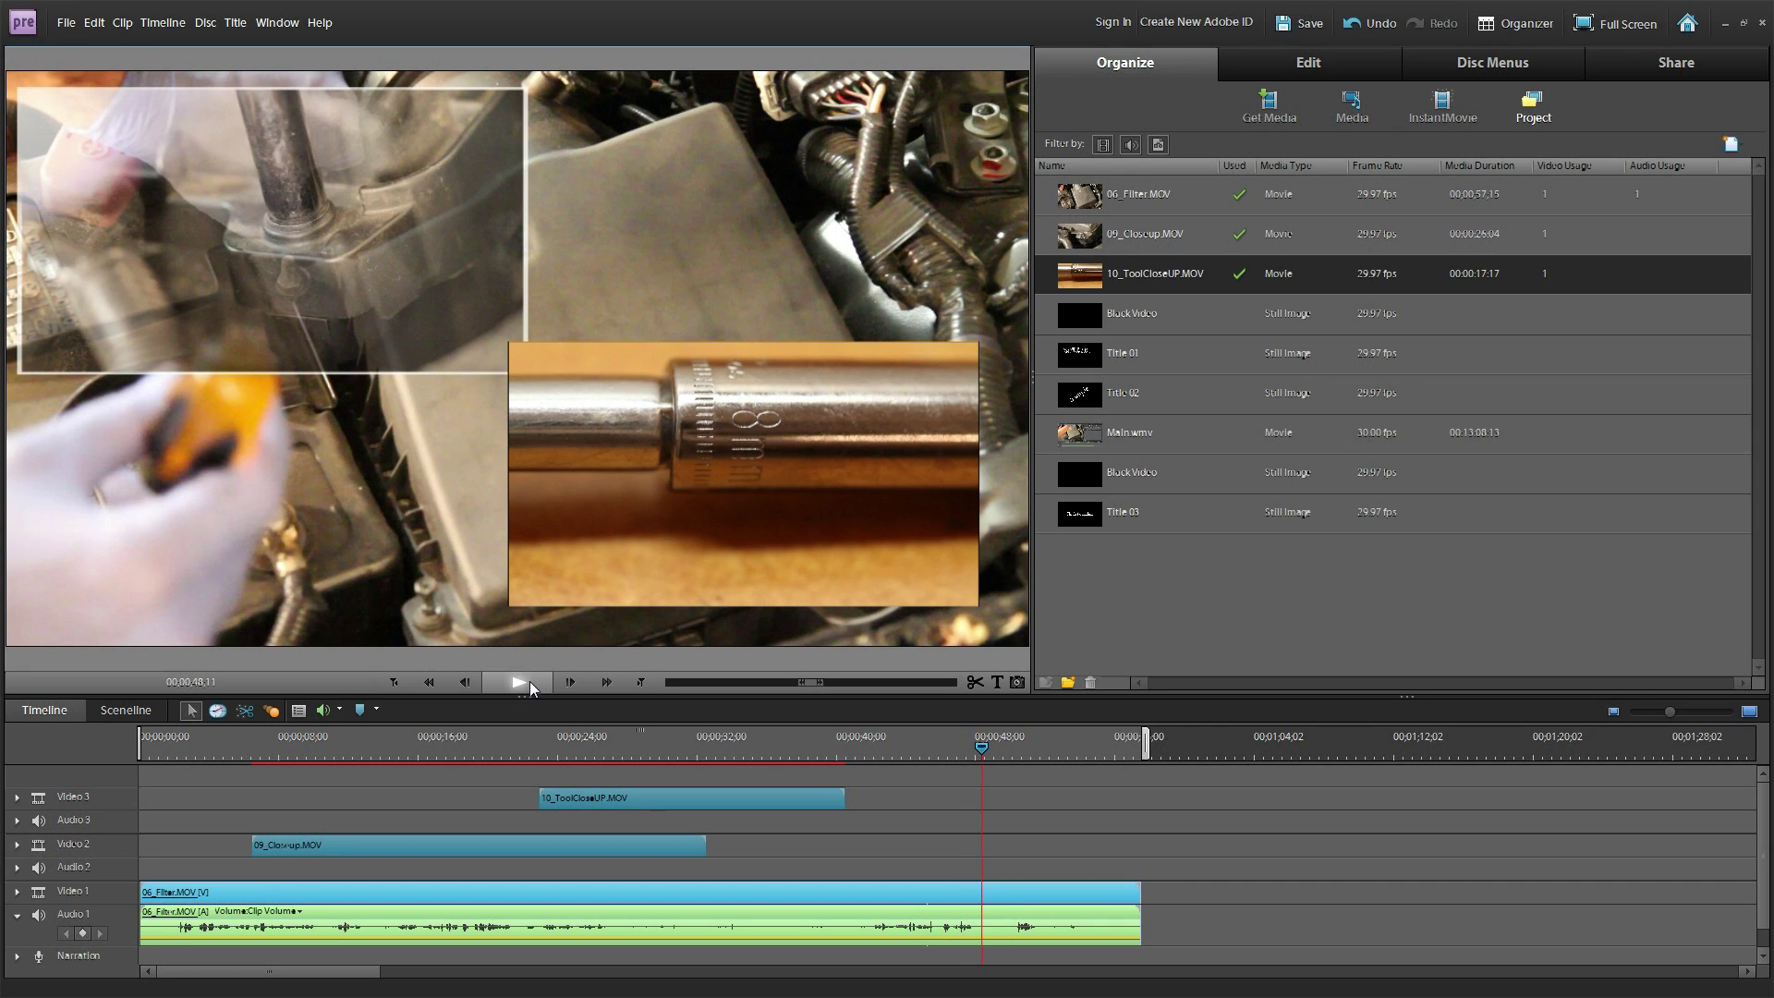